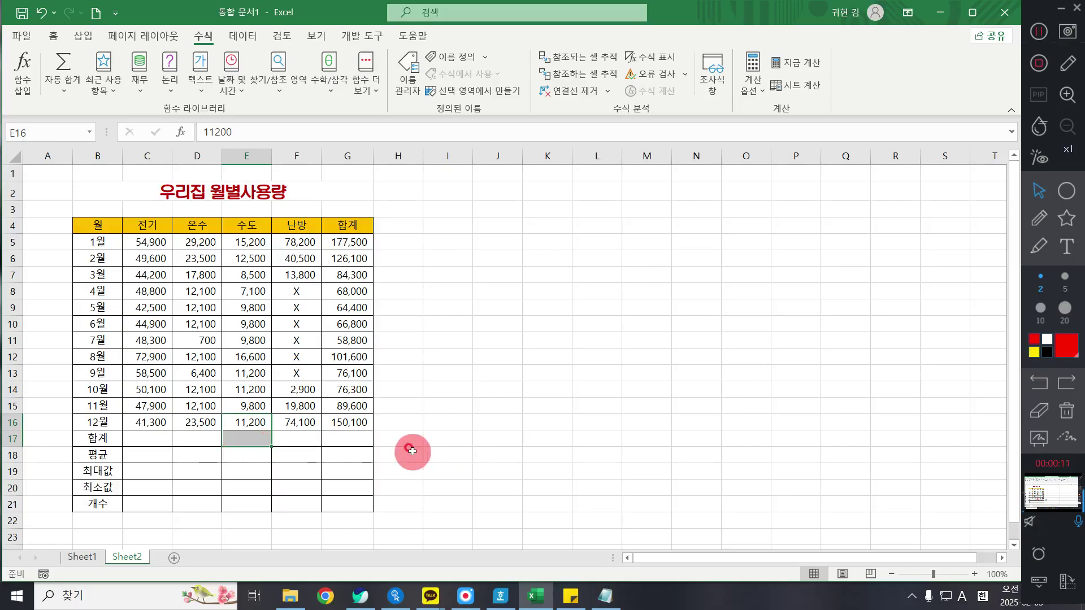
scroll(412, 449, up, 2)
scroll(412, 449, up, 1)
click(223, 468)
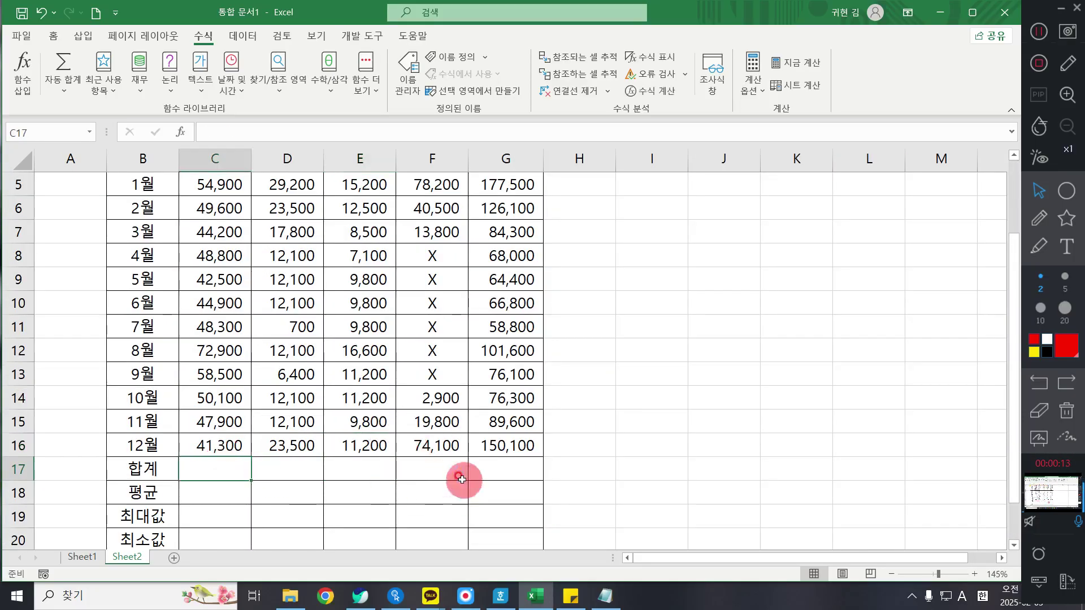
click(424, 465)
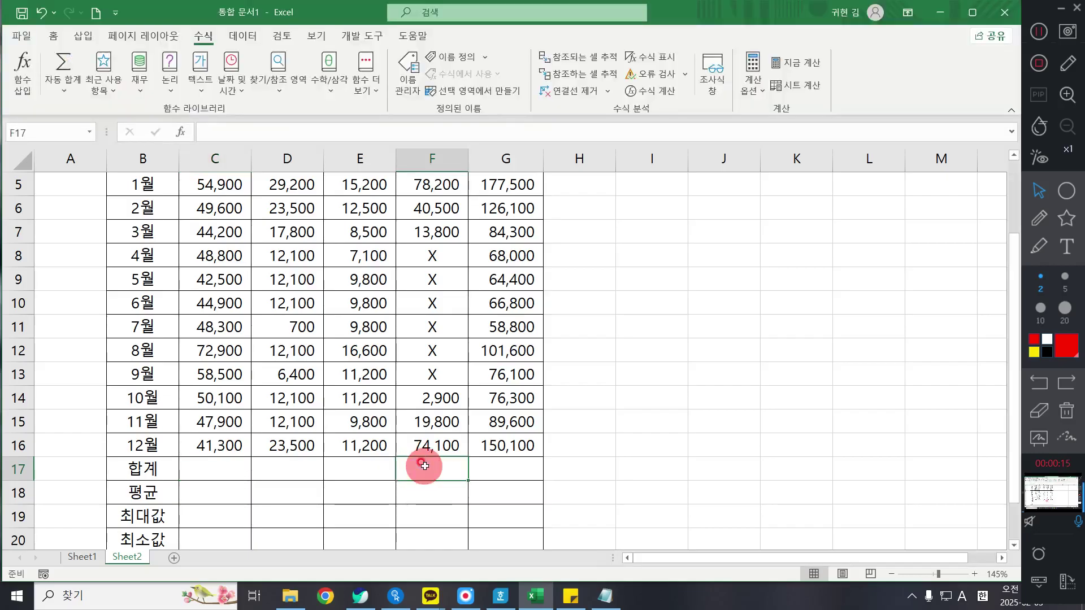
scroll(425, 465, up, 1)
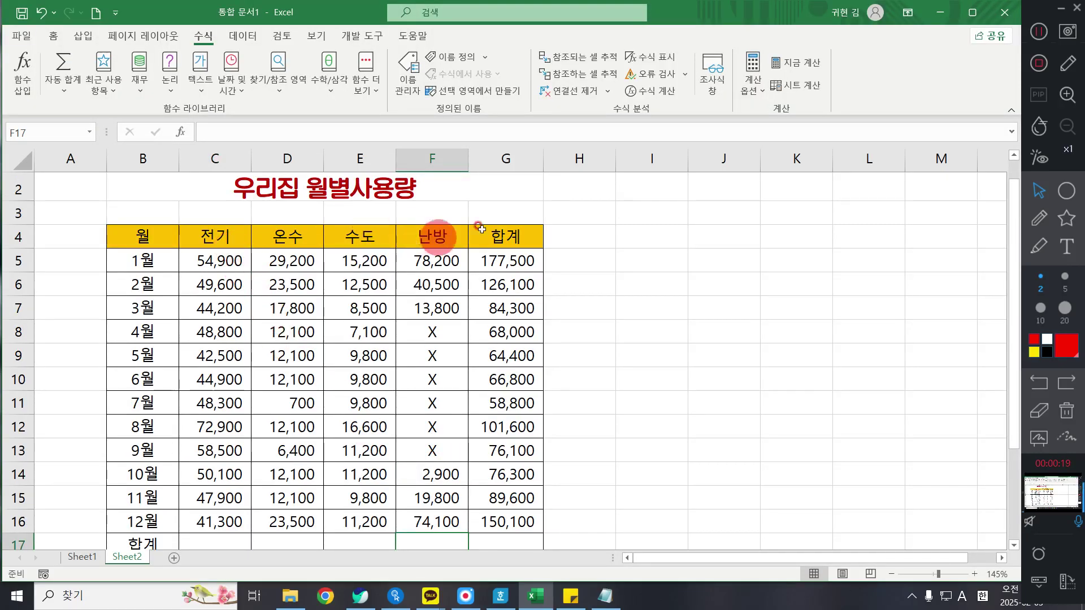
scroll(370, 278, down, 1)
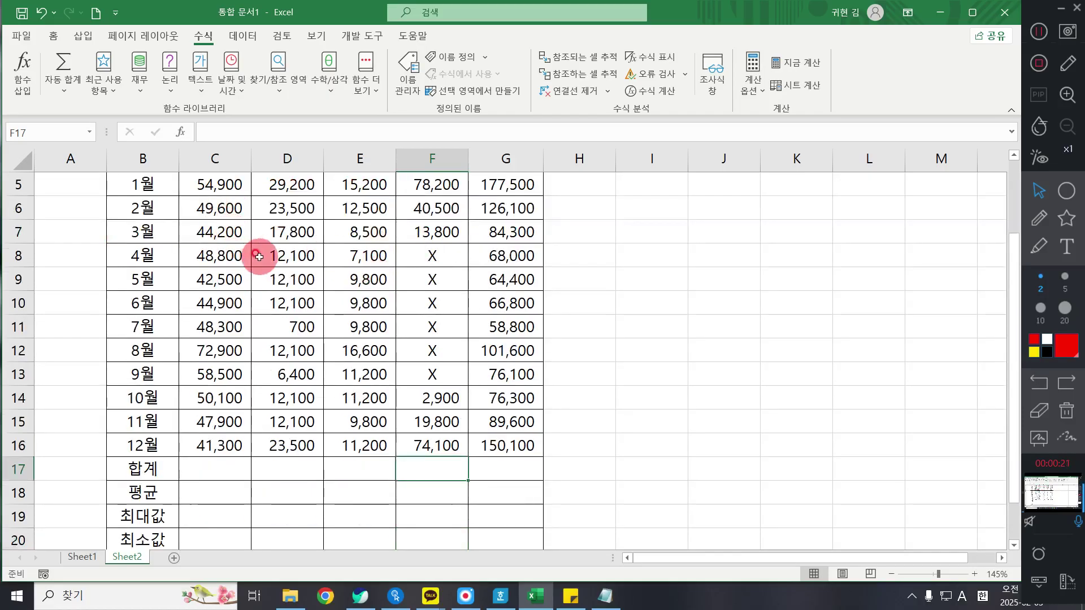
Fill the 합계 row (C17:F17) with AutoSum totals for 전기, 온수, 수도 and 난방, and check the formula in C17.
ctrl+scroll(255, 254, down, 1)
click(195, 202)
drag(195, 202, 387, 463)
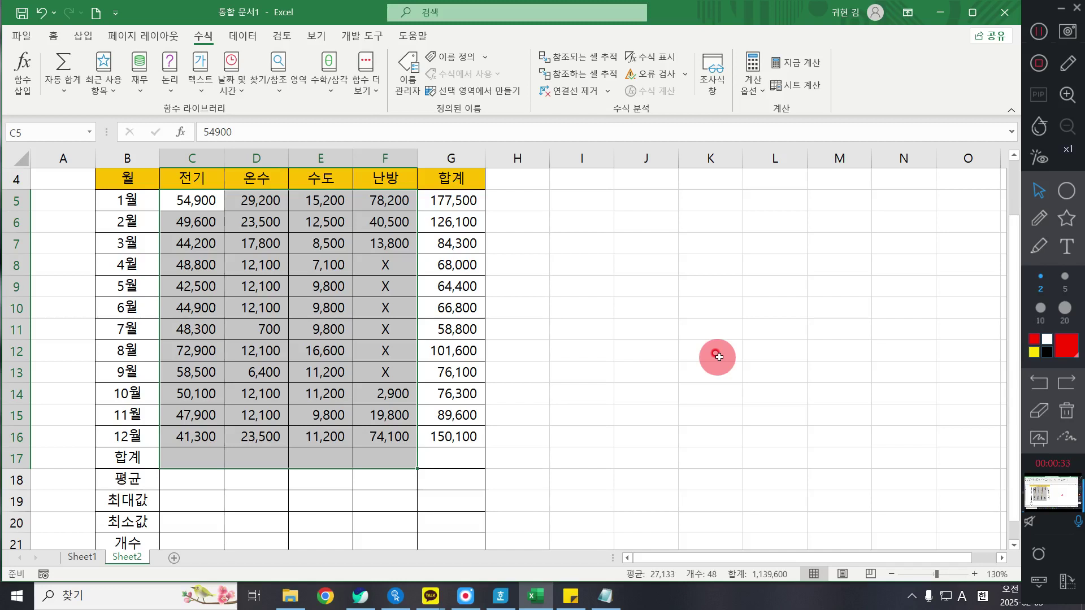
drag(212, 198, 385, 459)
click(207, 45)
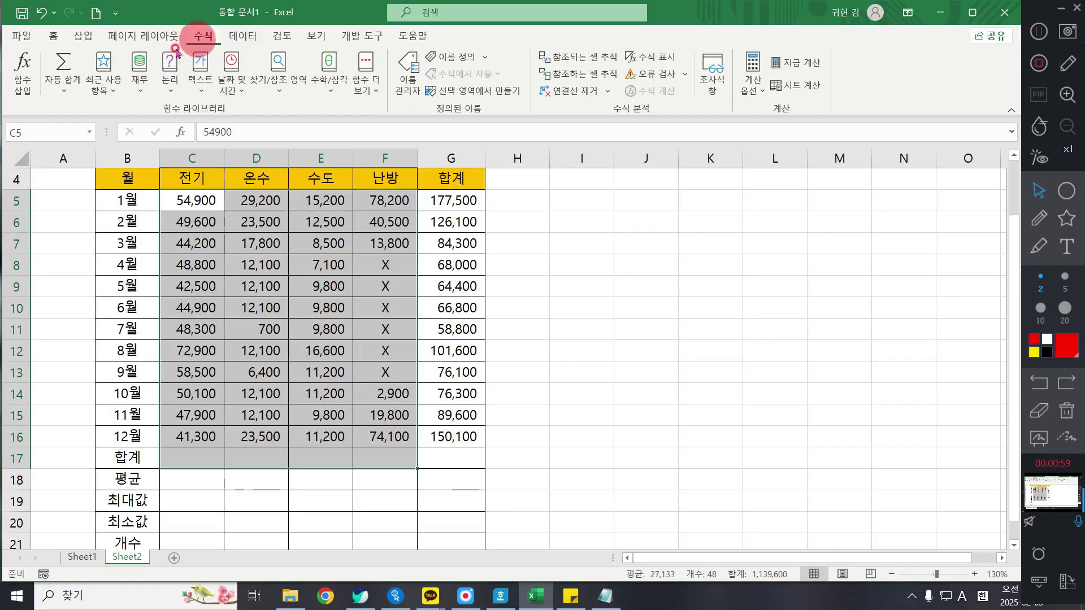
click(14, 69)
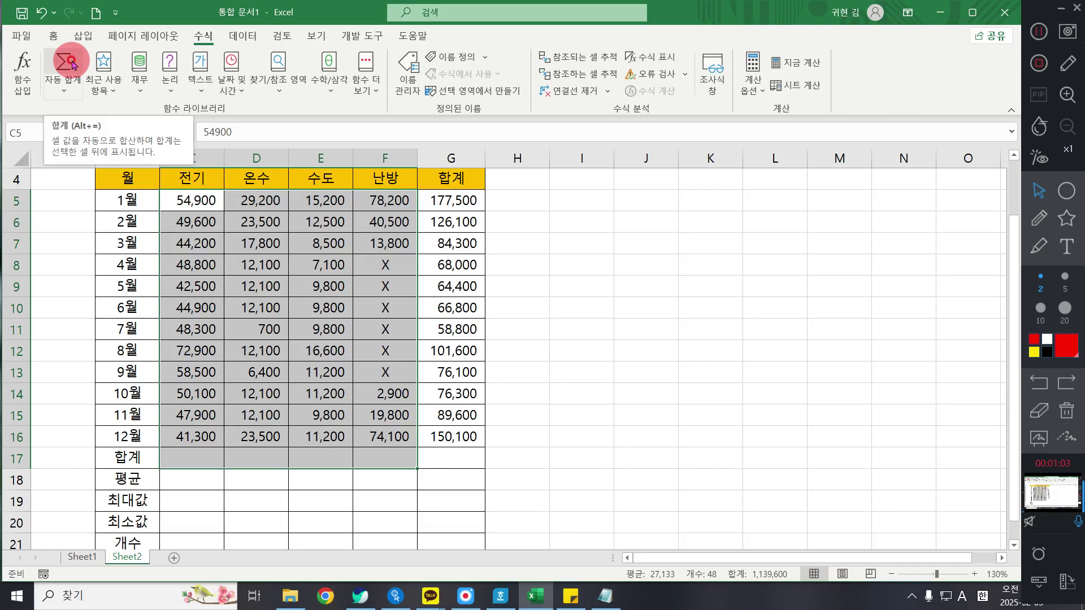
key(ctrl+q)
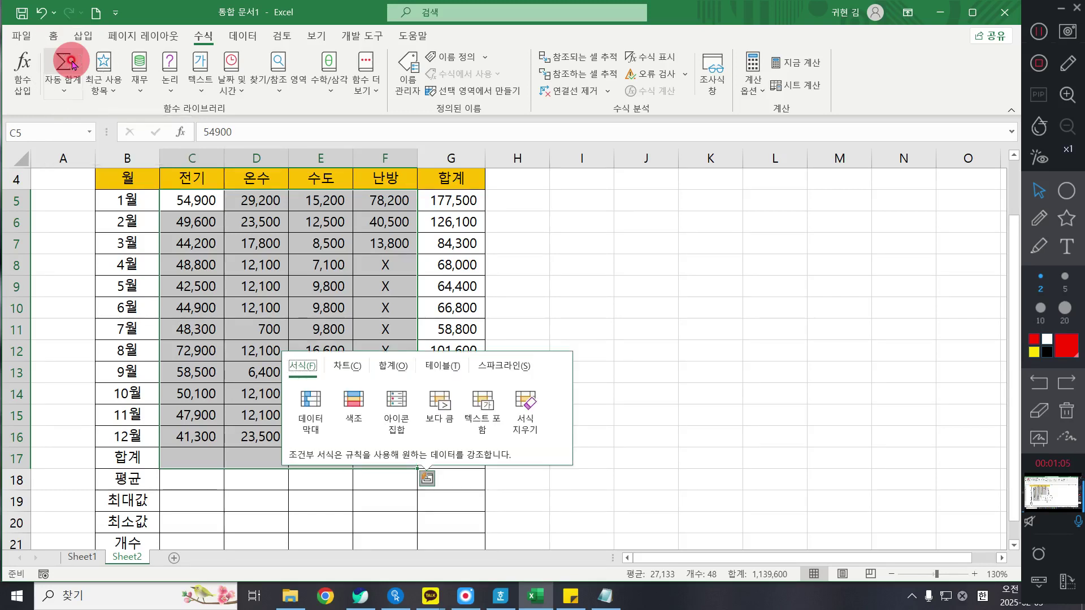
click(72, 64)
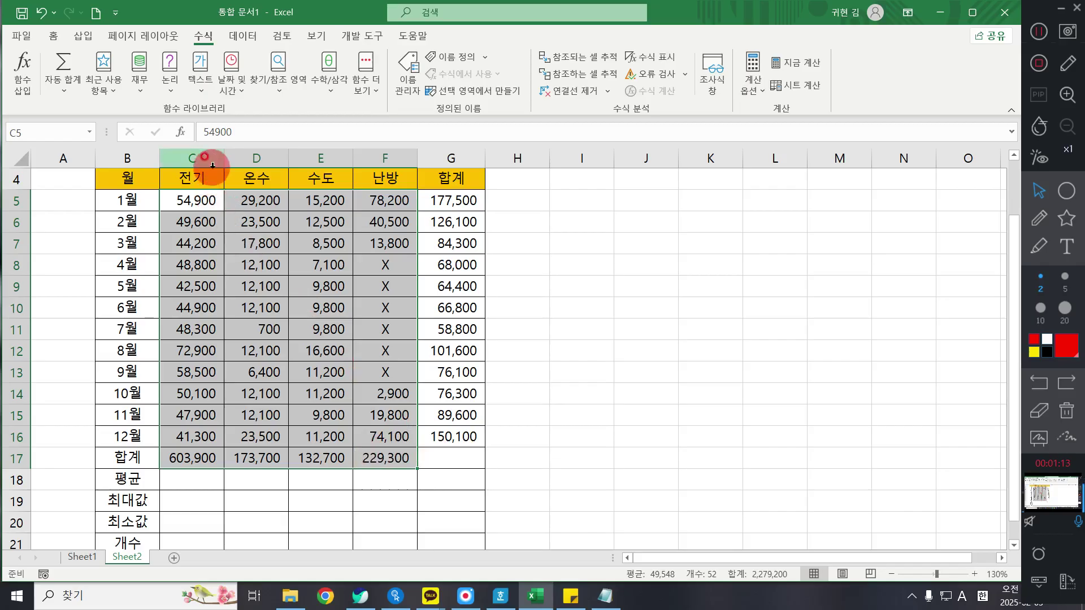
click(201, 456)
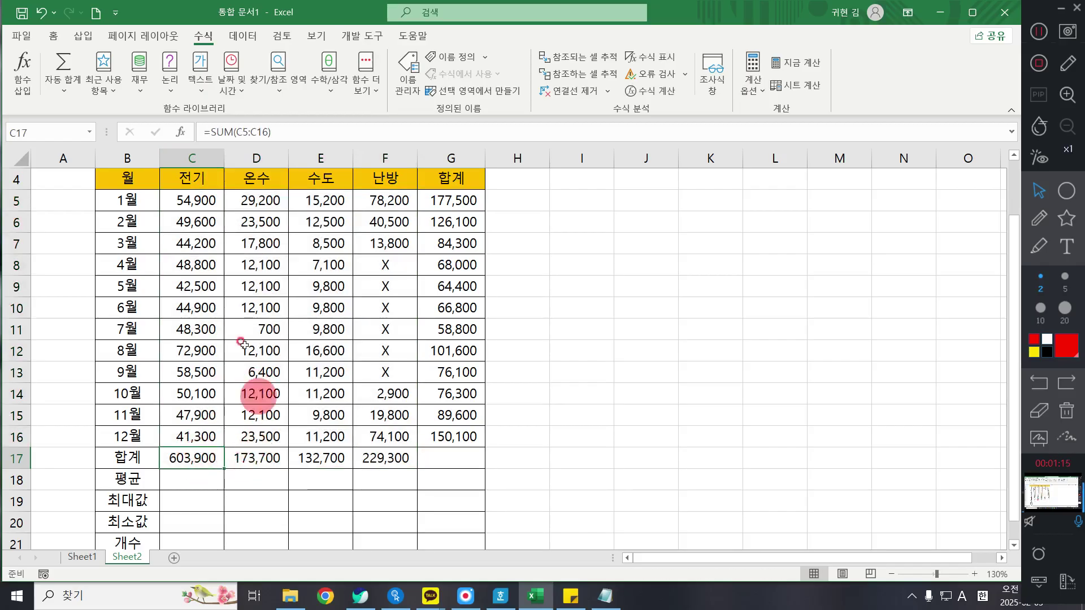
drag(221, 159, 213, 160)
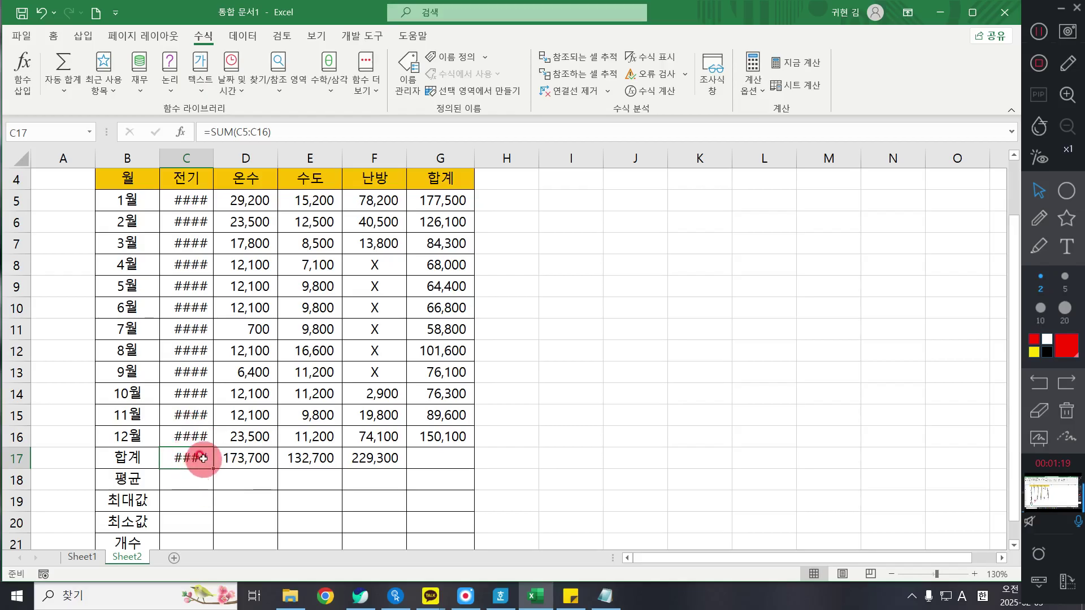
key(ctrl+z)
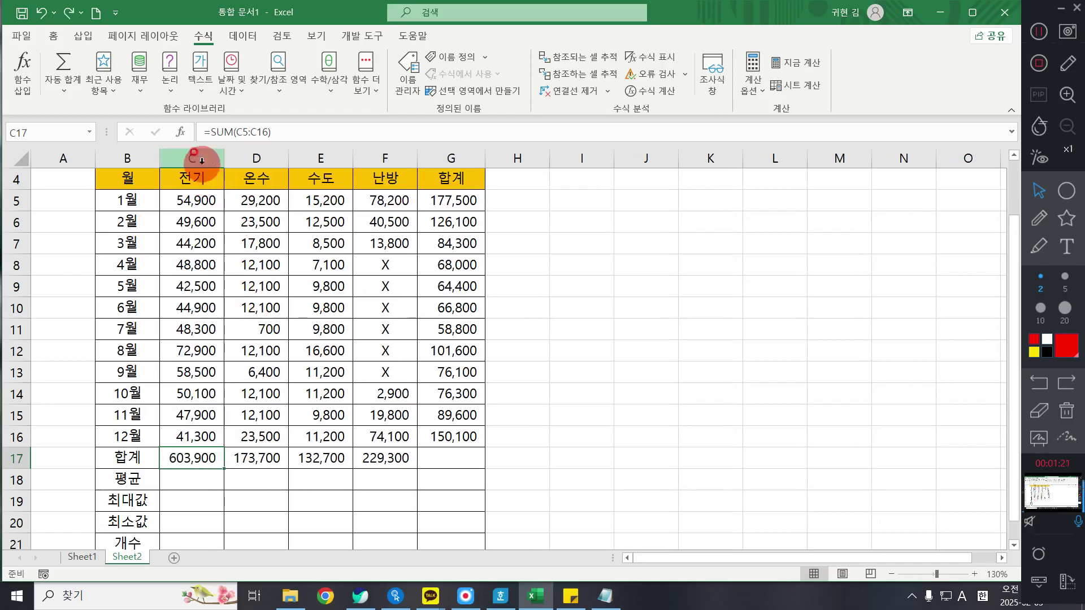
click(302, 308)
click(251, 417)
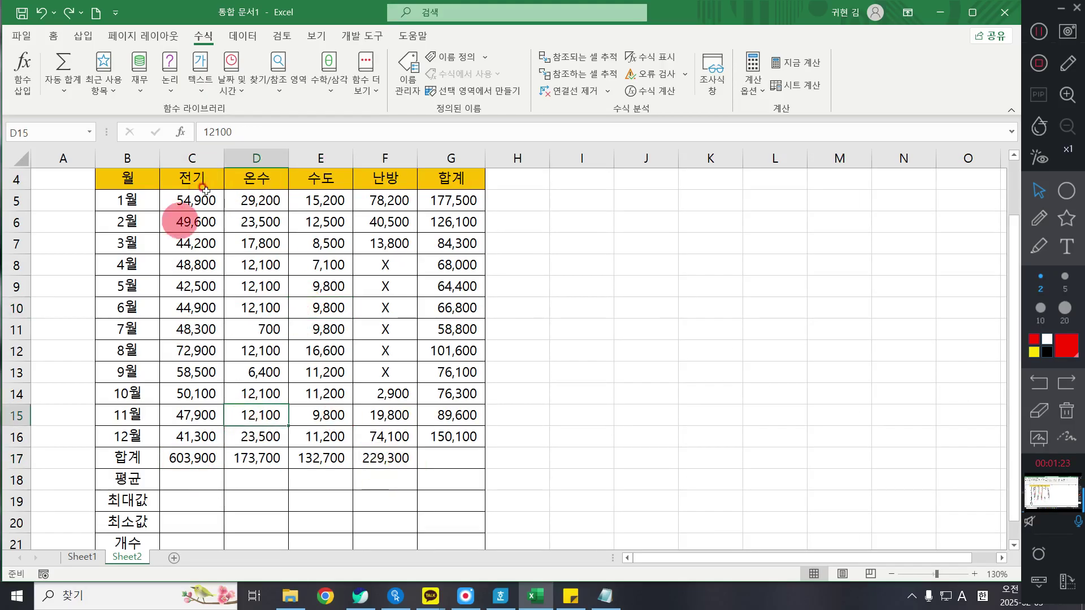
click(314, 477)
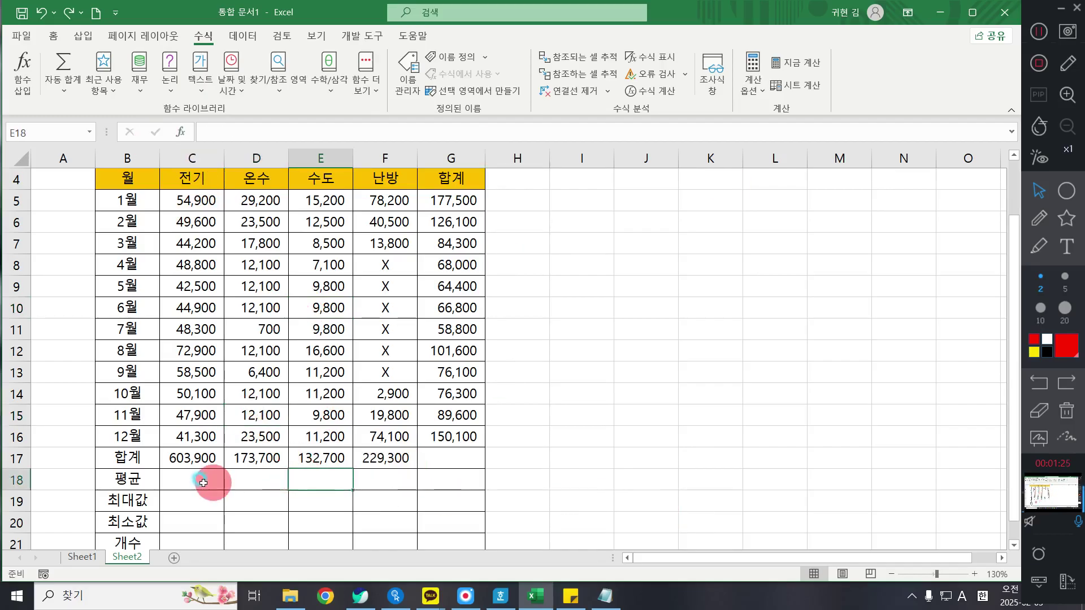
Try to fill the 평균 row (C18:F18) by applying the AutoSum average to the range C5:F18.
scroll(209, 480, down, 1)
click(201, 415)
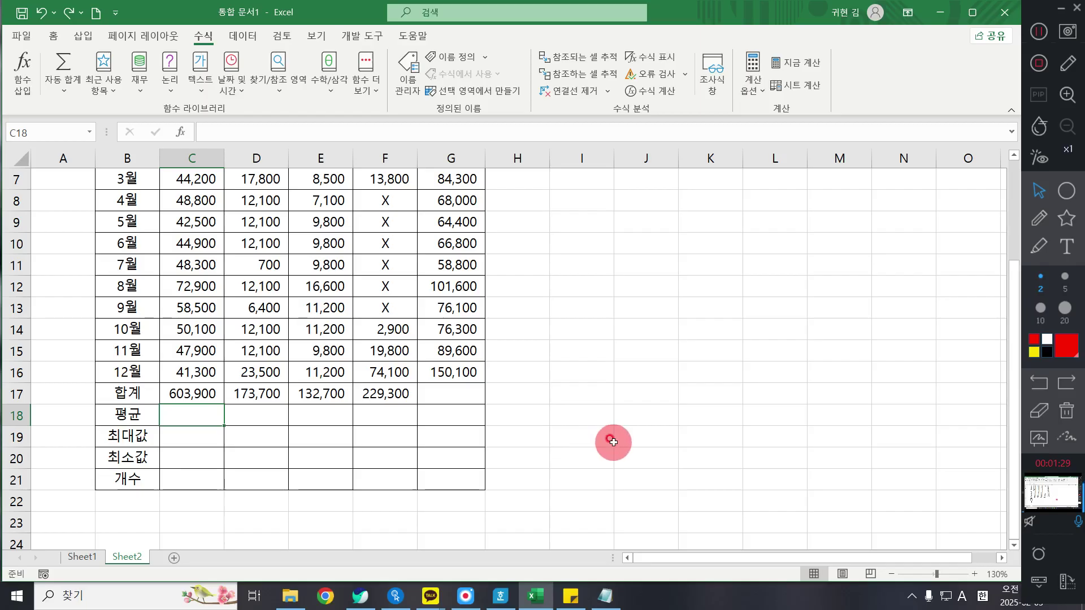
scroll(613, 443, up, 1)
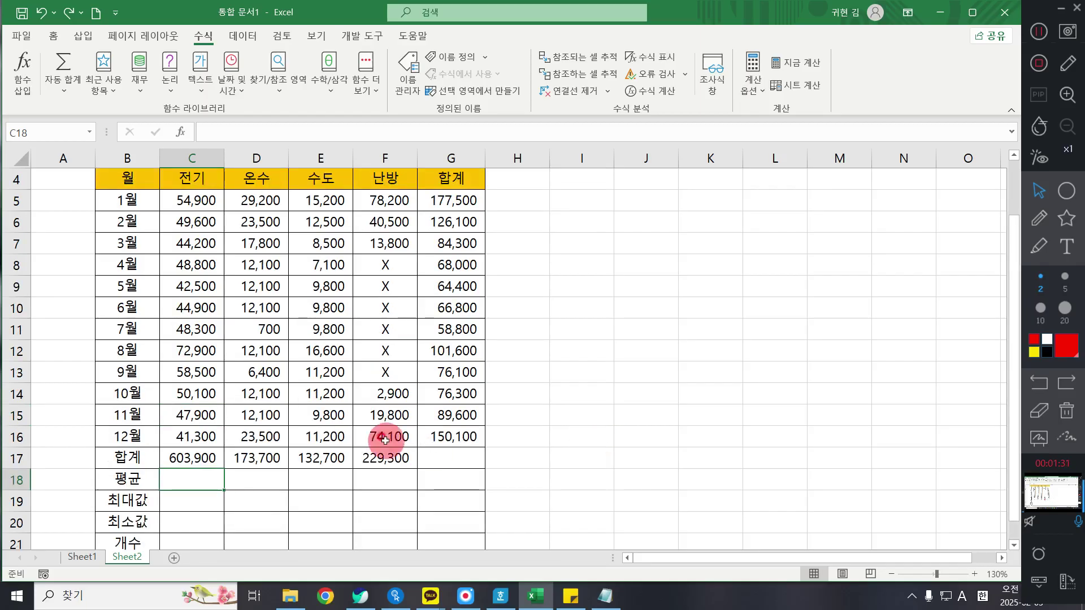
scroll(339, 437, down, 1)
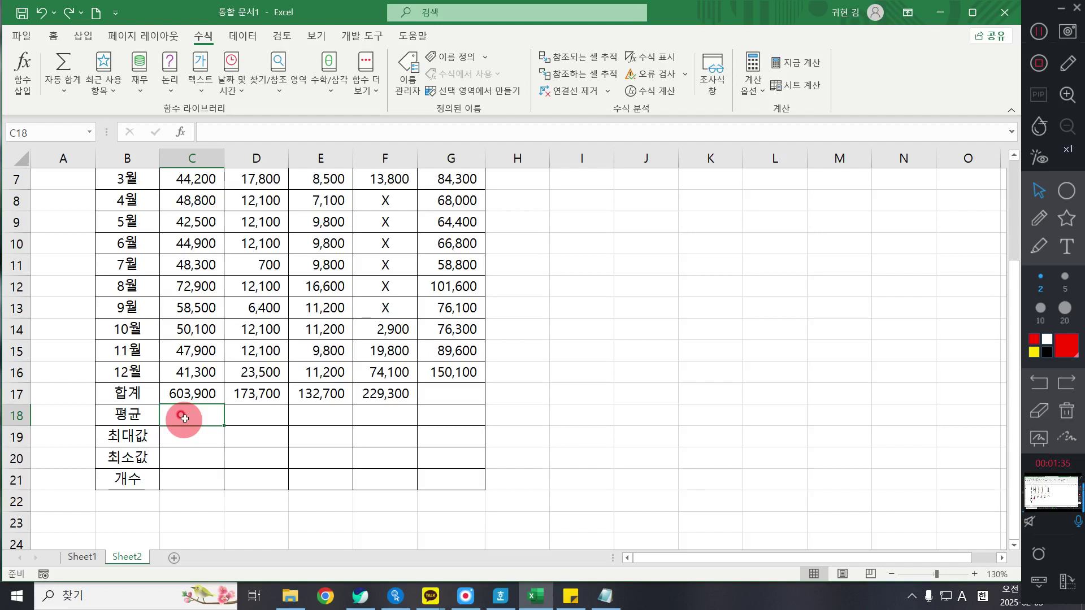
scroll(520, 438, up, 2)
scroll(345, 384, down, 1)
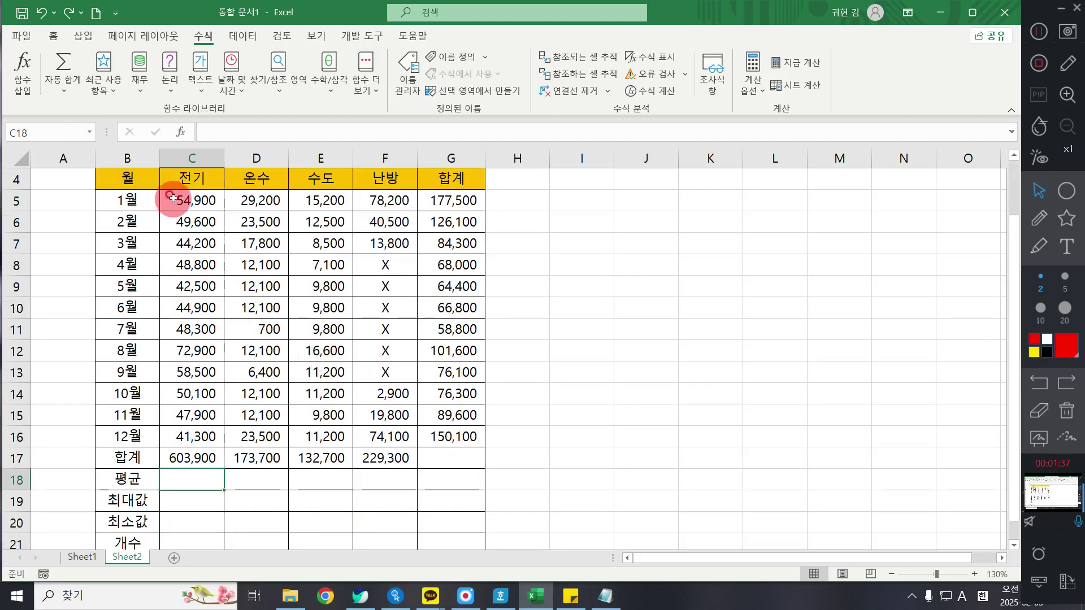
drag(184, 199, 399, 479)
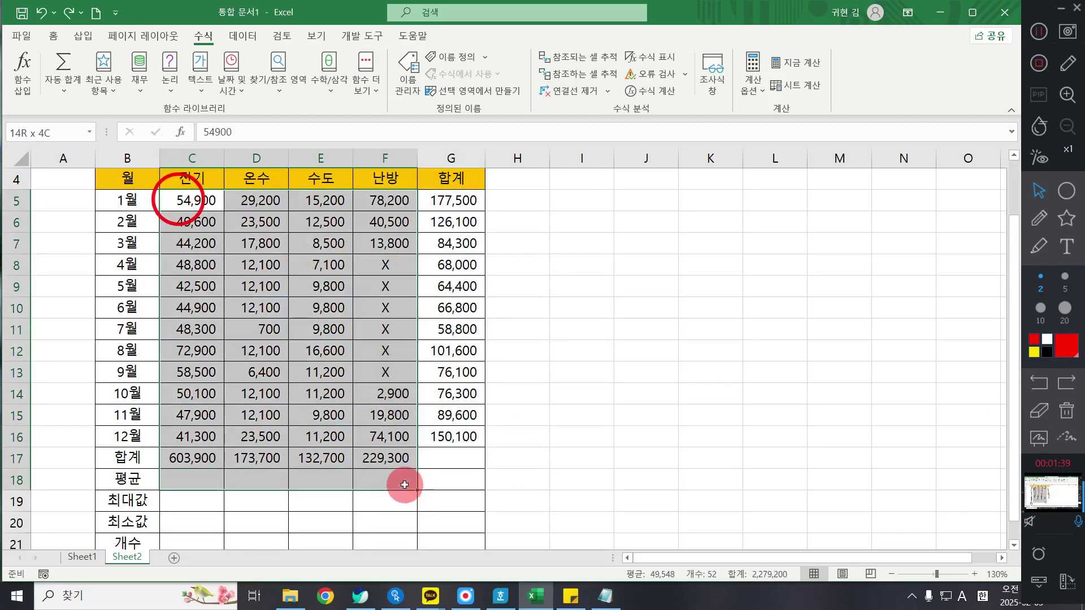
click(72, 85)
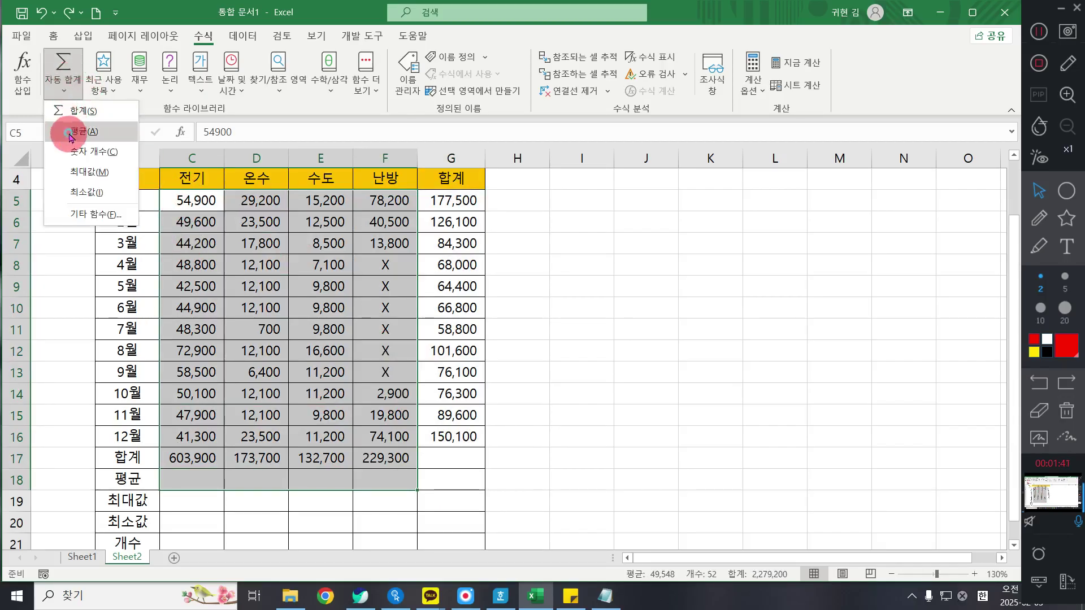
click(70, 129)
click(487, 327)
Check the range used by the average formula in C18 and clear the averages from C18:F18.
click(196, 474)
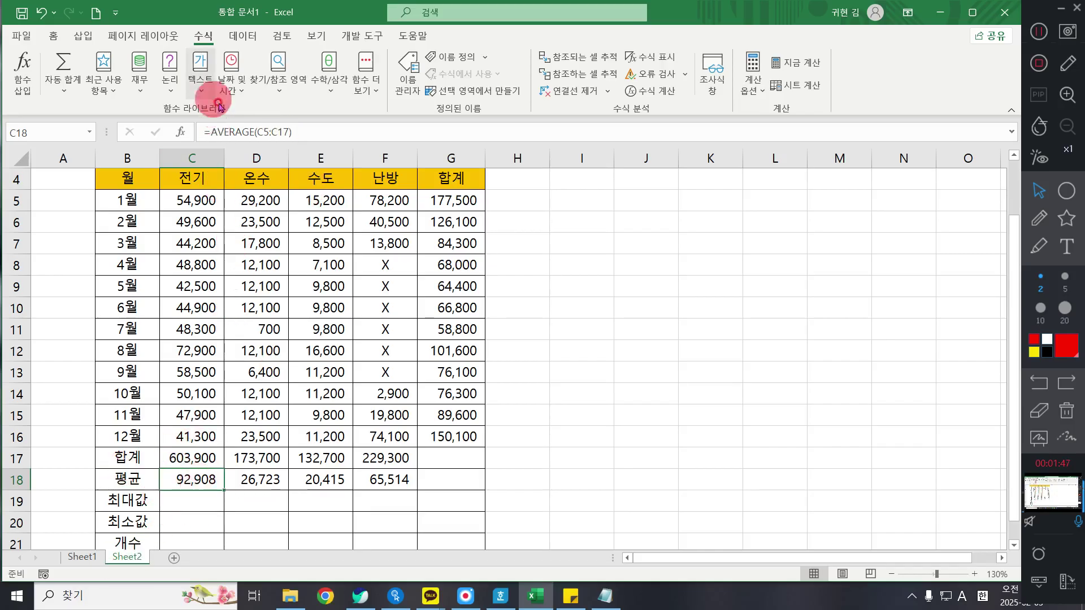
click(282, 132)
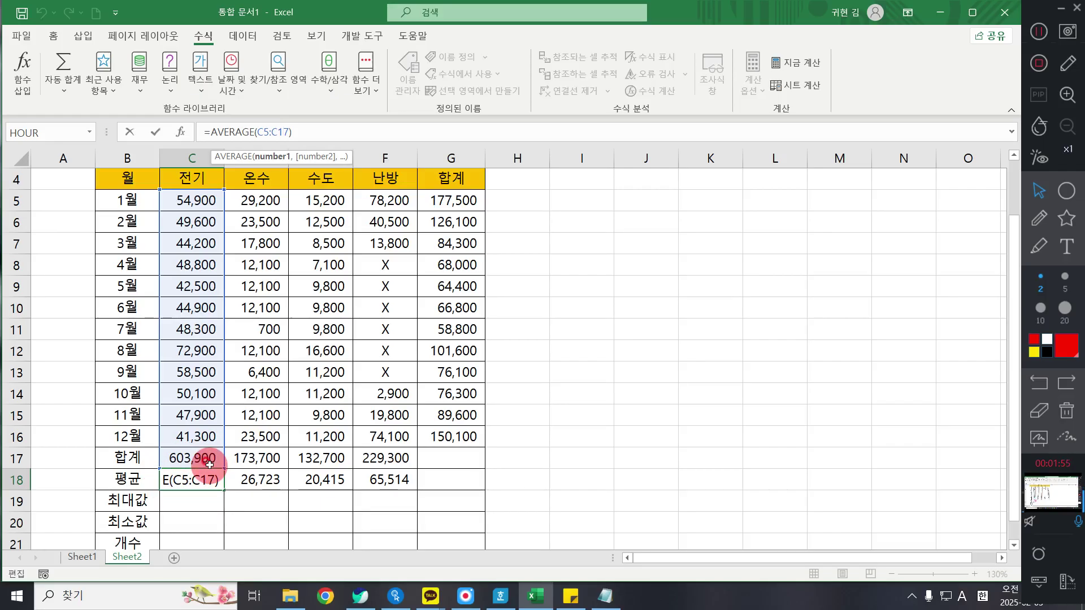
key(ctrl+Return)
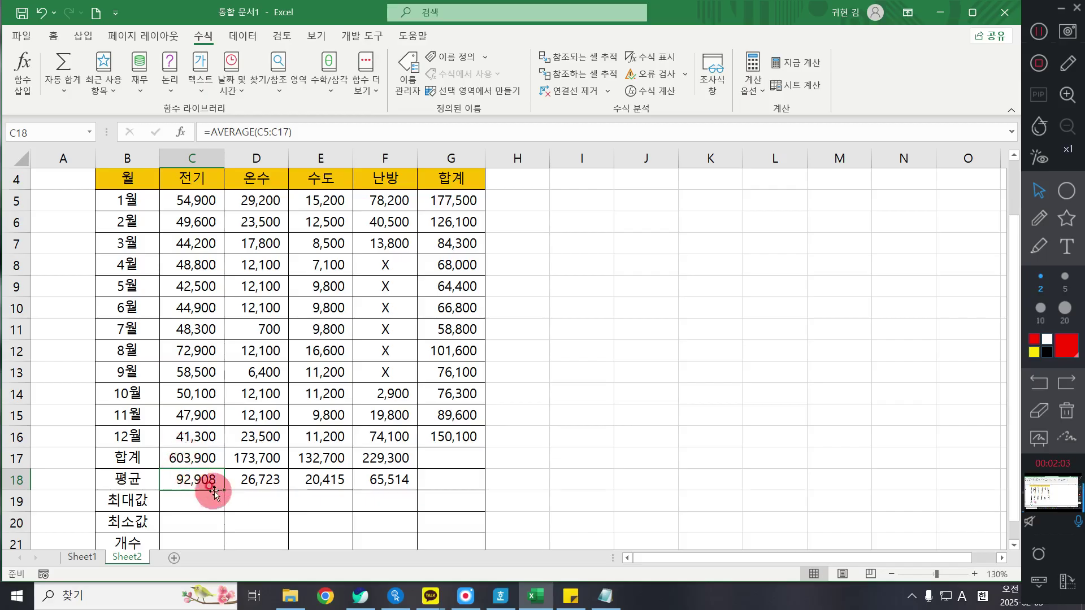
drag(204, 483, 400, 465)
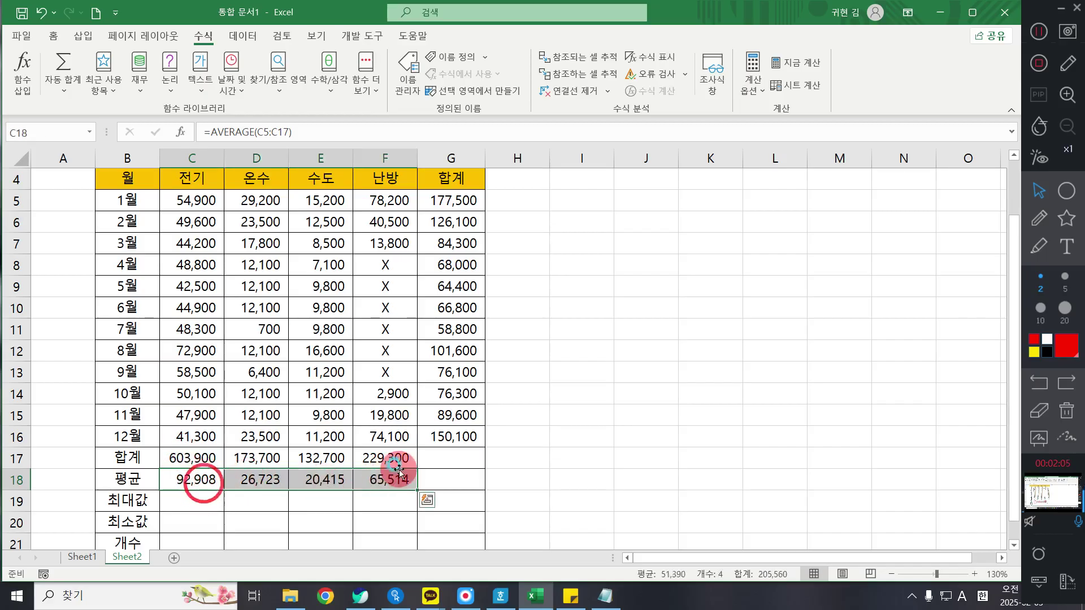
key(Delete)
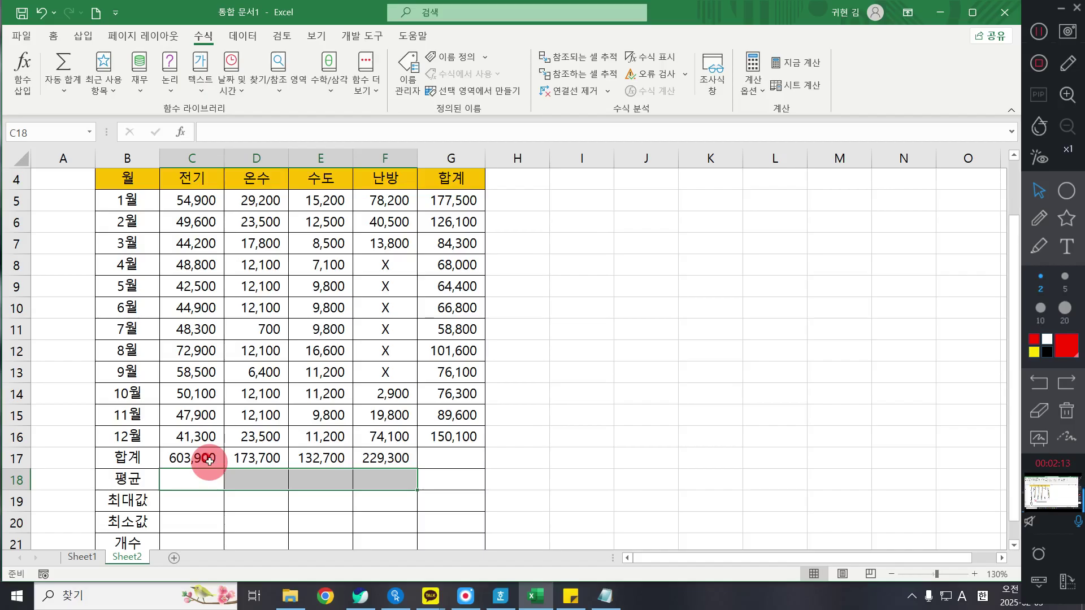
drag(205, 199, 212, 433)
click(213, 480)
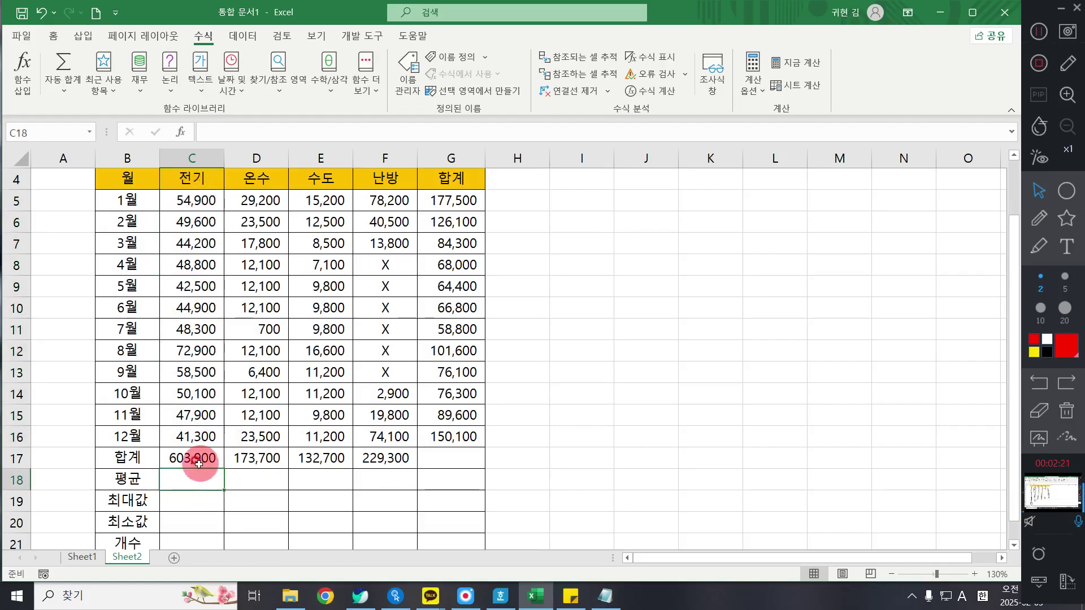
click(20, 452)
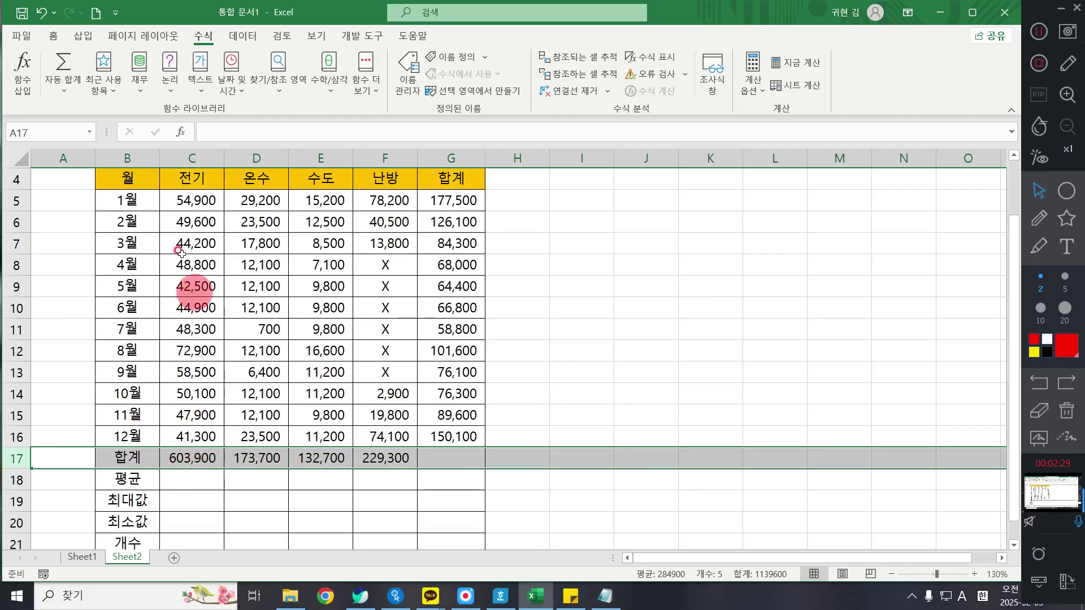
drag(195, 202, 370, 480)
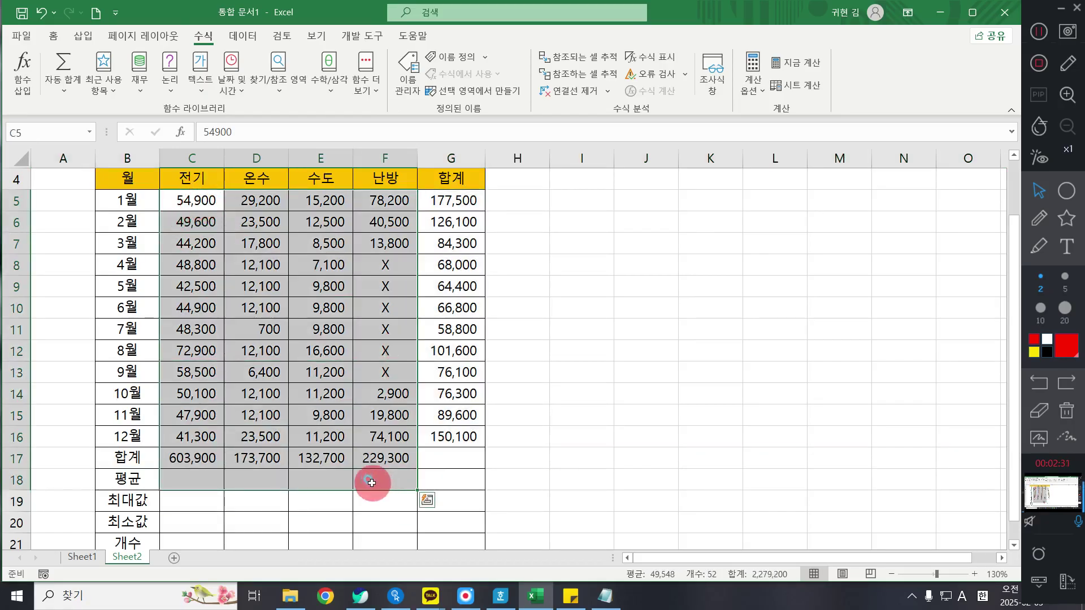
Insert an AVERAGE formula in C18 for the 전기 column, limiting its range to C5:C16.
click(194, 476)
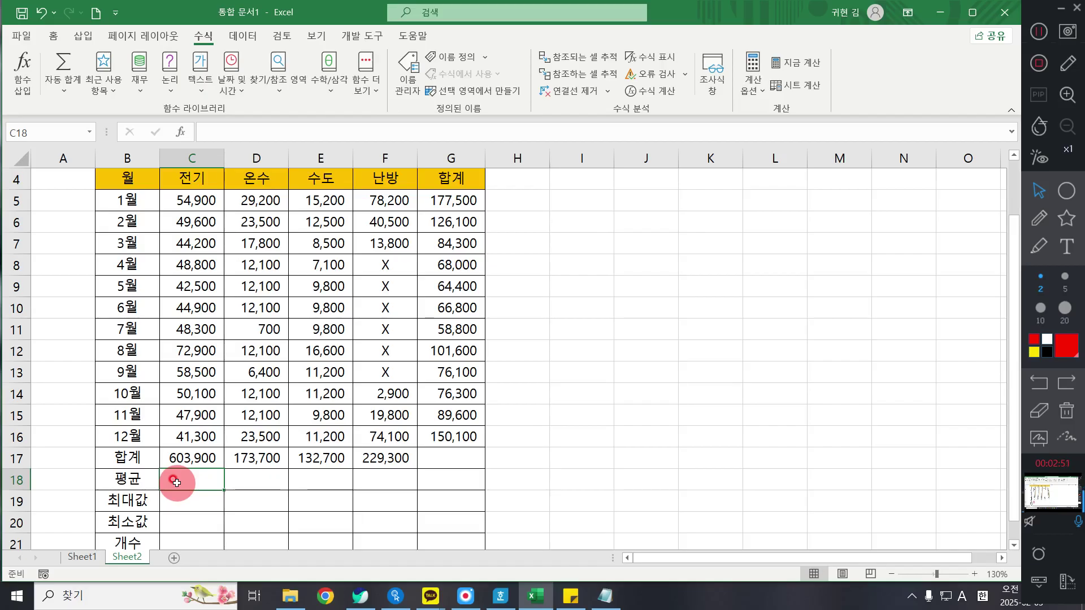
click(68, 89)
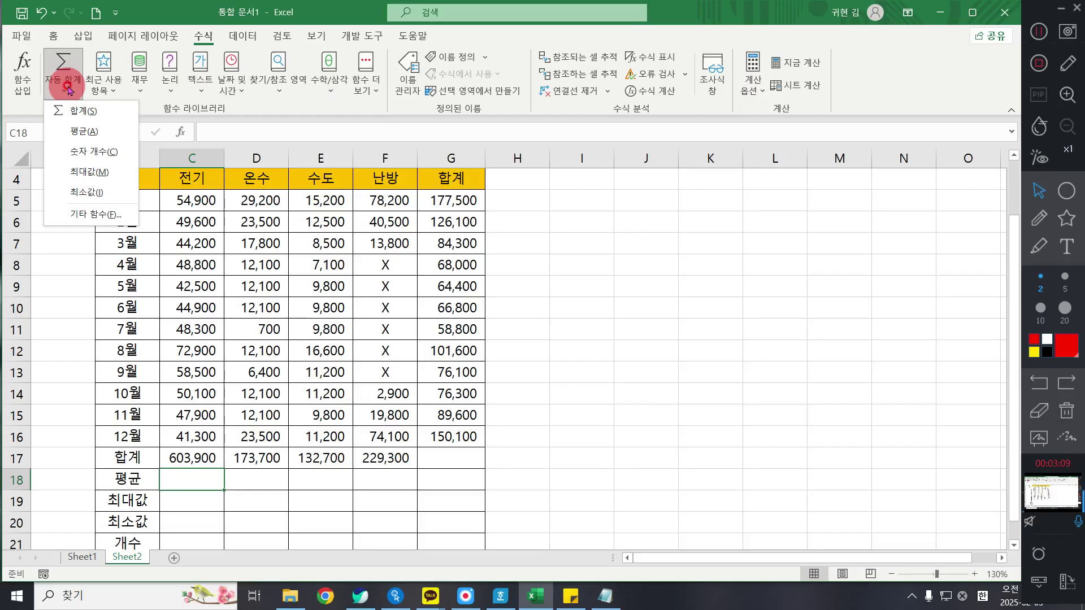
click(79, 140)
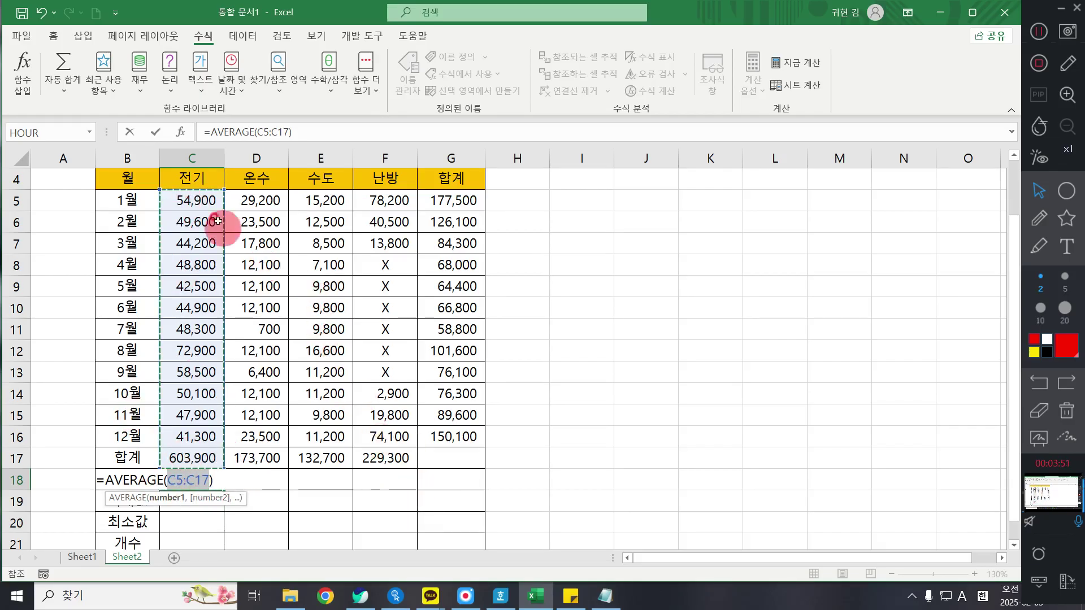
drag(192, 200, 192, 436)
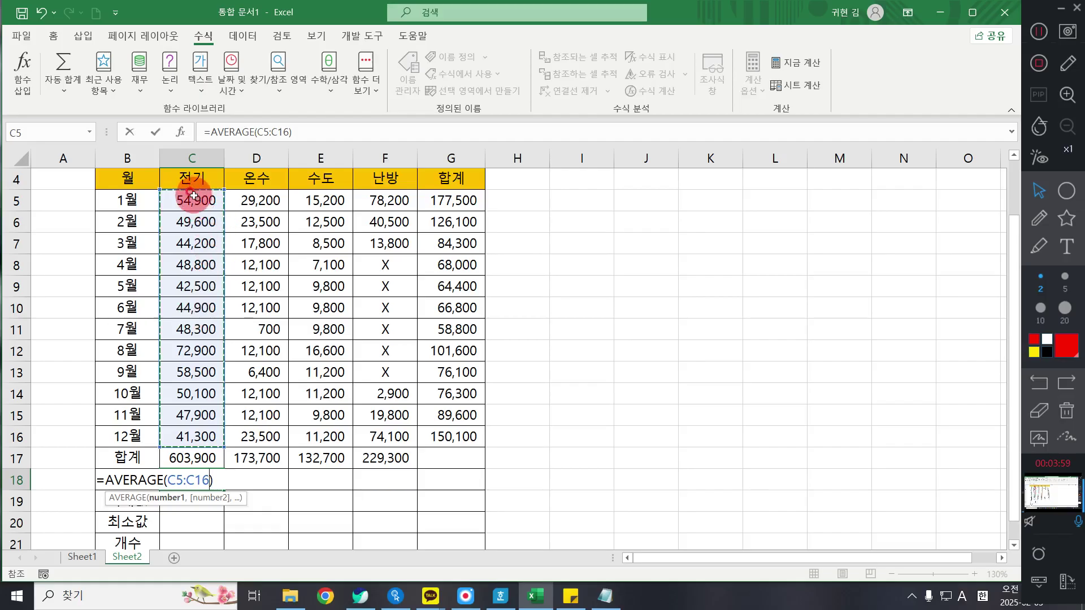
mouse_move(194, 196)
mouse_down()
mouse_move(169, 407)
mouse_move(179, 440)
mouse_up()
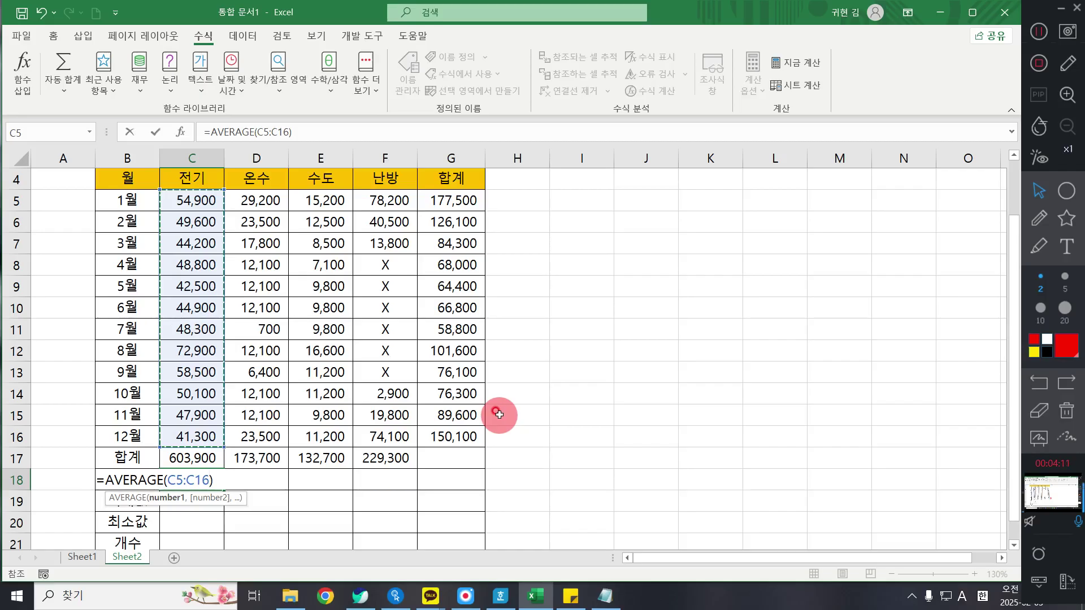
key(Return)
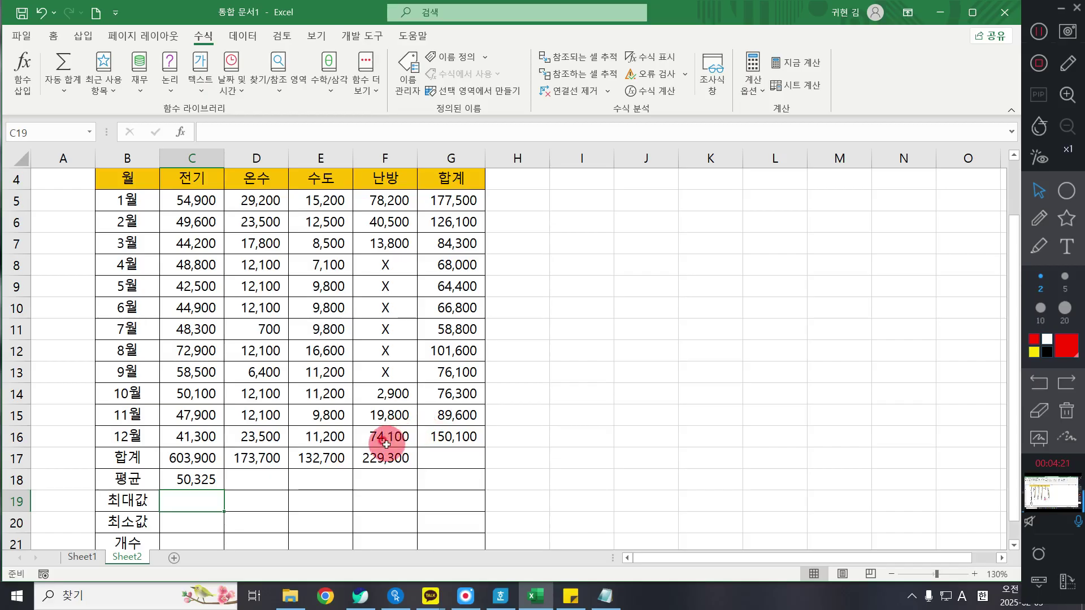
click(213, 478)
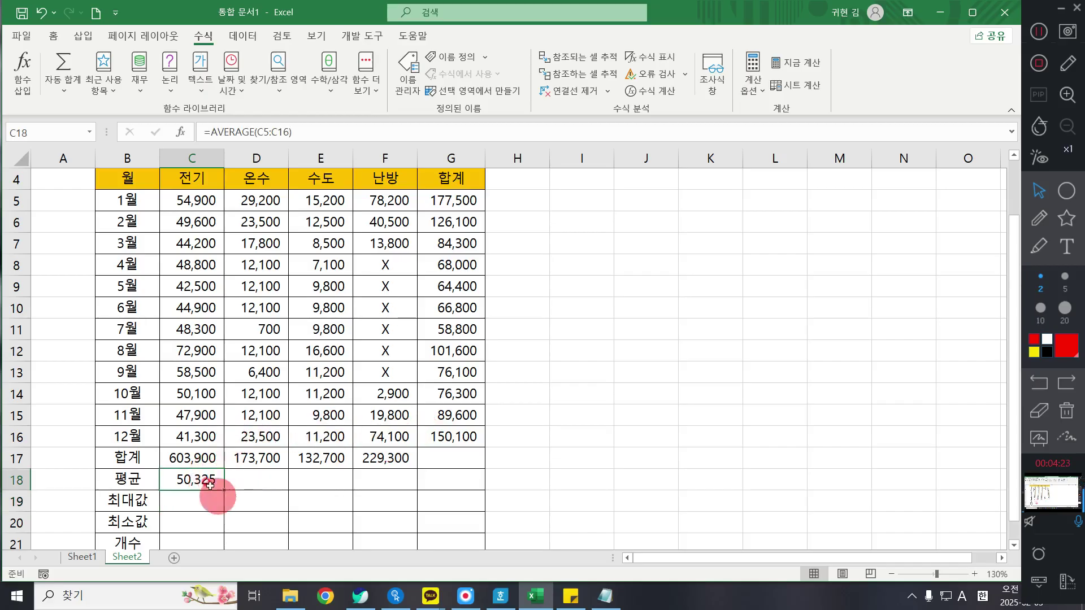
Copy the AVERAGE formula from C18 across D18:F18 for 온수, 수도 and 난방.
click(251, 483)
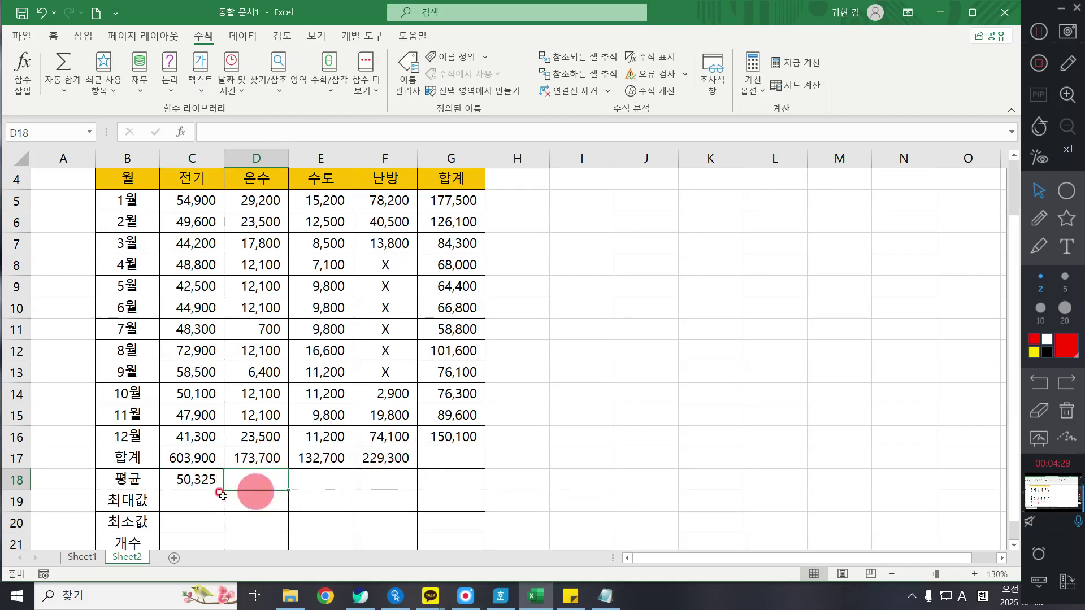
click(205, 478)
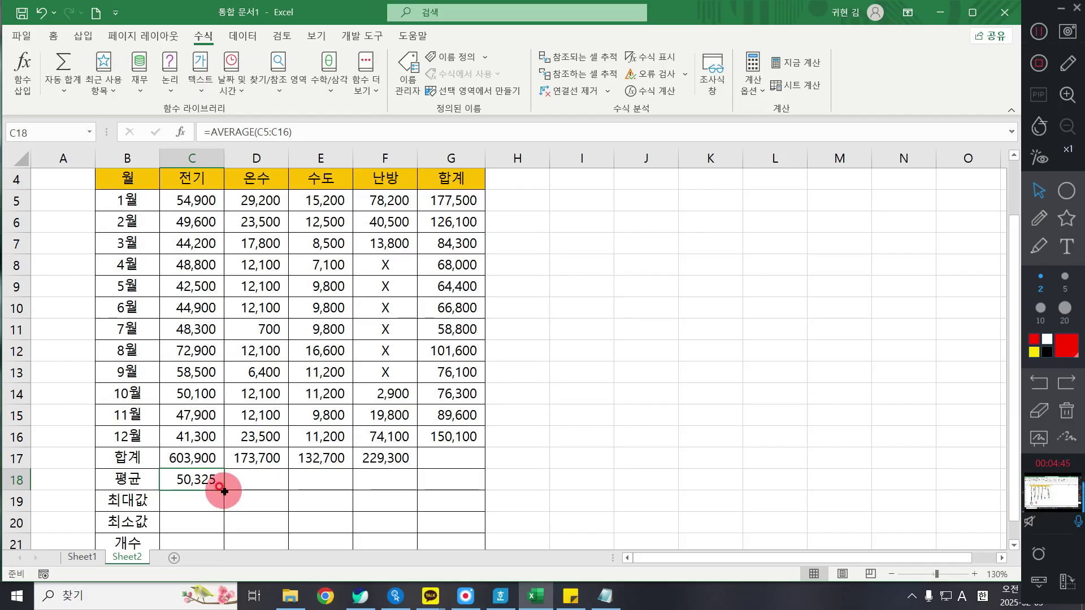
drag(224, 491, 421, 487)
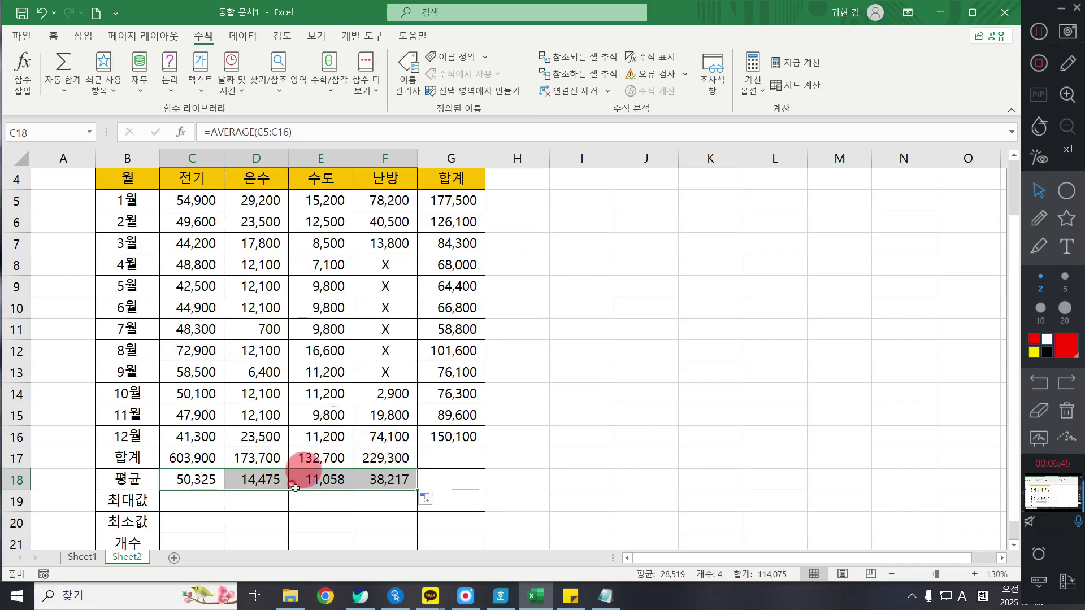
Insert an AutoSum MAX formula over C5:C16 in C19 and copy it across D19:F19 to fill the 최대값 row.
click(207, 500)
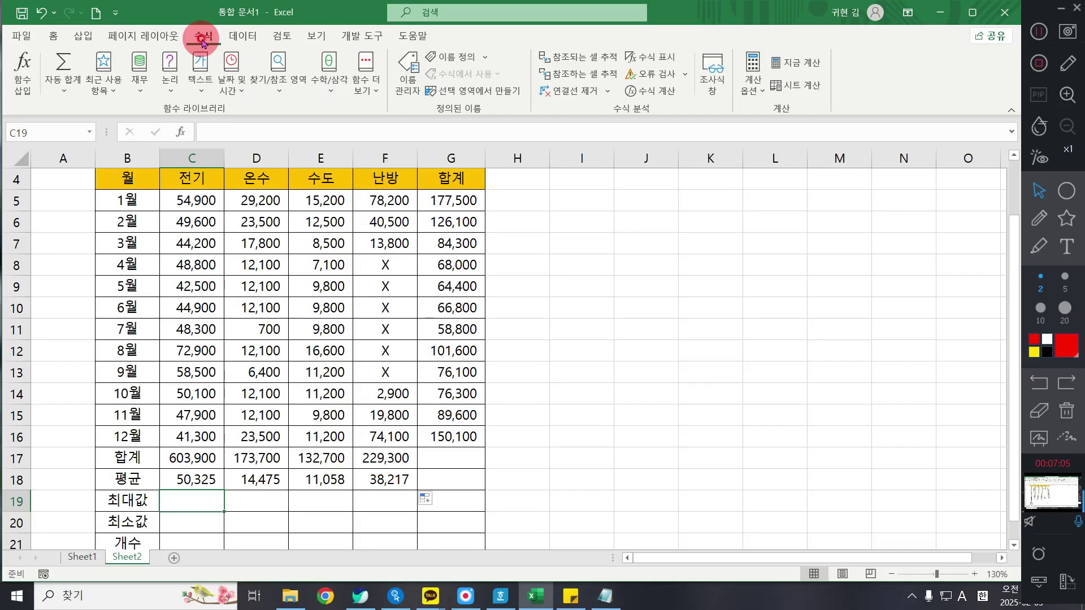
click(64, 87)
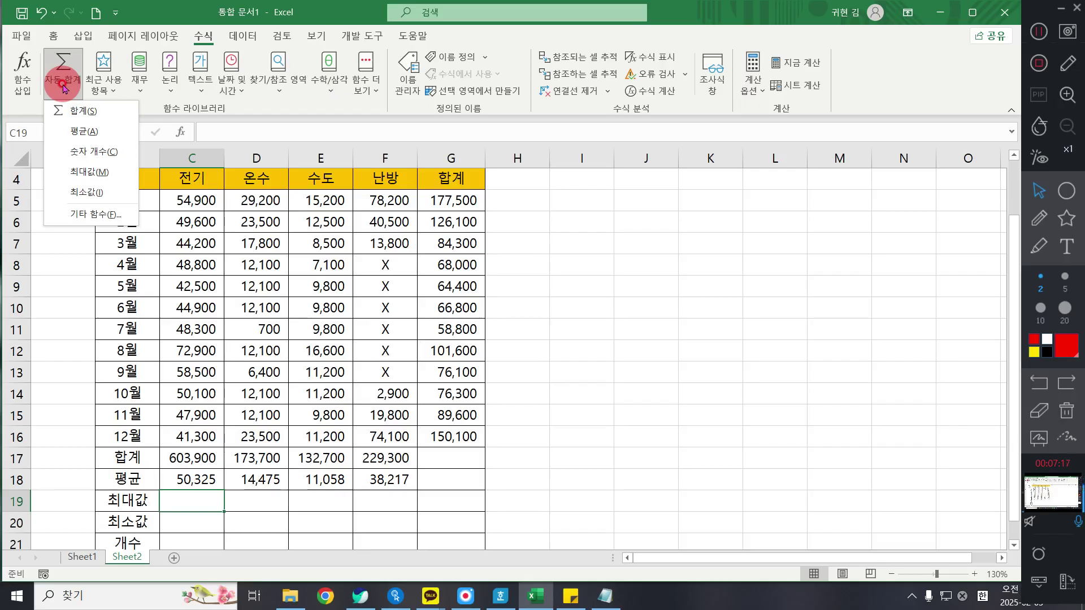
click(94, 178)
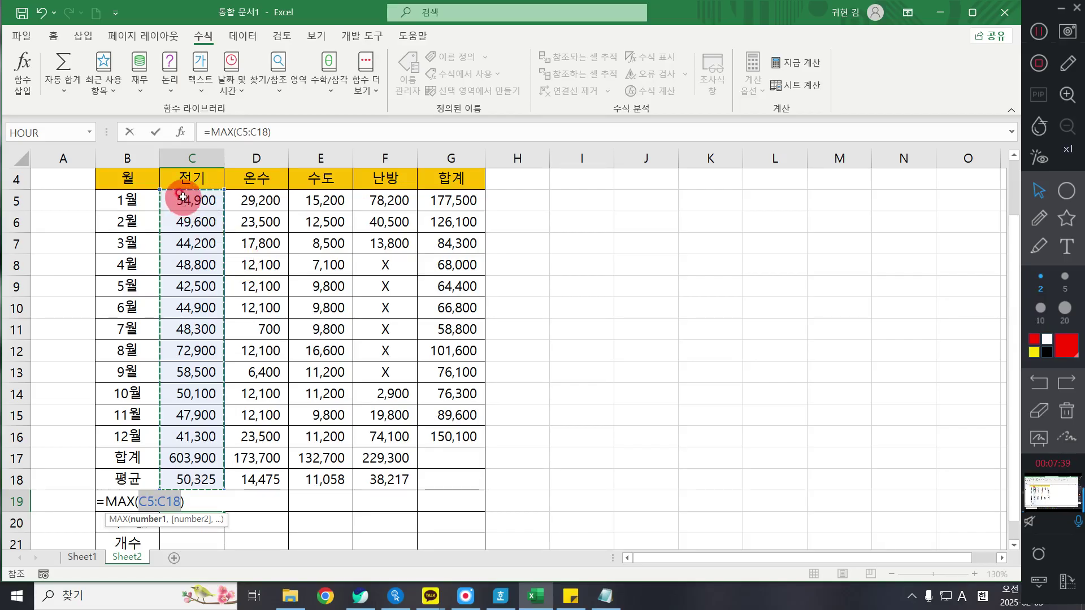
drag(182, 197, 184, 436)
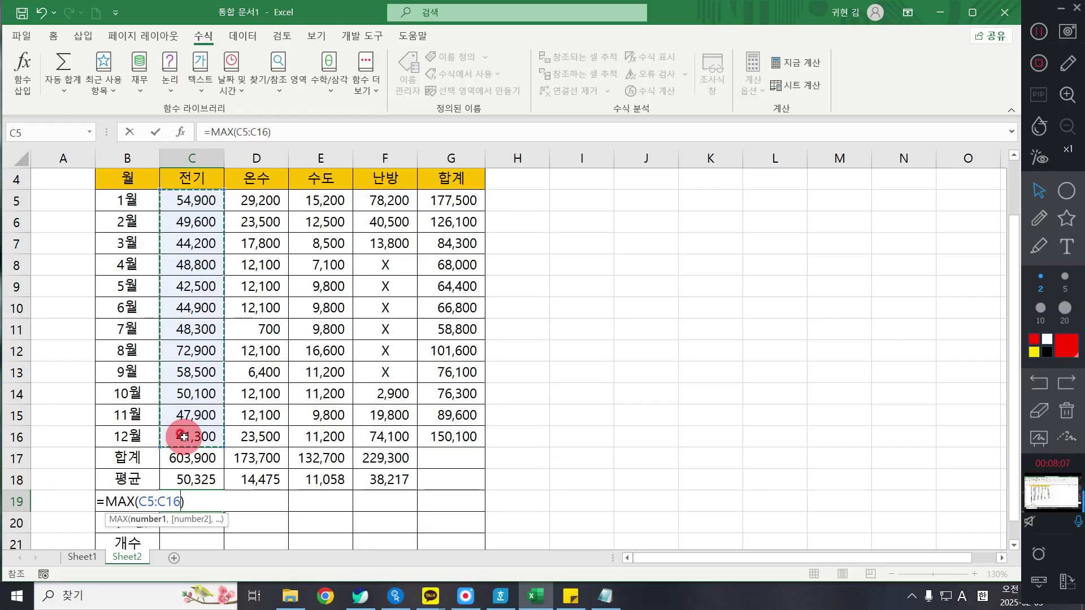
key(Return)
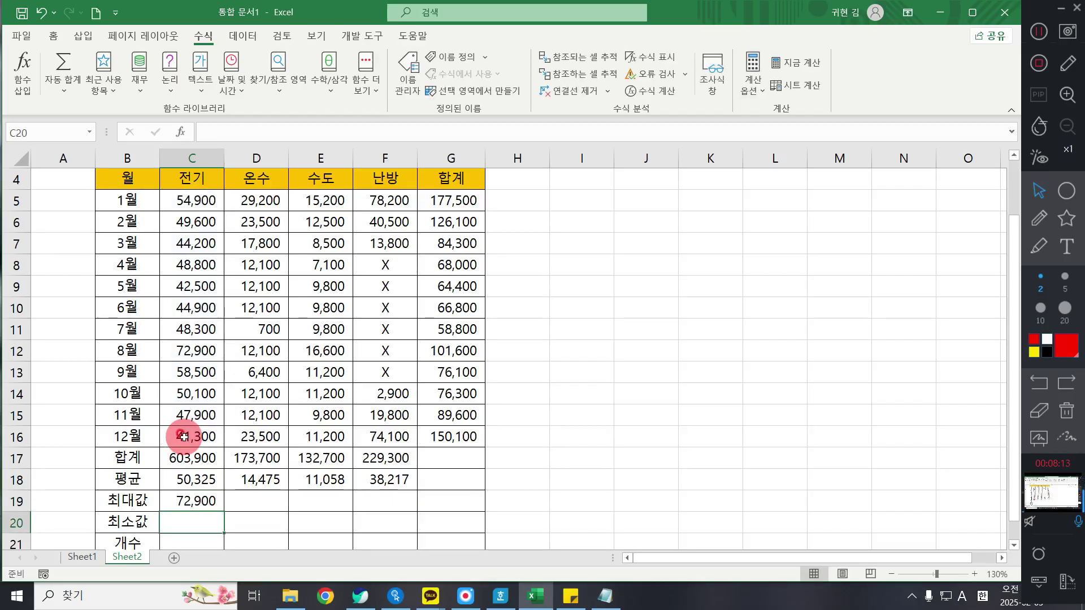
click(185, 499)
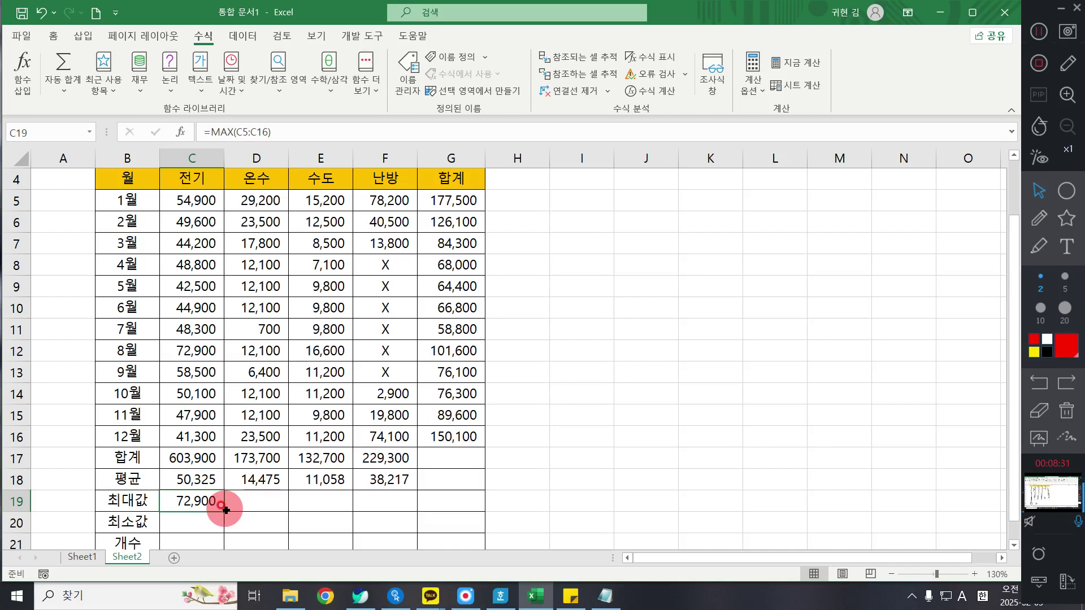
drag(226, 510, 405, 513)
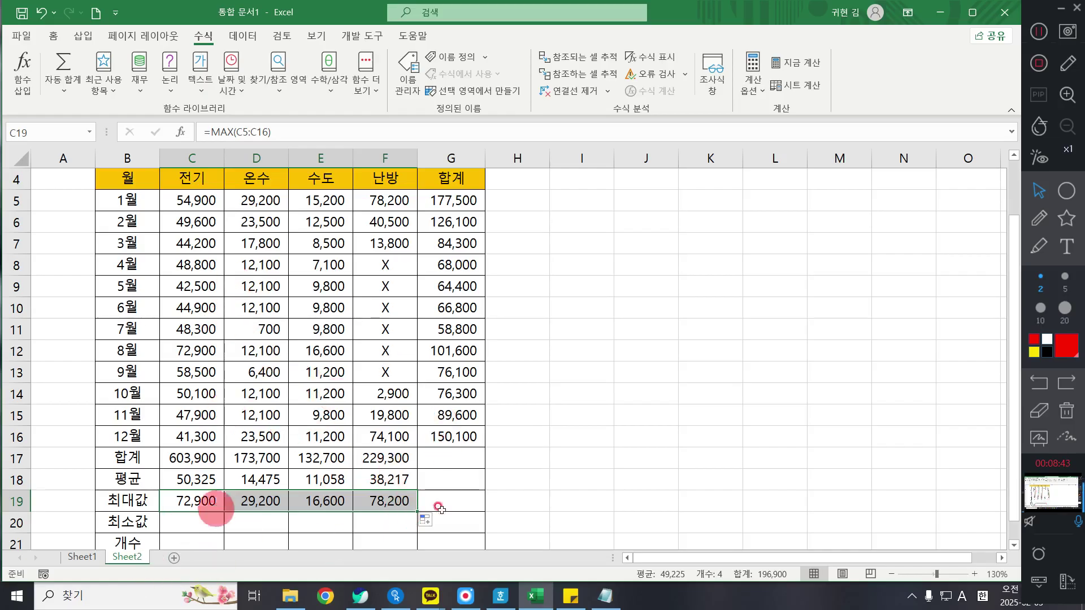
Insert an AutoSum MIN formula over C5:C16 in C20 and copy it across D20:F20 to fill the 최소값 row.
scroll(286, 436, down, 1)
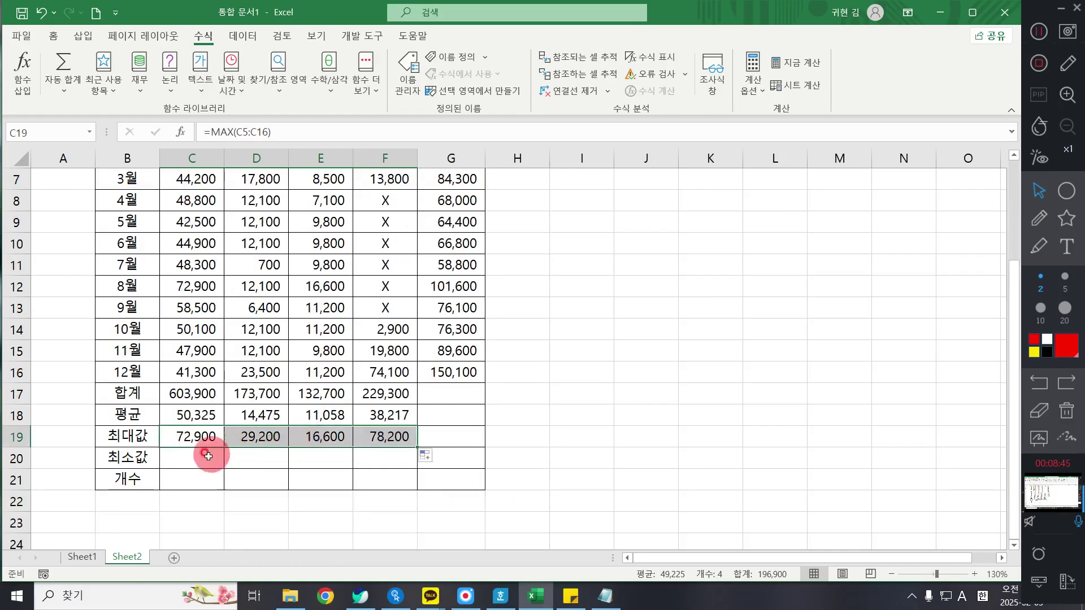
click(212, 455)
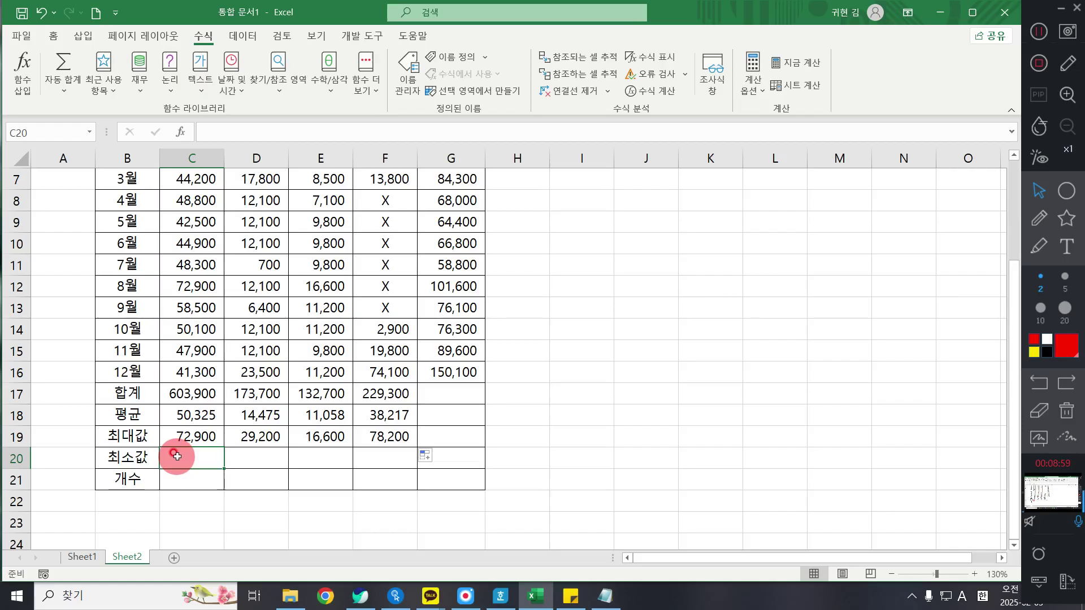
click(58, 92)
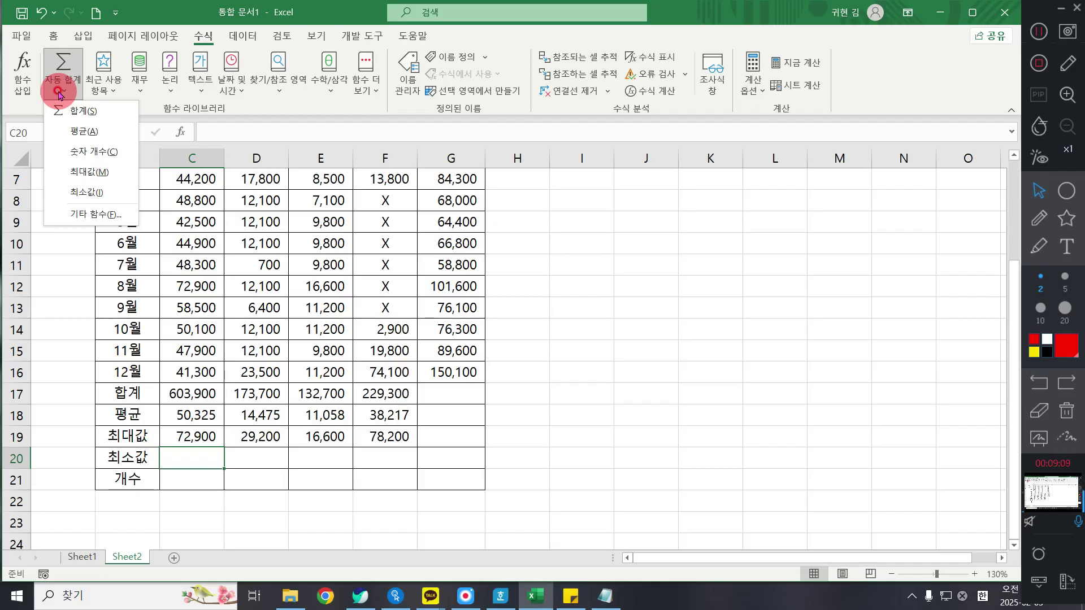
click(106, 197)
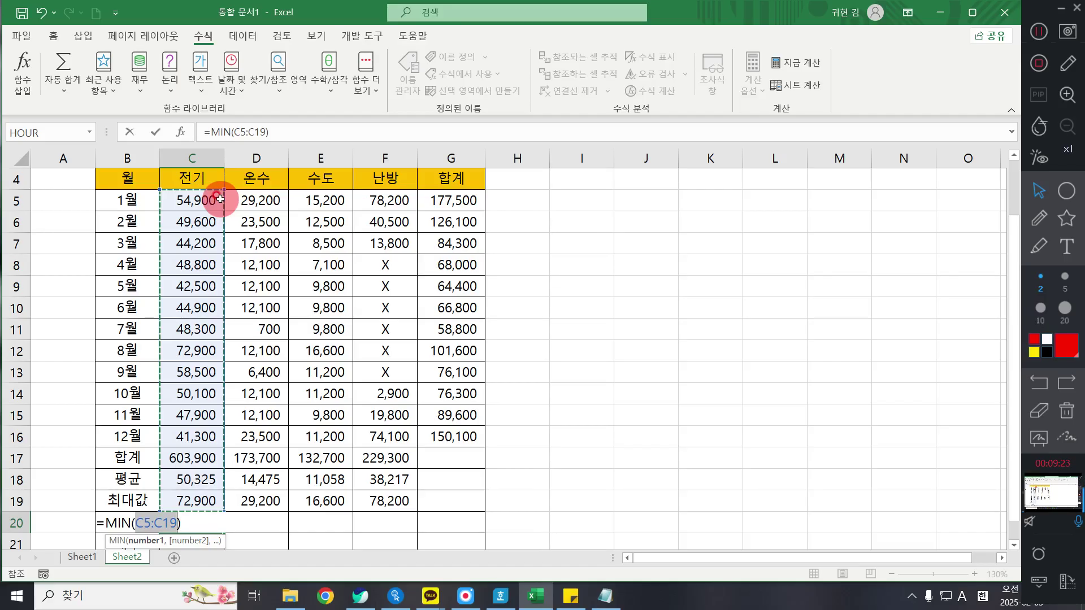
drag(176, 198, 197, 442)
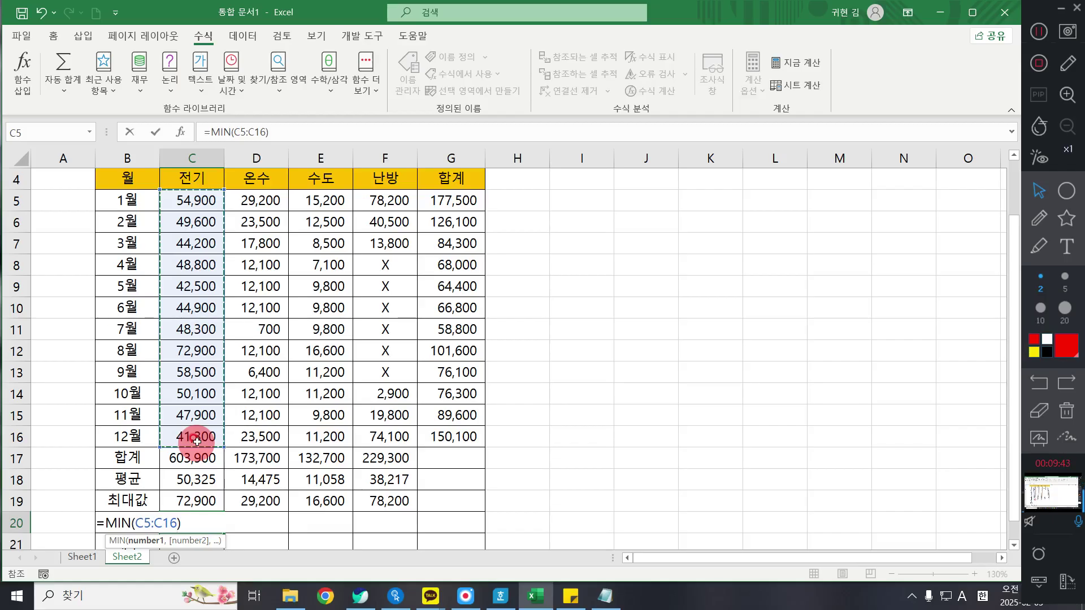
key(Return)
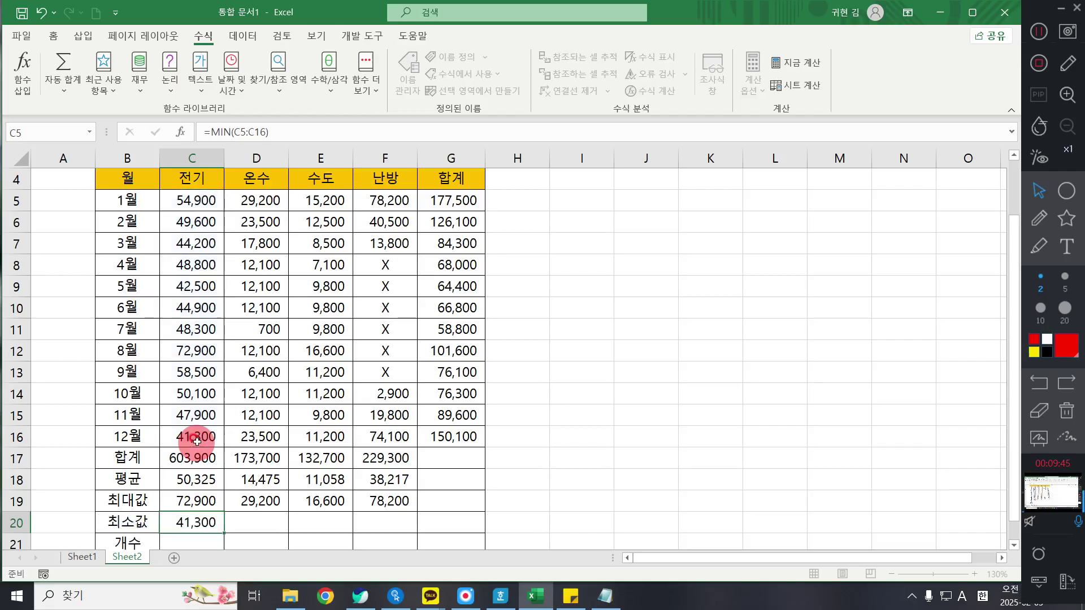
click(195, 500)
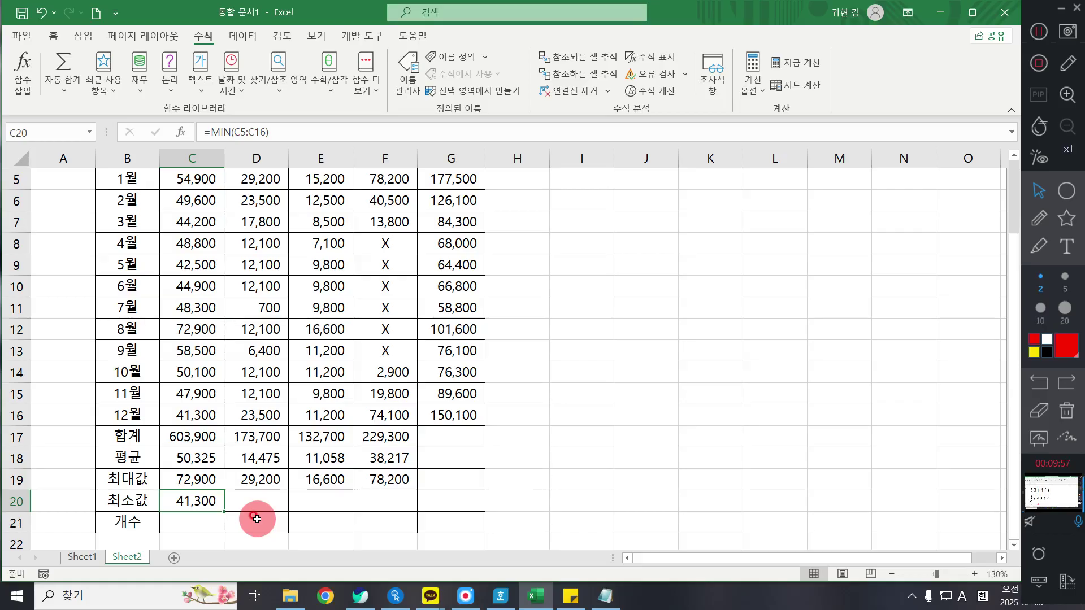
click(205, 501)
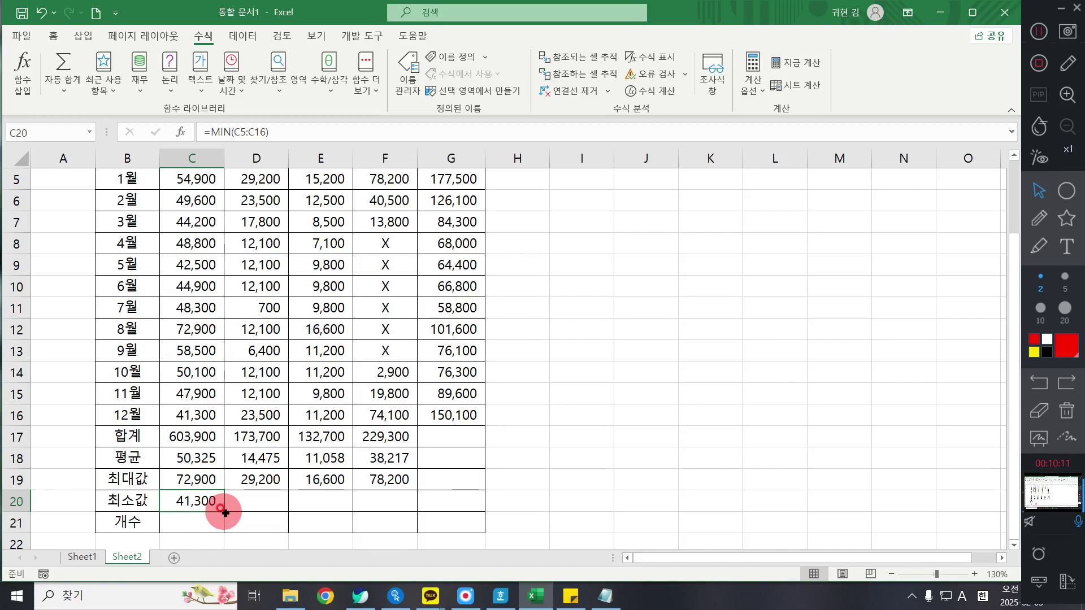
drag(224, 511, 407, 505)
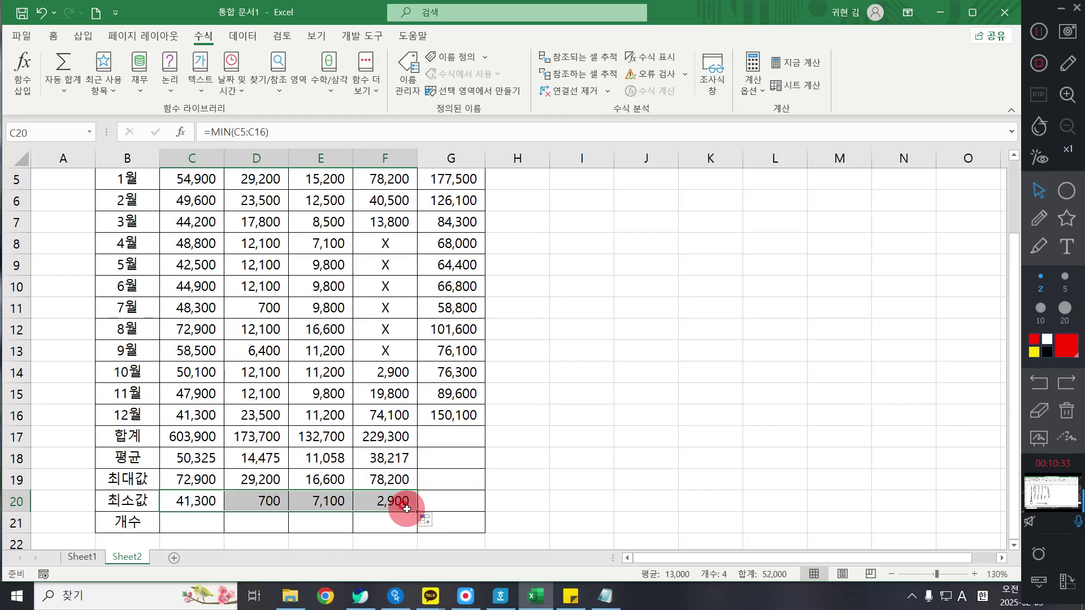
Insert an AutoSum COUNT formula over C5:C16 in C21 and copy it across D21:F21 to fill the 개수 row.
click(192, 521)
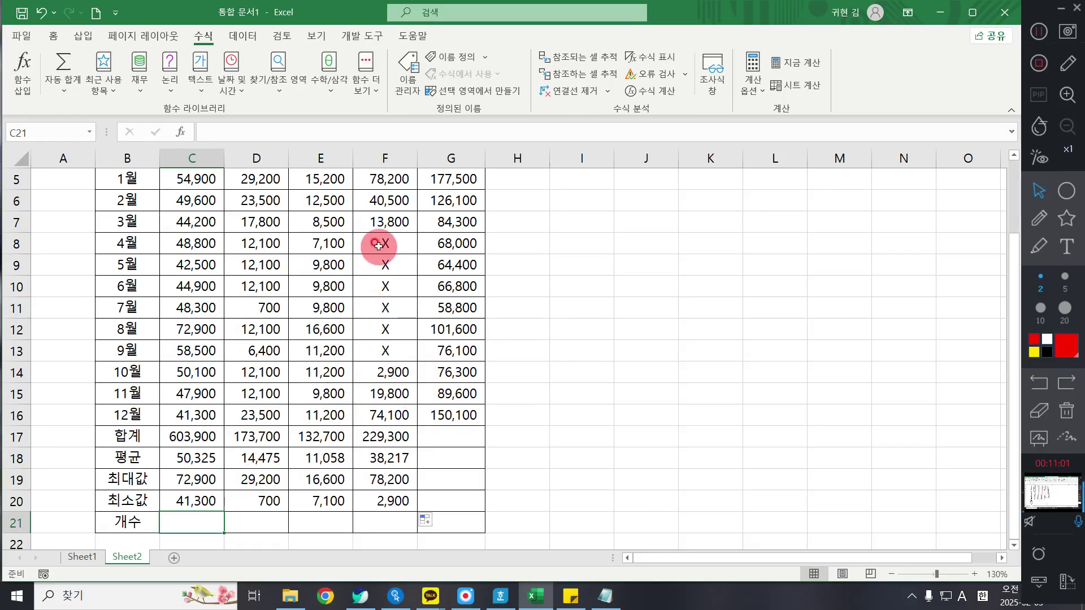
drag(378, 244, 394, 363)
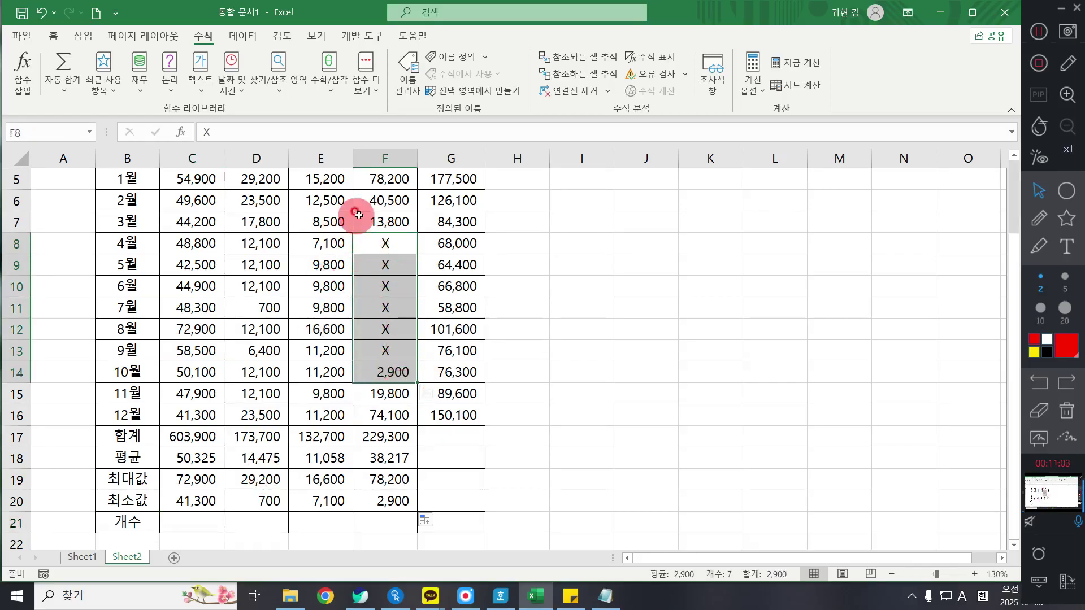
drag(383, 245, 375, 343)
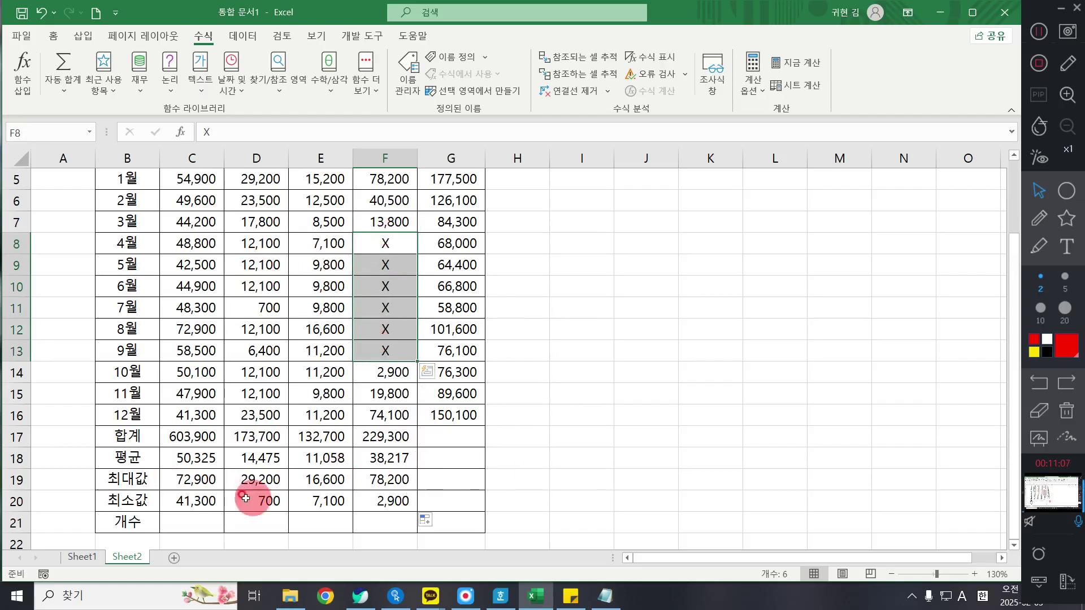
click(184, 515)
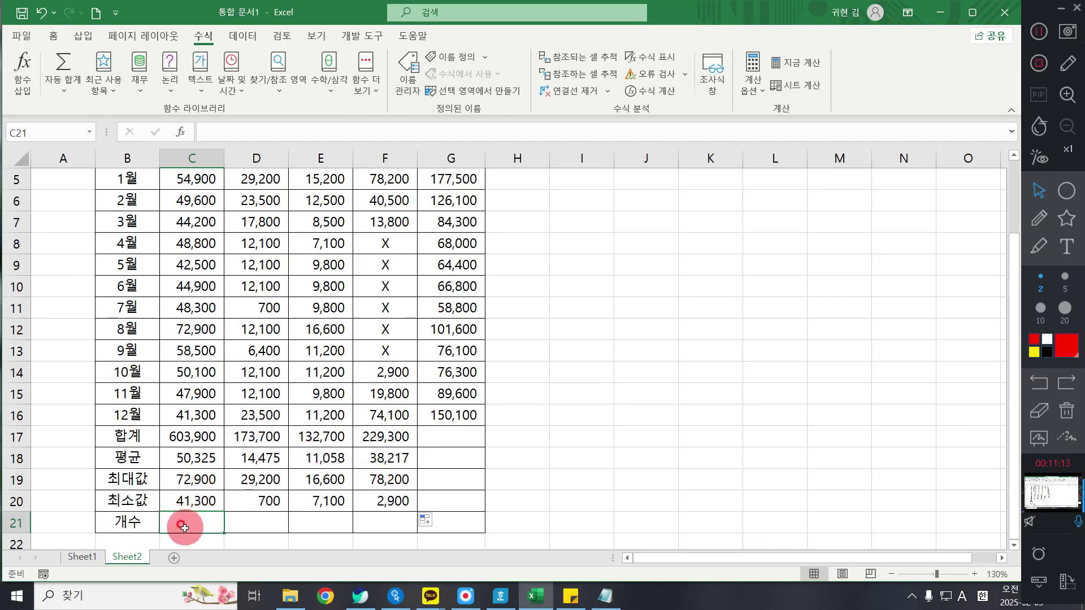
click(71, 89)
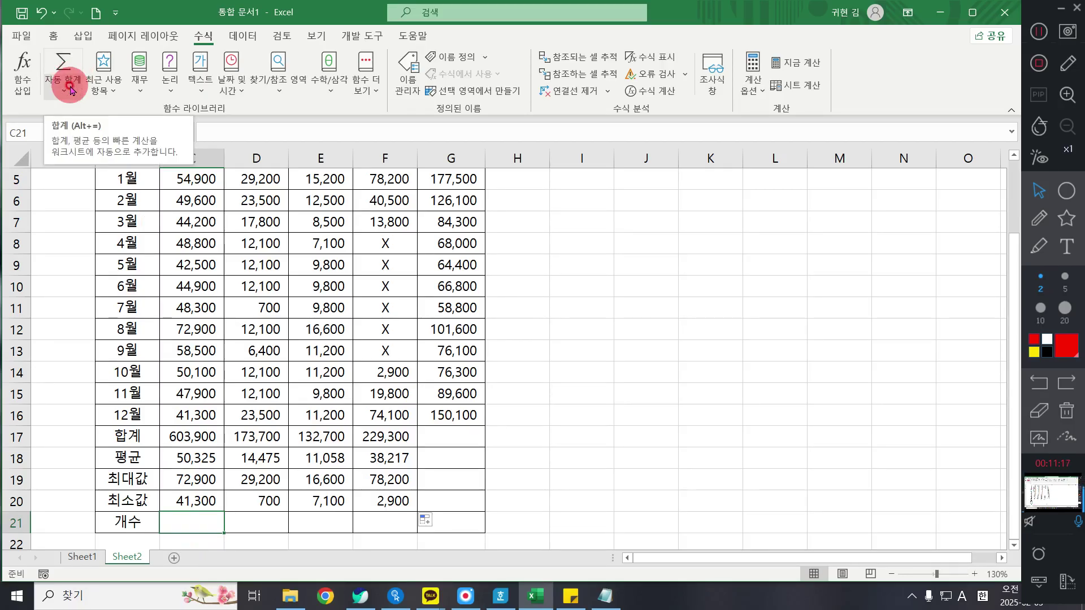
click(71, 89)
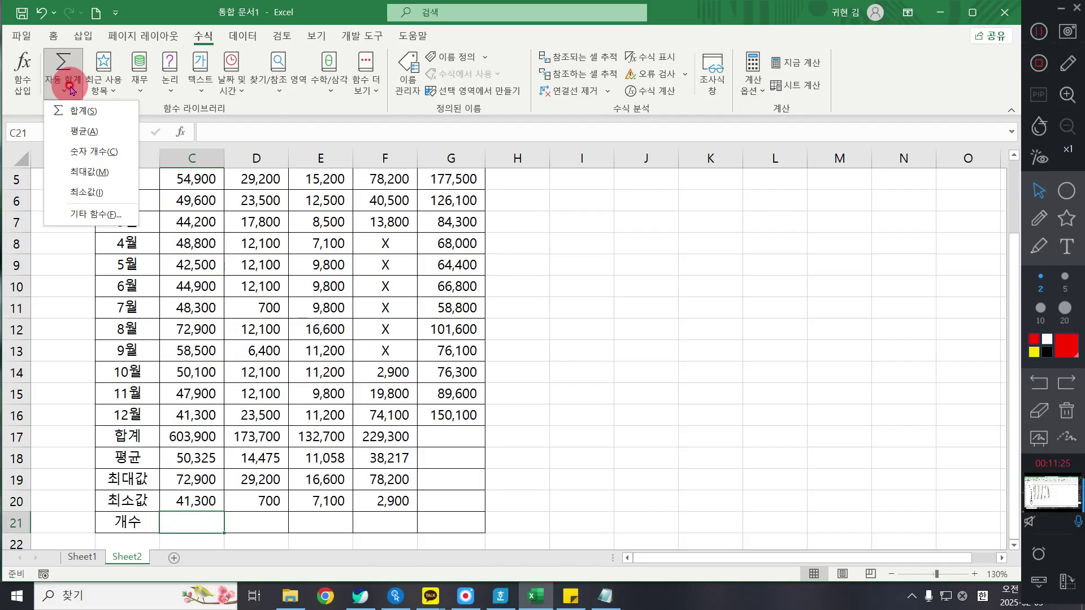
click(109, 153)
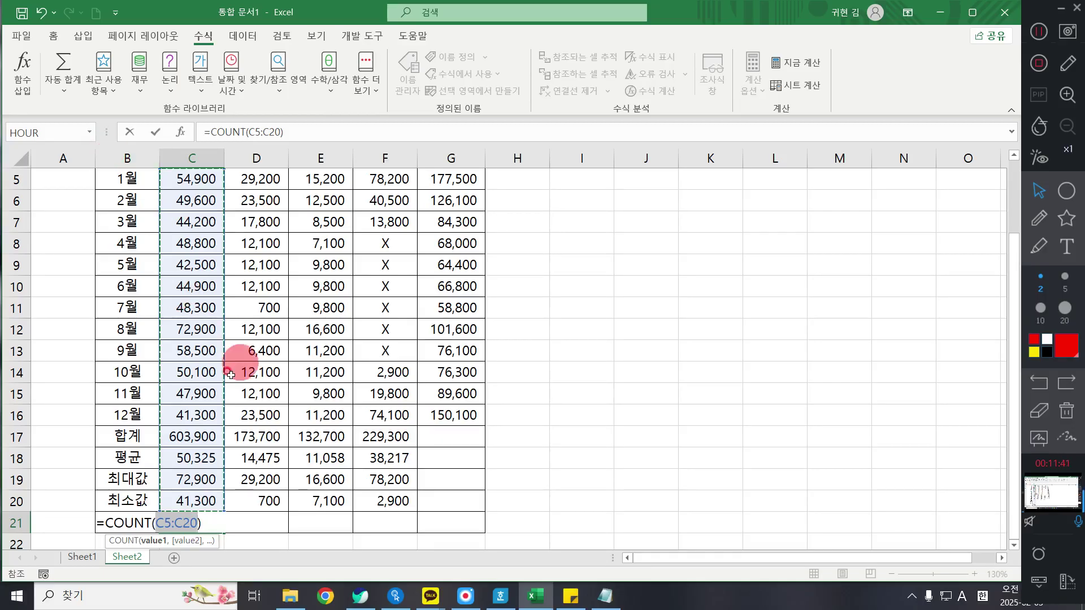
scroll(225, 328, up, 3)
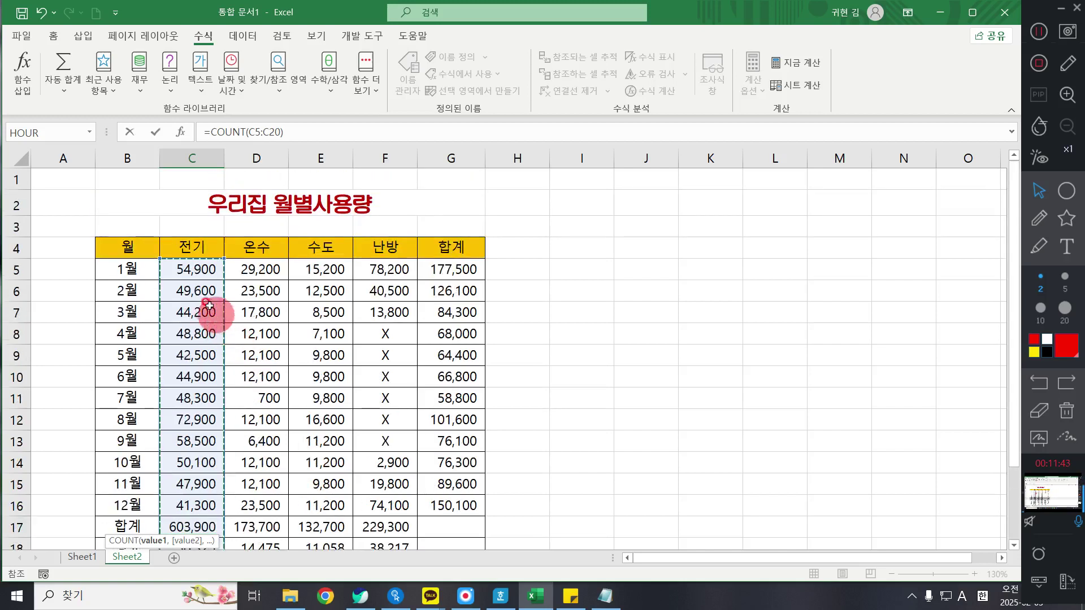
drag(198, 264, 197, 391)
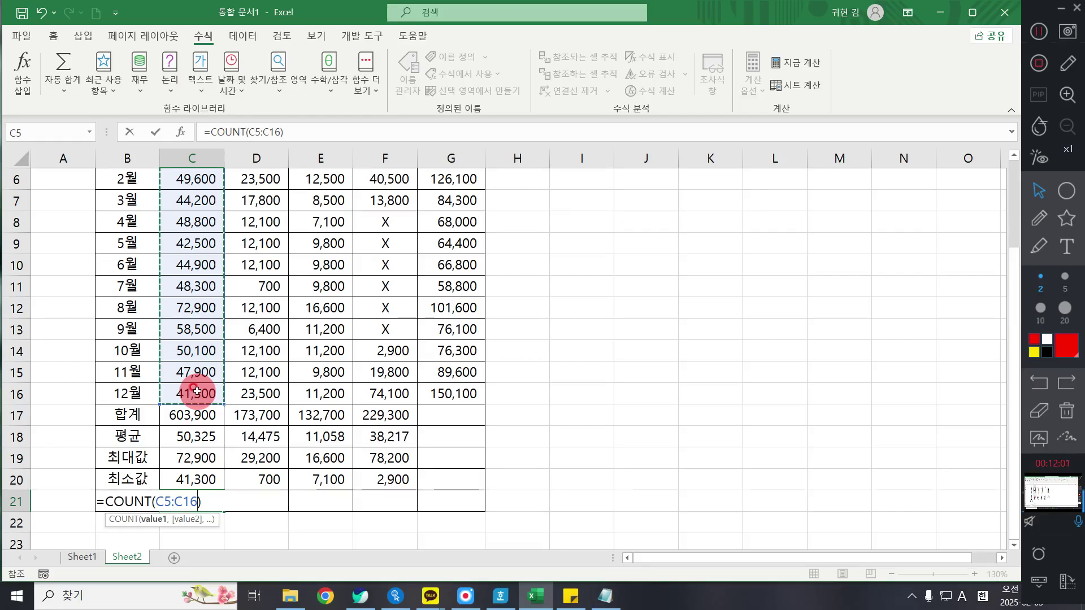
key(Return)
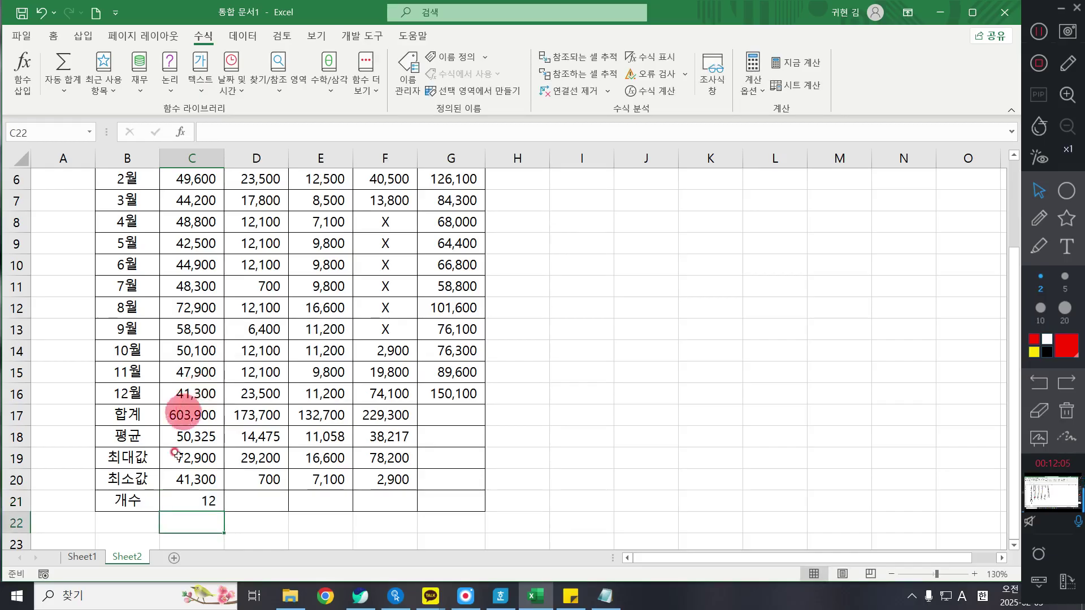
click(182, 505)
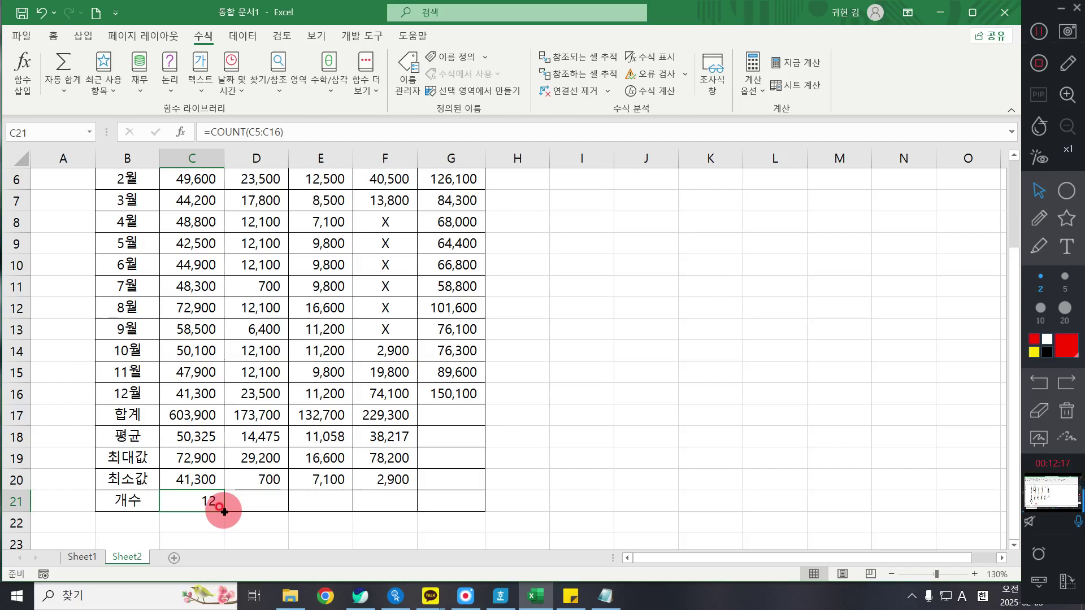
drag(224, 511, 410, 504)
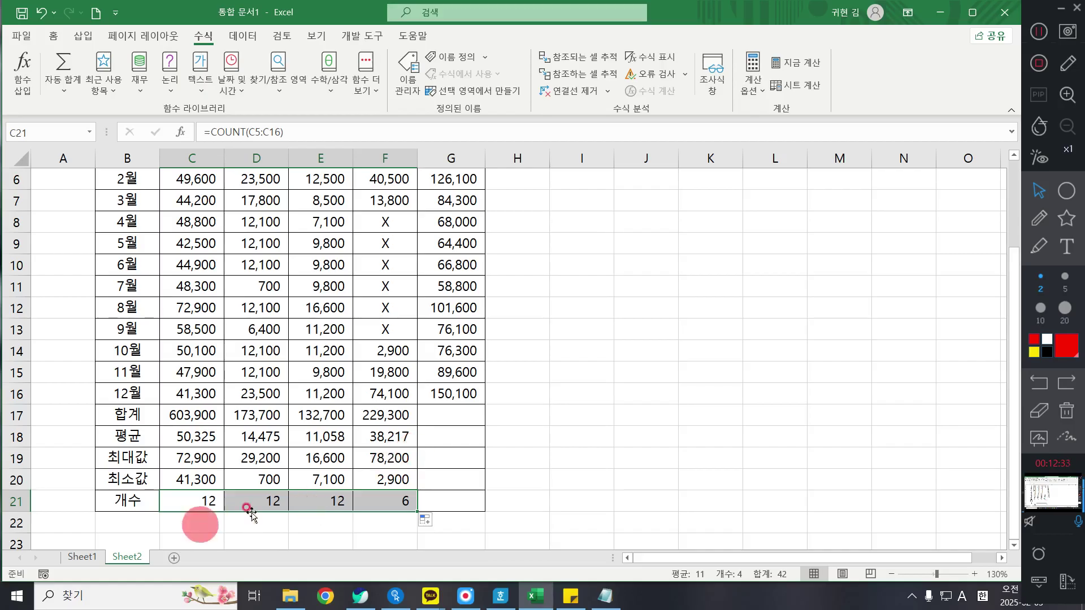
Circle the X entries in the 난방 column with a red ellipse annotation and clear the drawing.
click(1066, 190)
drag(360, 201, 412, 342)
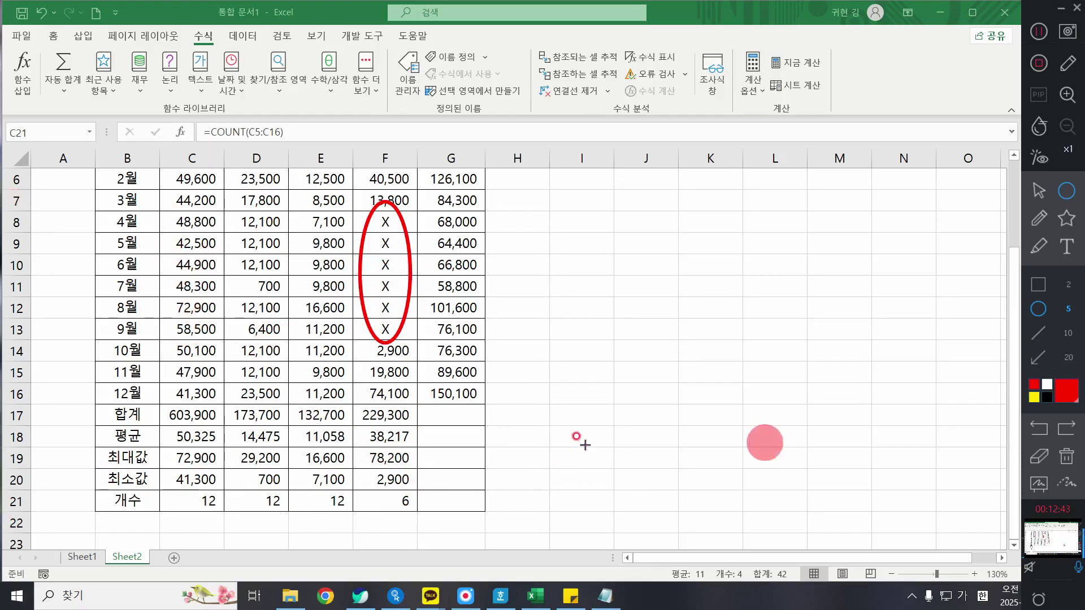
click(1068, 458)
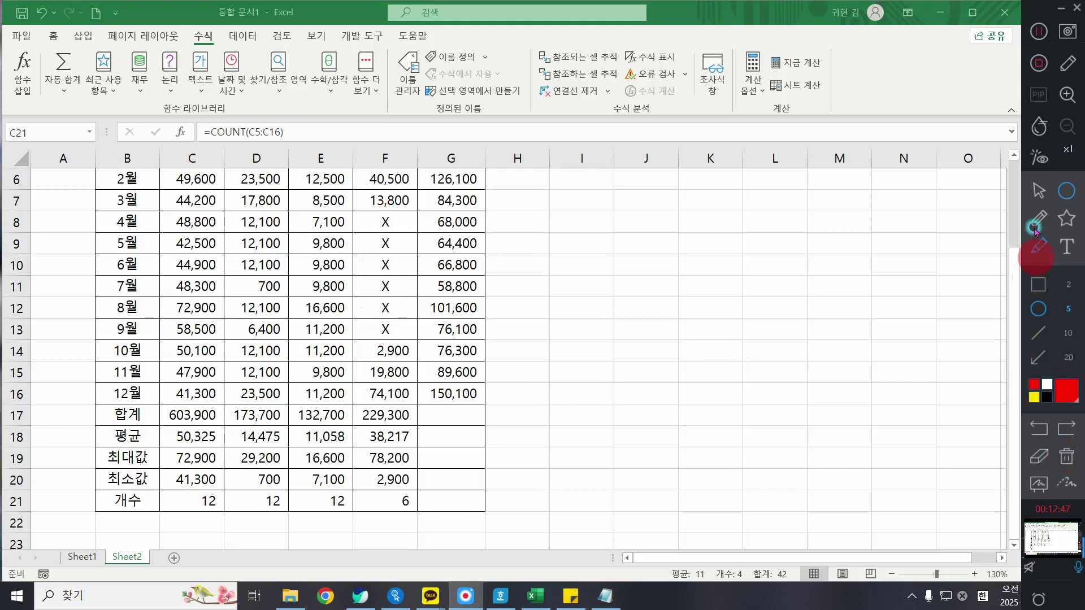
click(1041, 194)
scroll(271, 330, up, 2)
click(259, 335)
scroll(282, 348, down, 2)
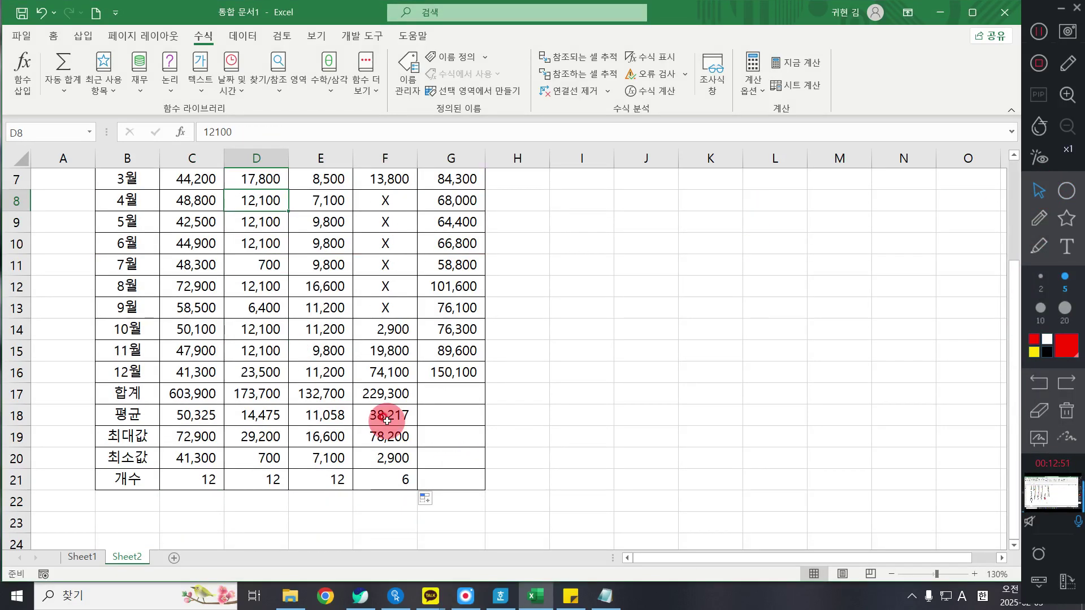
scroll(347, 390, up, 2)
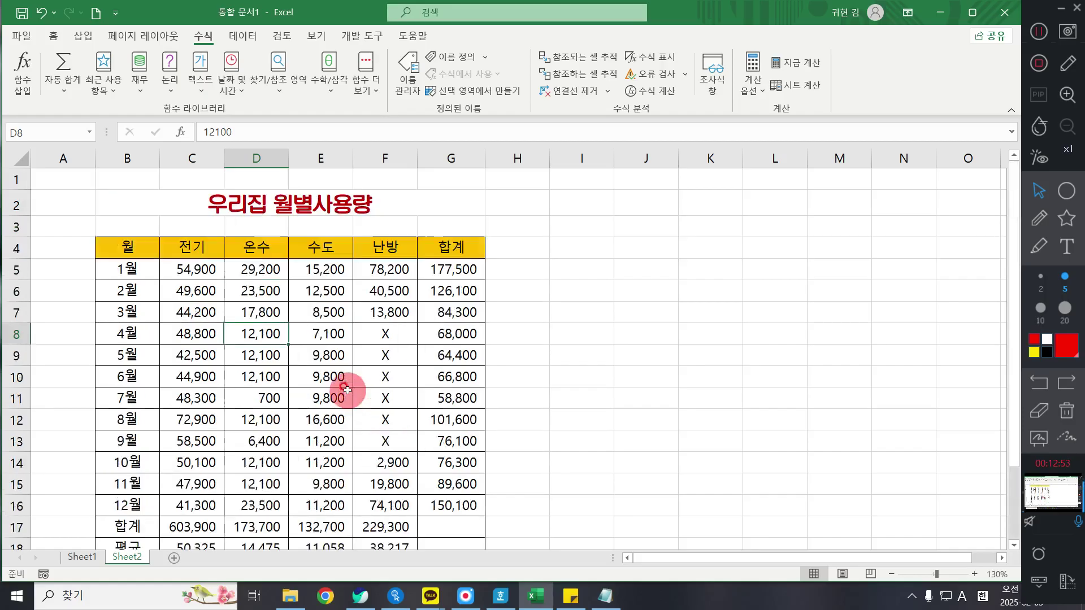
Replace the January electricity value in C5 with X.
scroll(254, 342, down, 1)
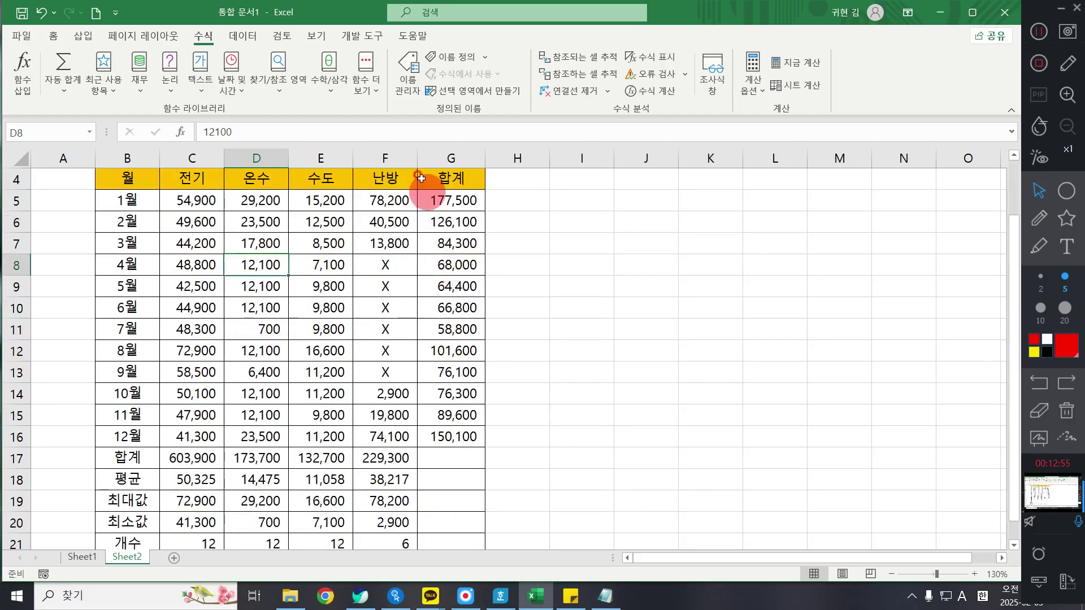
click(193, 209)
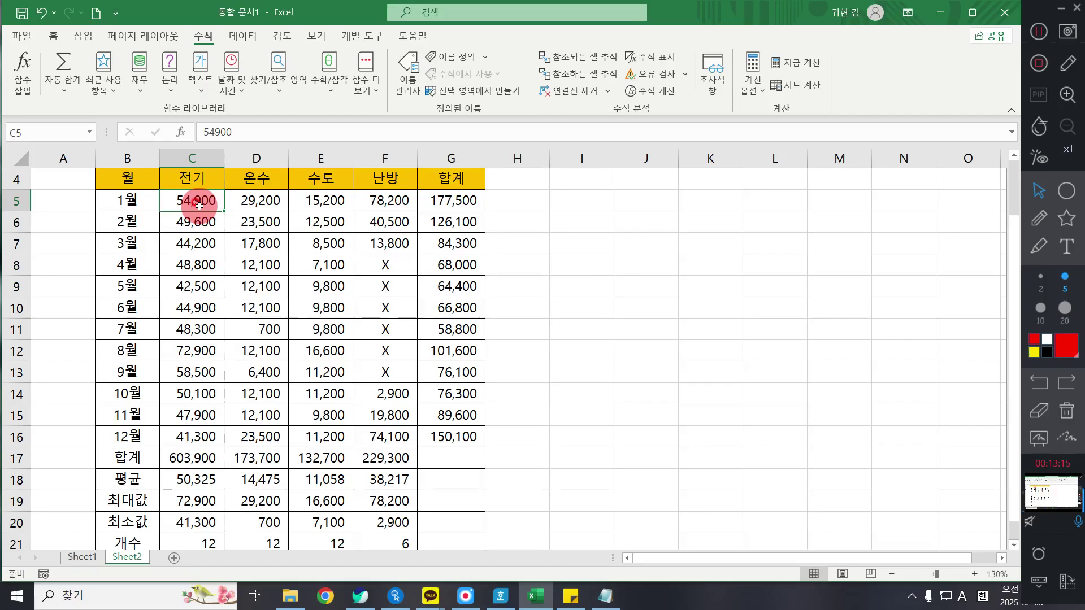
text(x)
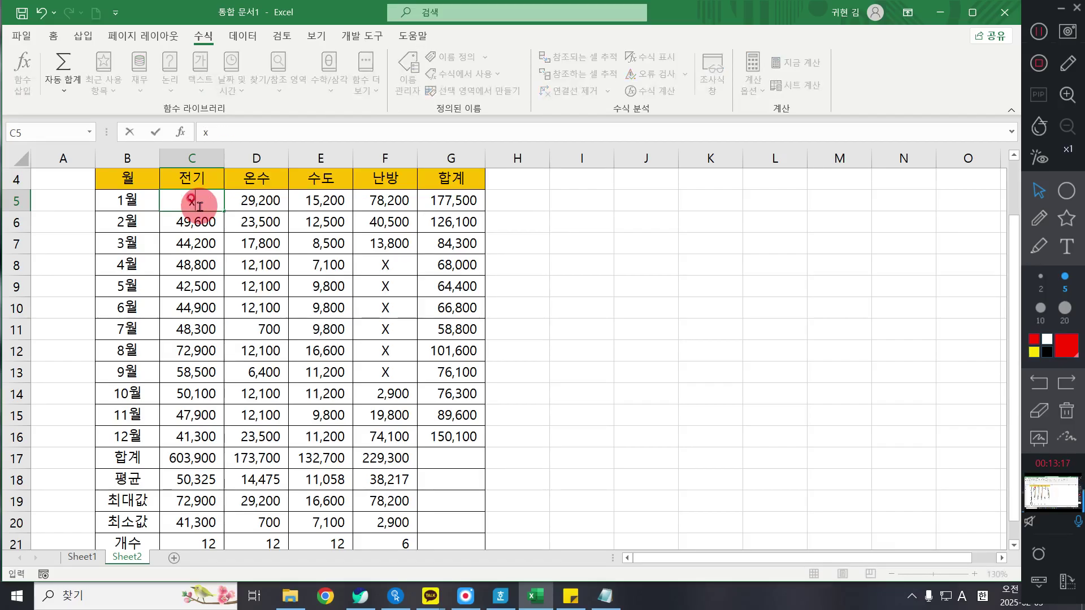
key(BackSpace)
text(X)
key(Return)
scroll(422, 294, down, 1)
scroll(579, 294, up, 2)
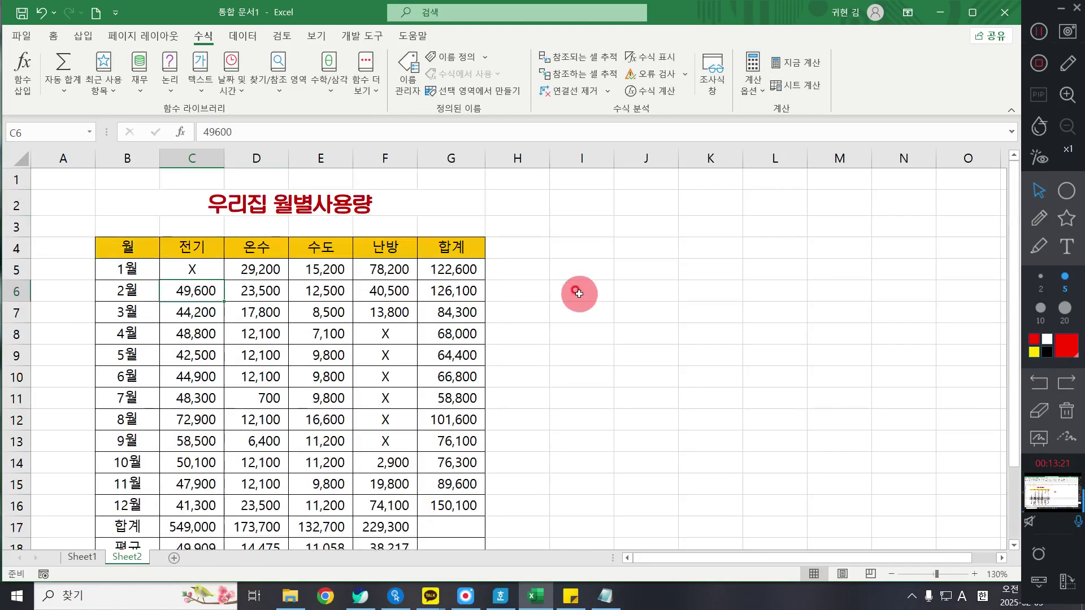
scroll(576, 292, down, 1)
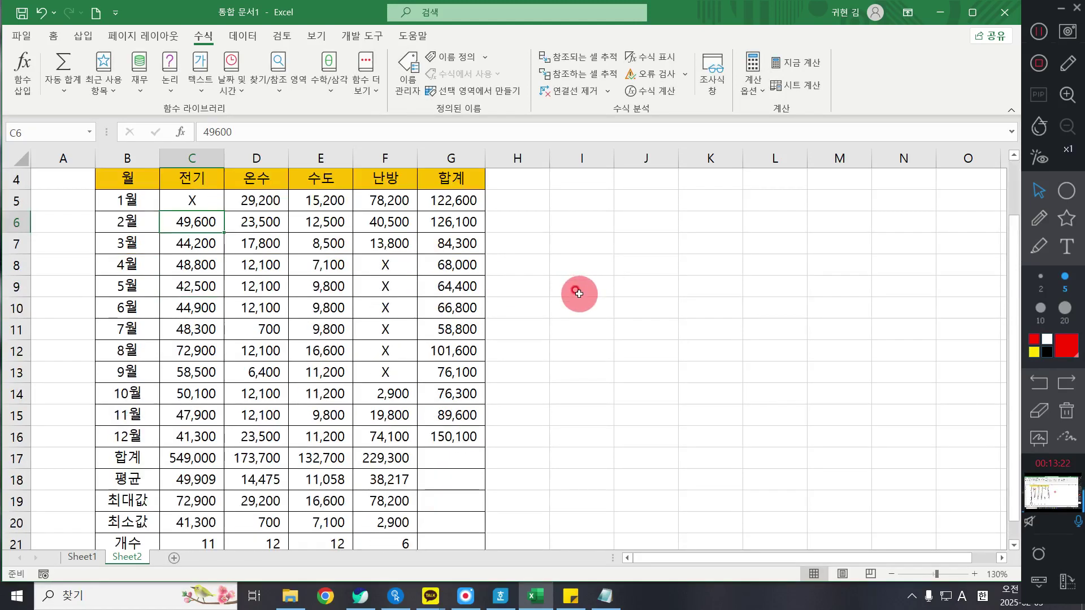
Collapse the ribbon to make room for all summary rows down to row 21.
double_click(205, 40)
click(620, 254)
scroll(620, 252, up, 1)
scroll(952, 187, down, 1)
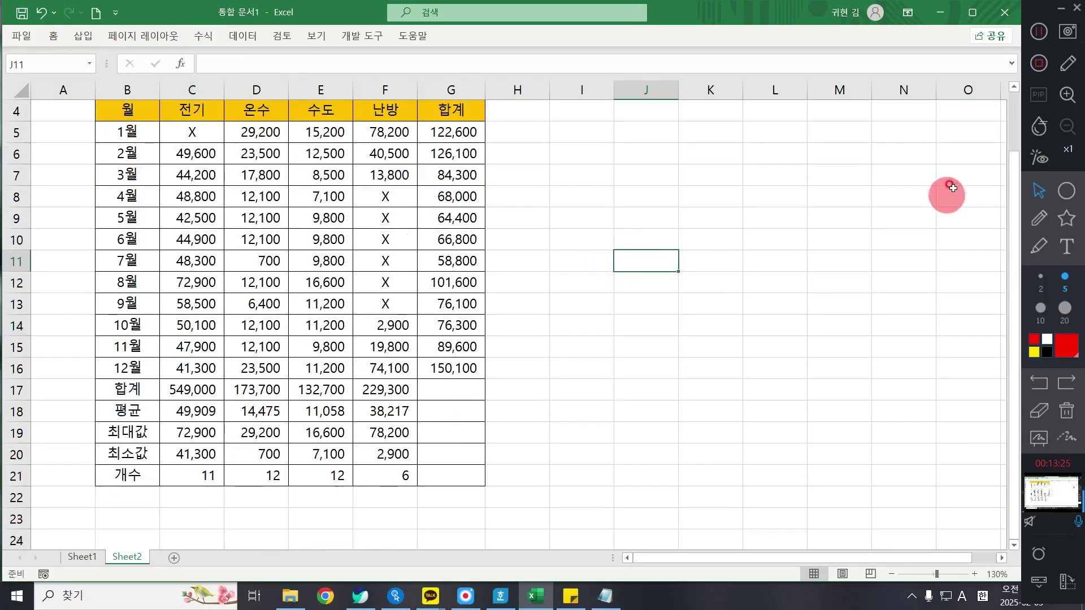
Review the COUNT, MAX, AVERAGE and SUM formulas in the 전기 column's summary rows and the X entry in C5.
click(201, 475)
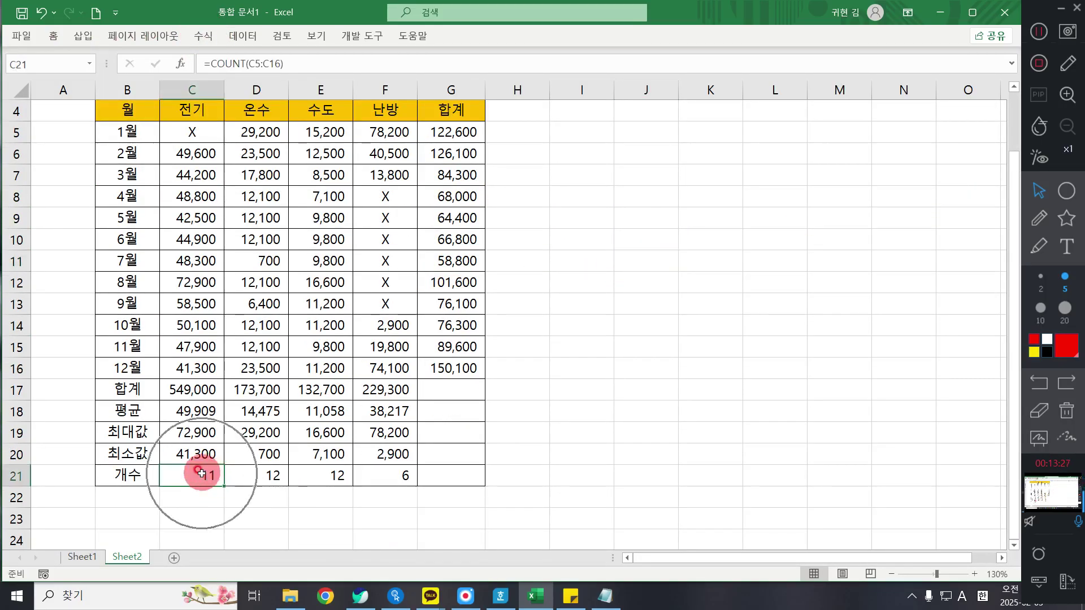
click(204, 432)
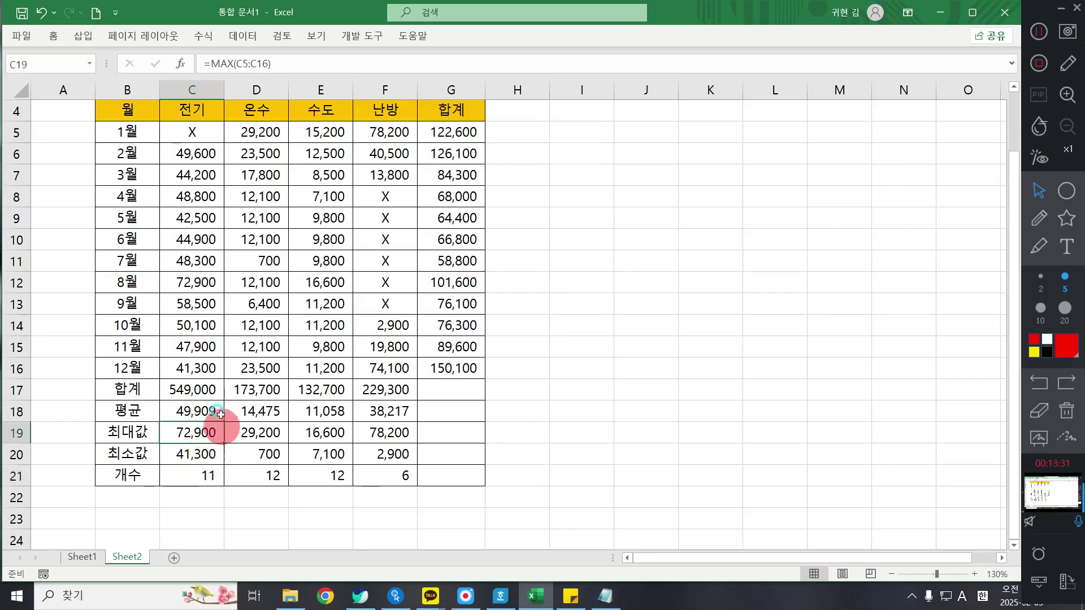
click(198, 412)
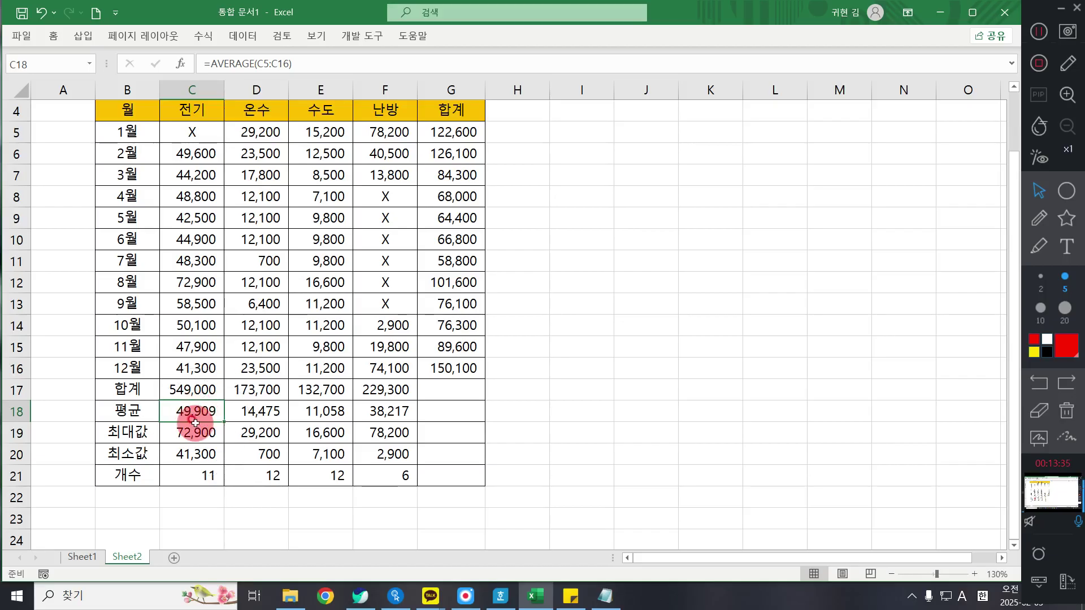
click(192, 389)
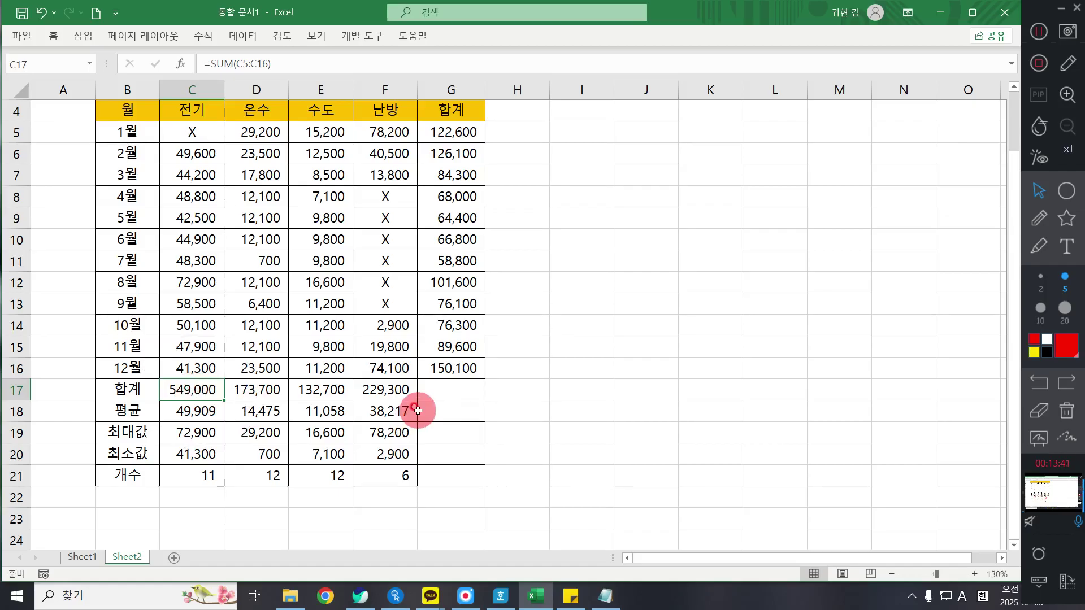
click(188, 132)
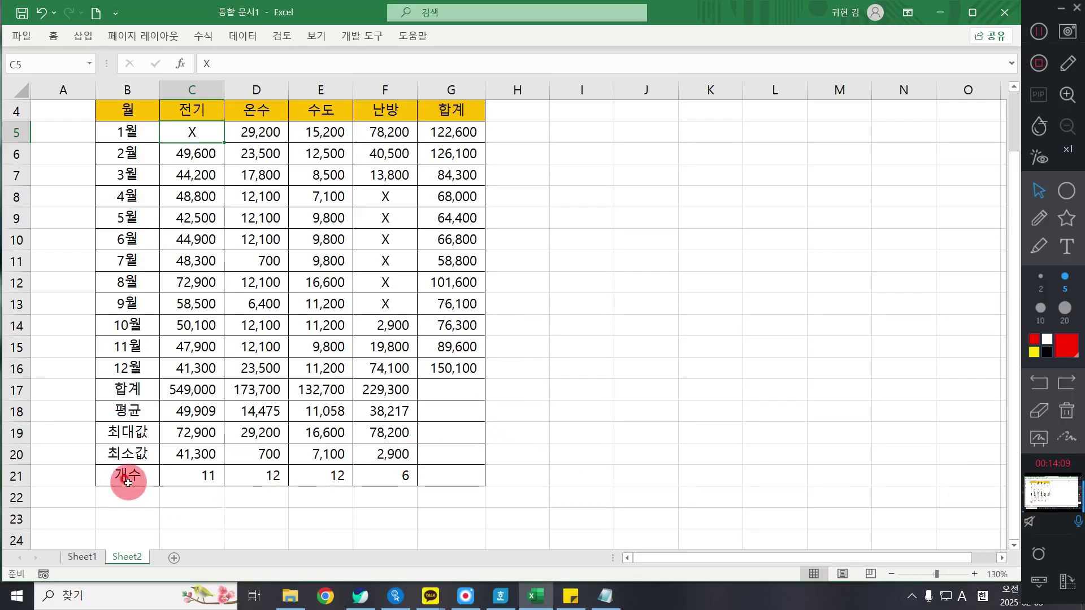
Add a new worksheet and enlarge its view to 160%.
click(177, 558)
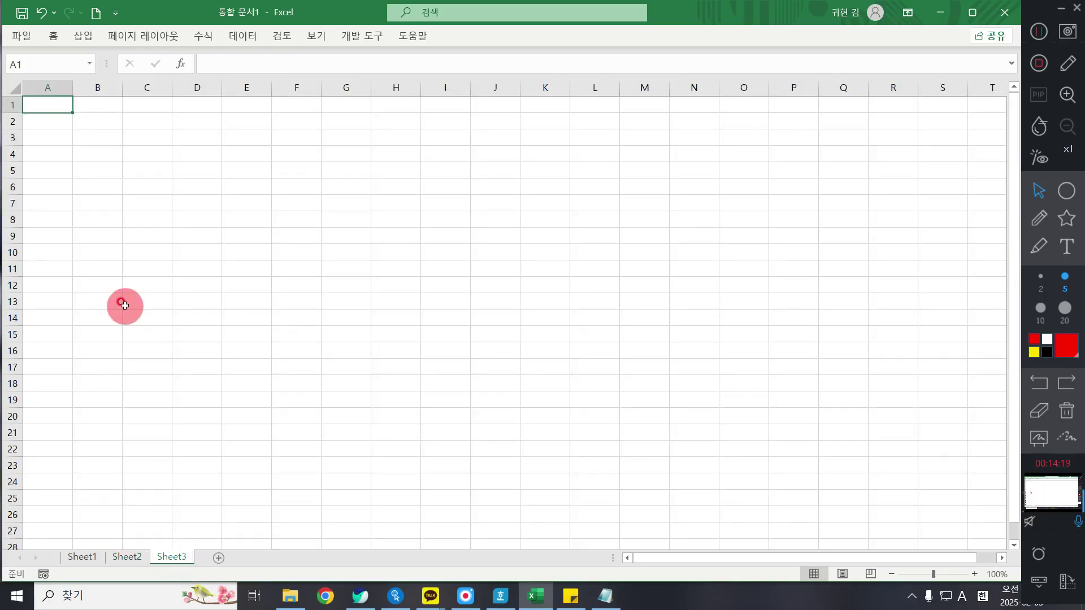
scroll(125, 305, up, 4)
Enter the title 보건소와 함께하는 당뇨 강좌 in B2 of the new sheet.
click(170, 149)
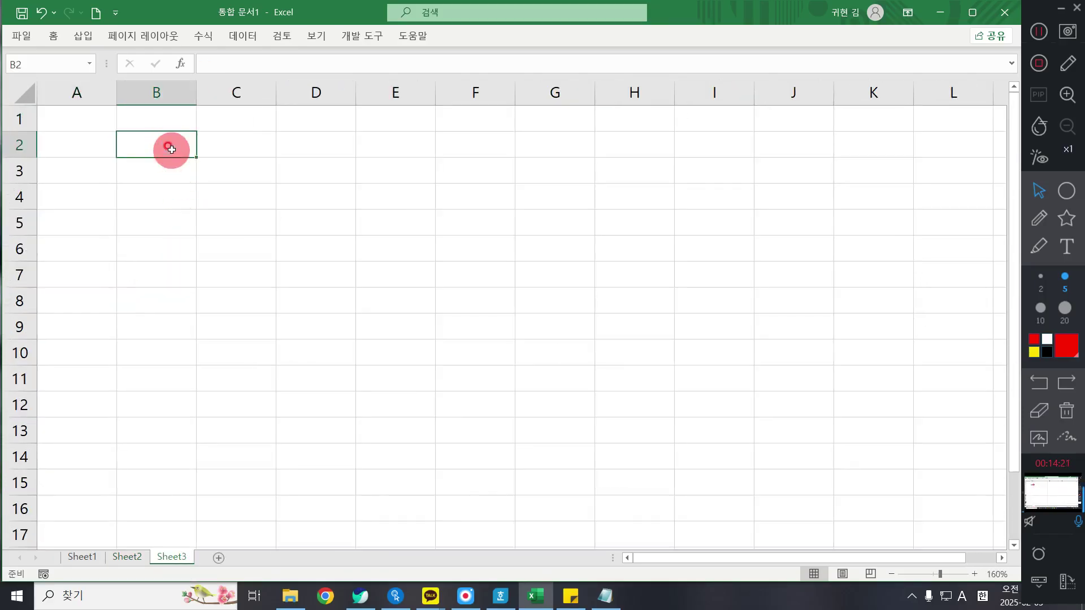
text(QHR)
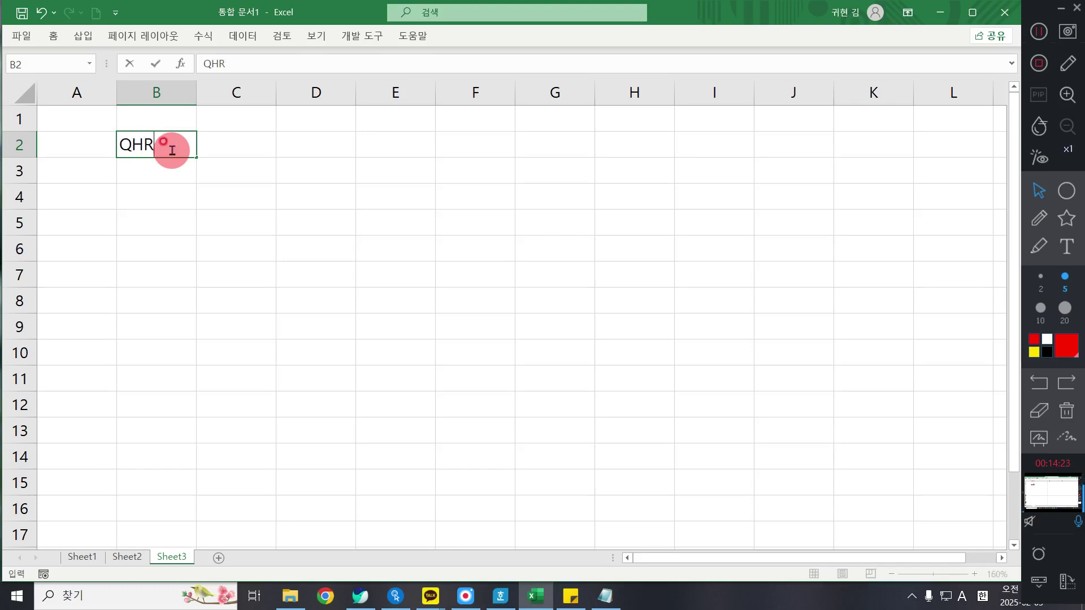
key(BackSpace)
key(BackSpace)
key(BackSpace)
key(Hangul)
text(보ㅓ건)
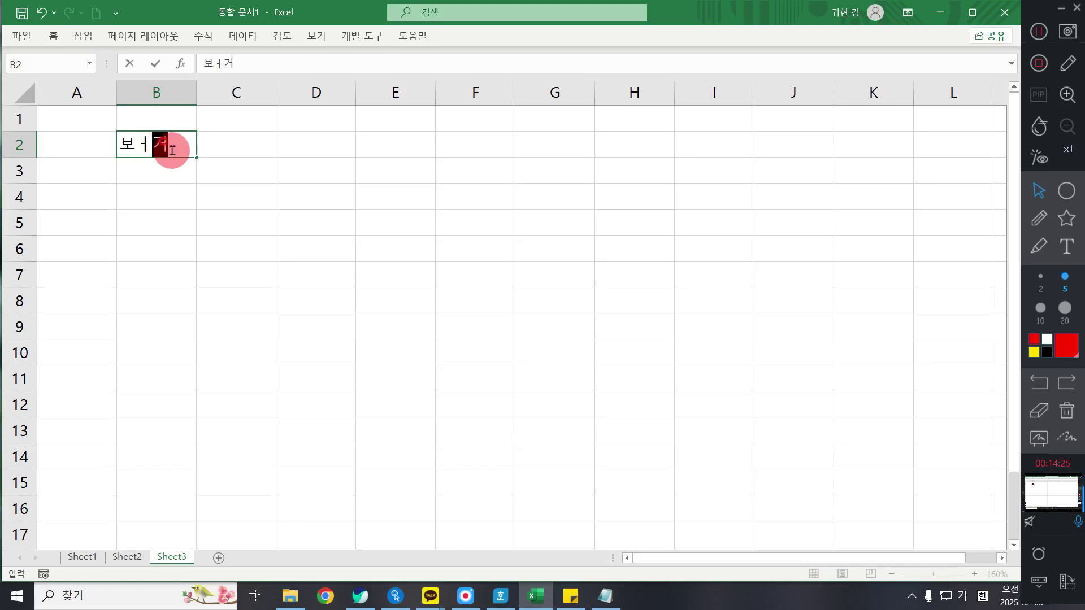
key(BackSpace)
key(BackSpace)
key(BackSpace)
text(보건소와 함께한는 당)
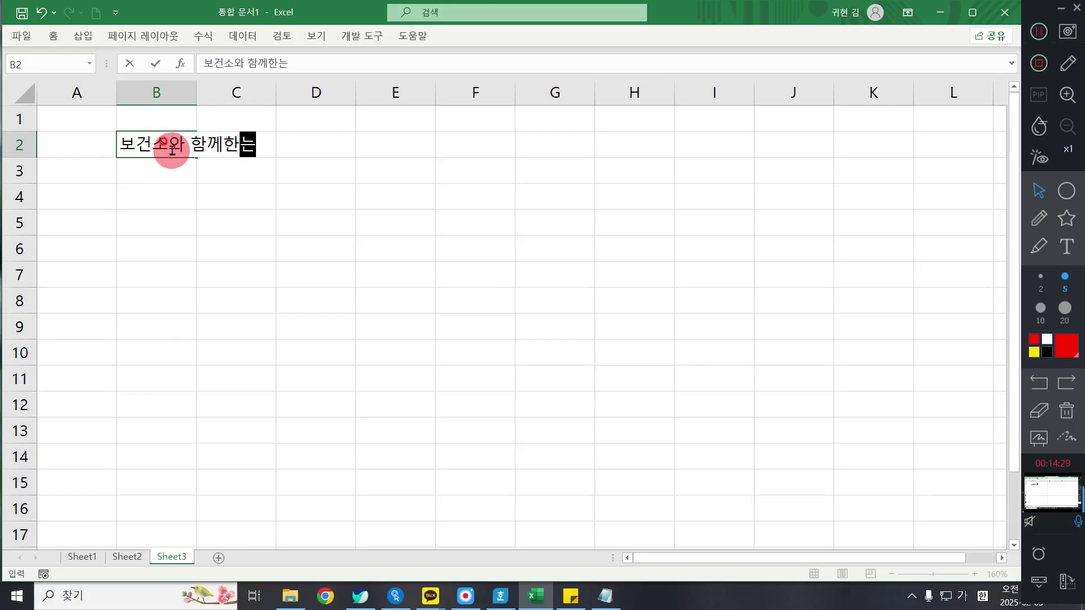
key(BackSpace)
key(BackSpace)
key(BackSpace)
key(BackSpace)
key(BackSpace)
key(BackSpace)
text(하는 ㄷ)
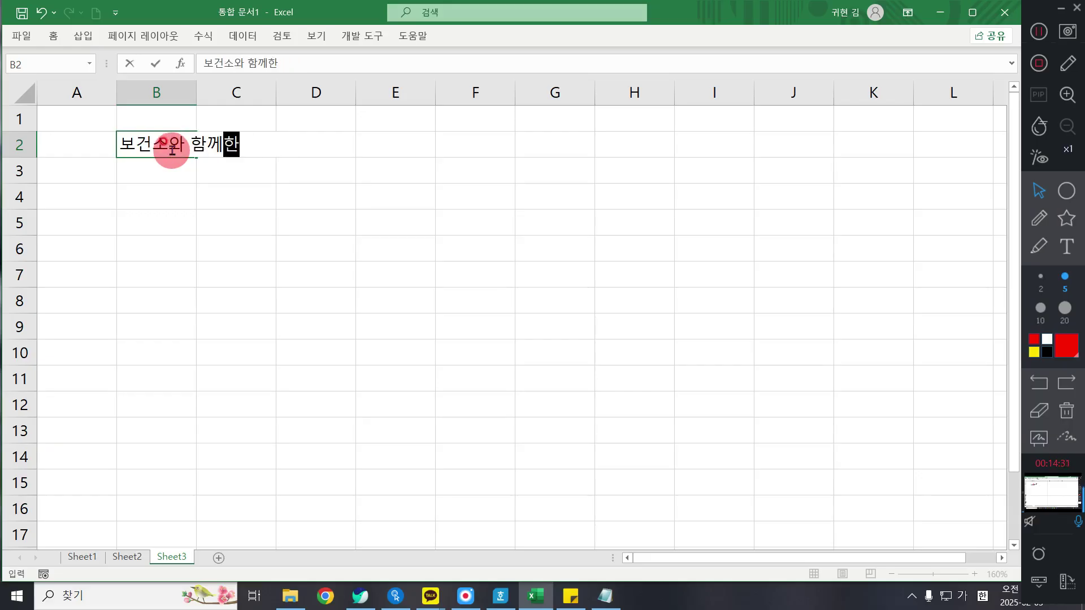
text(당뇨 강좌)
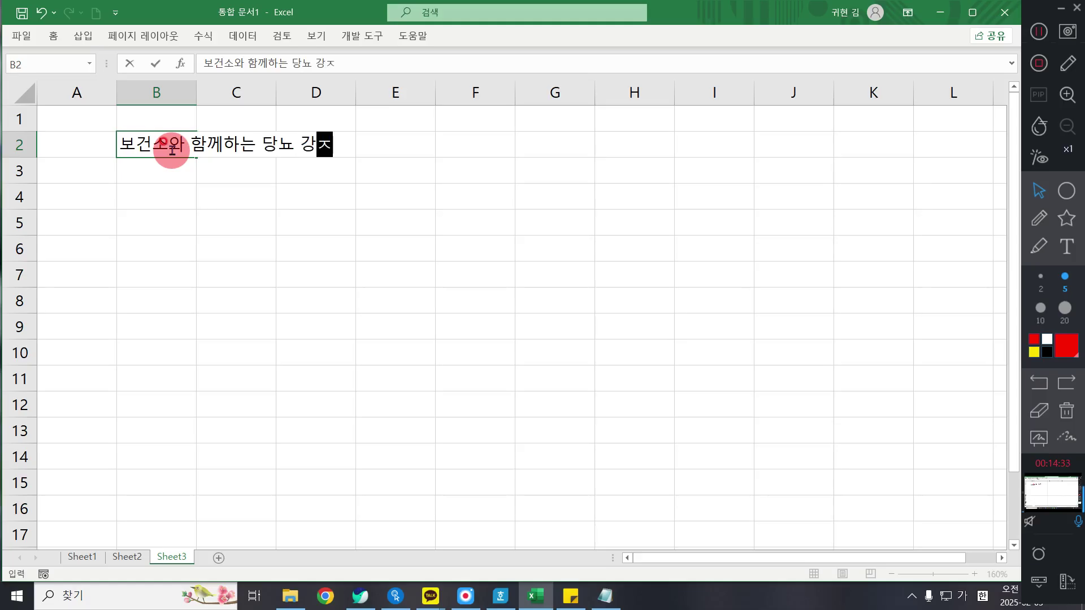
key(Return)
key(Return)
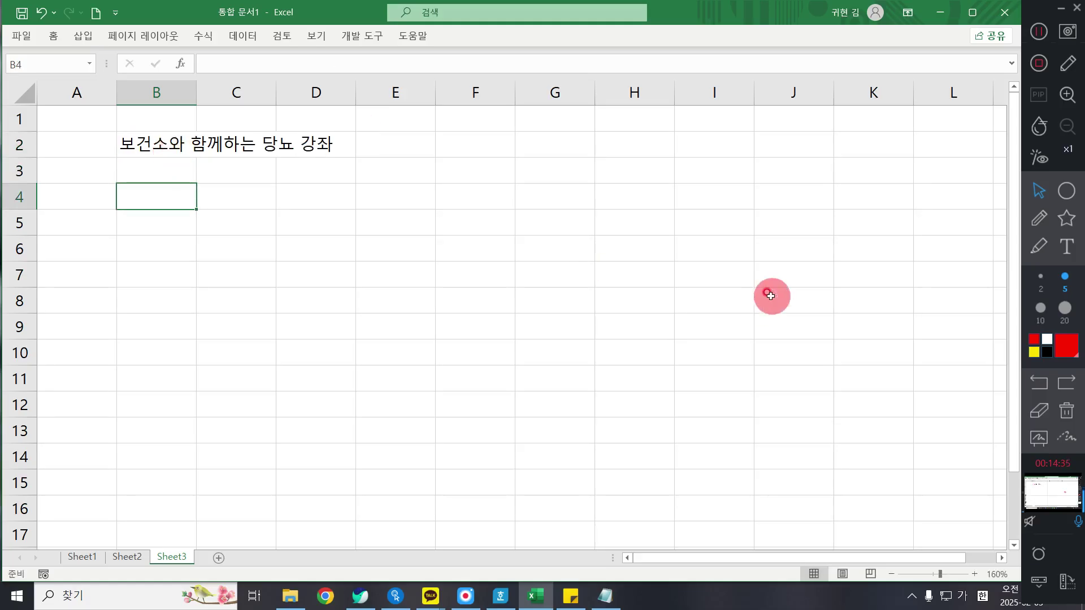
Enter the column headers 일자, 시간, 주제, 강사, 정원, 신청인원 and 수강료 in B4:H4.
text(일자)
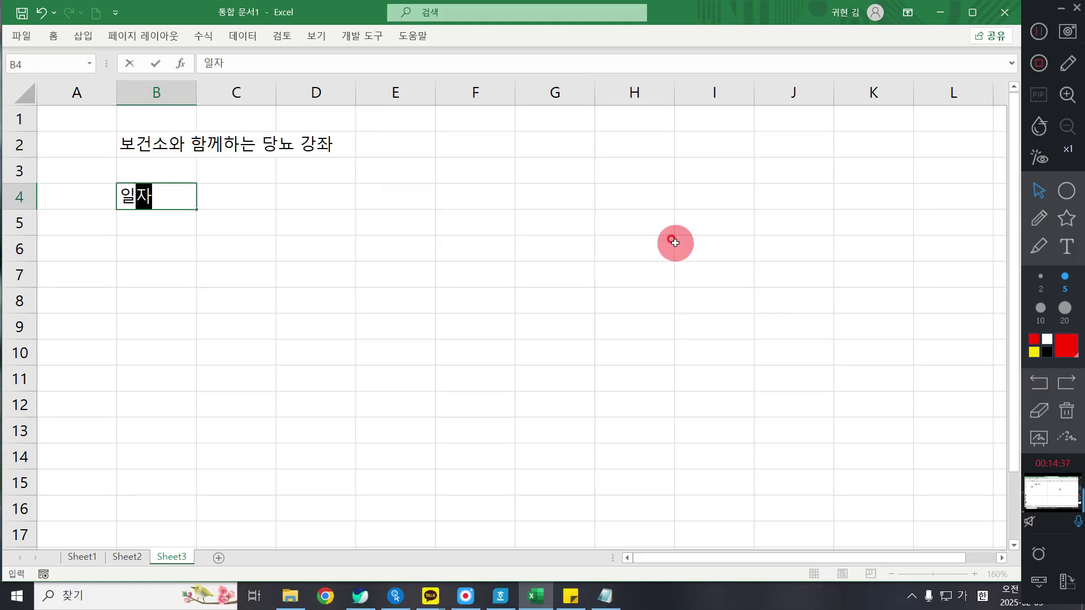
key(Tab)
text(시간)
key(Tab)
text(주제)
key(Tab)
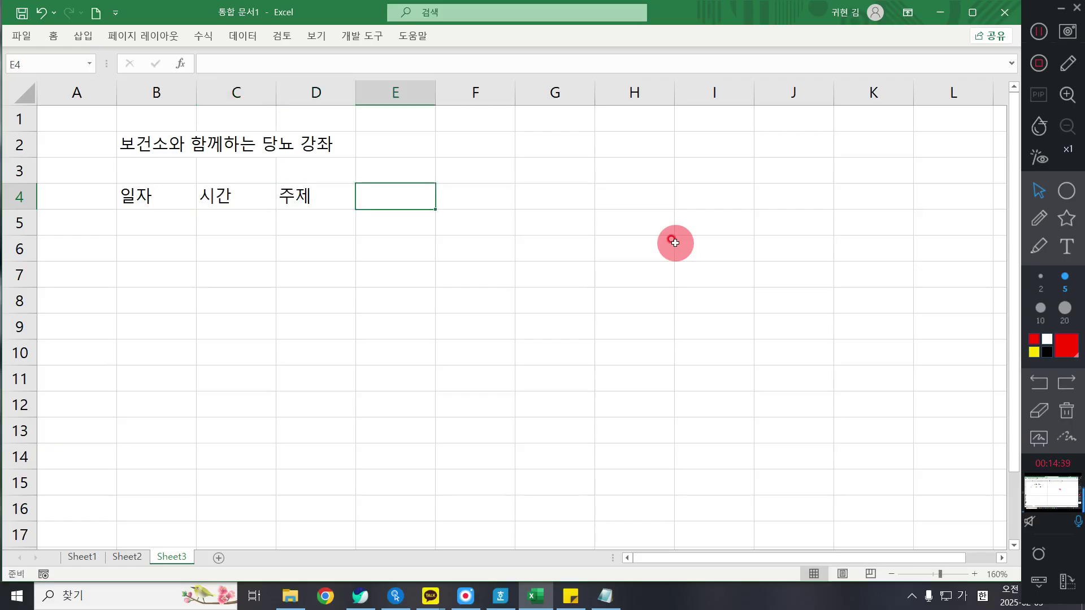
text(강사)
key(Tab)
text(정ㅇ원)
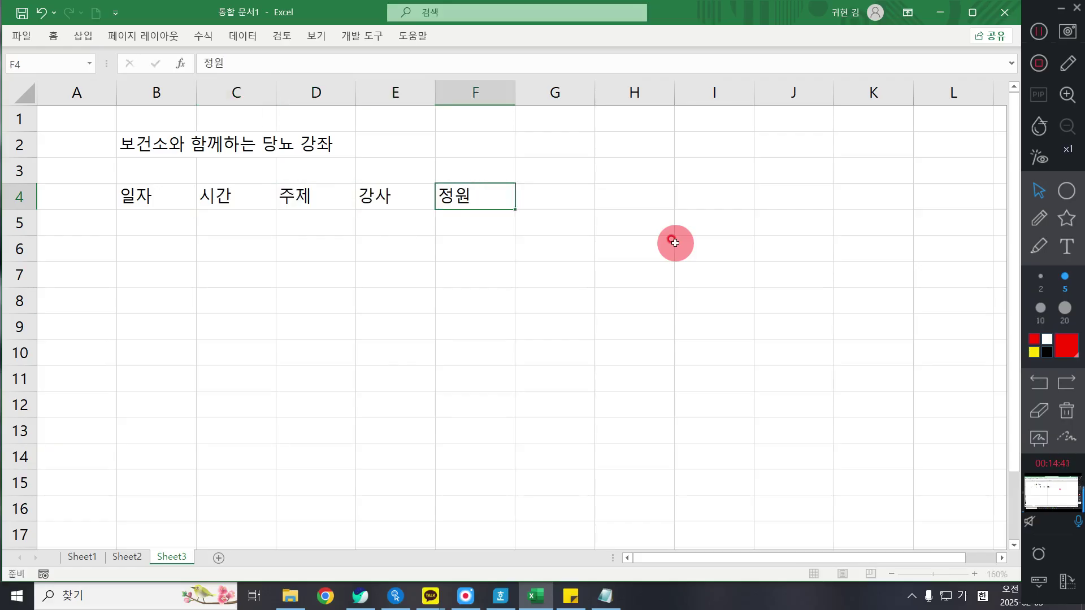
key(Tab)
text(신청인원)
key(Tab)
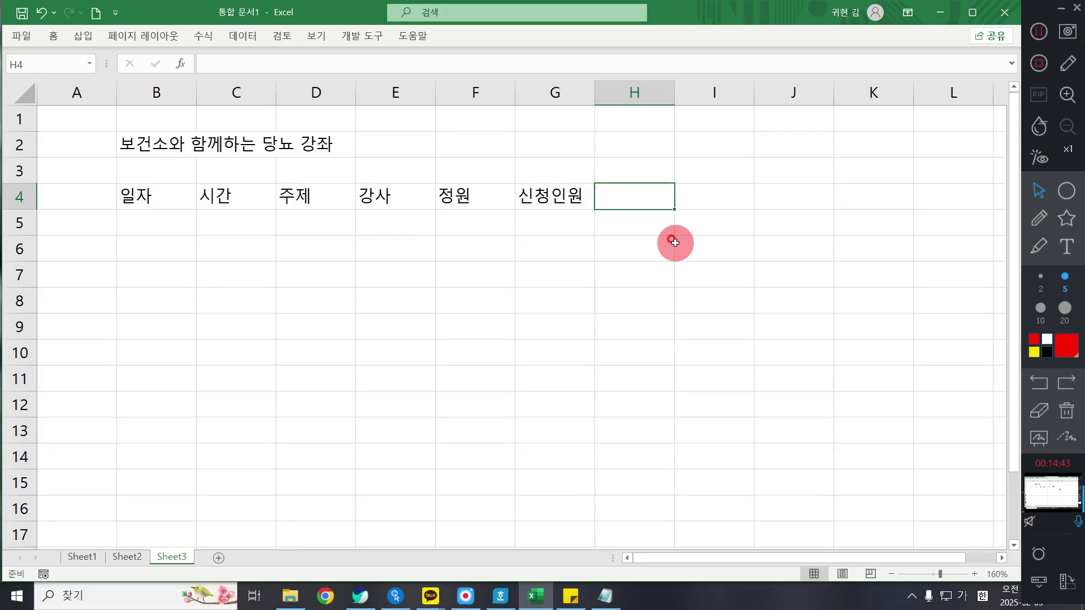
text(수강료)
key(Return)
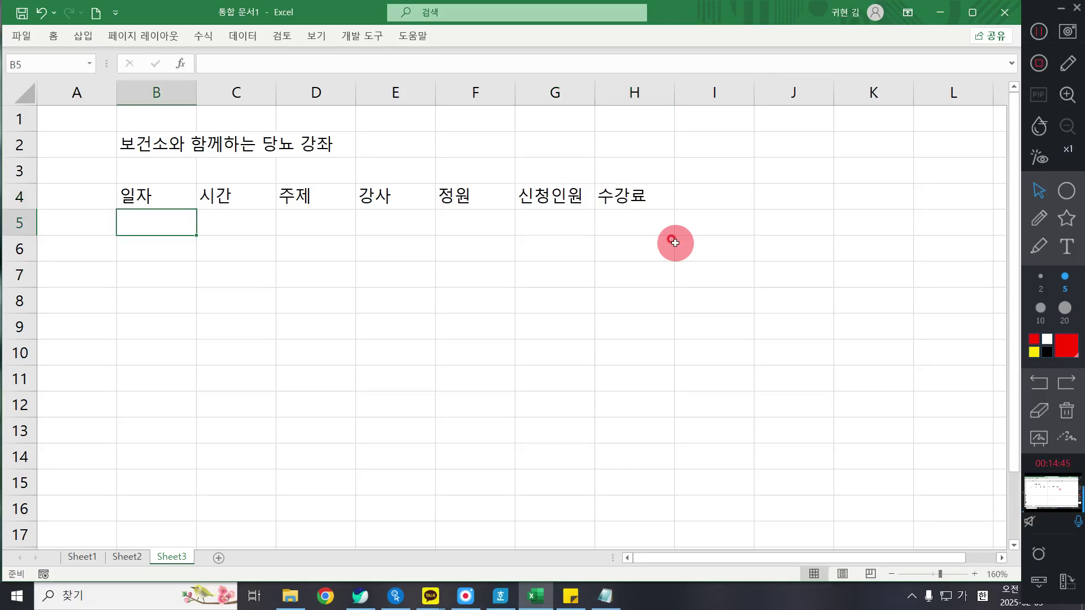
Enter the date 12/01 in B5 under 일자.
text(12/01)
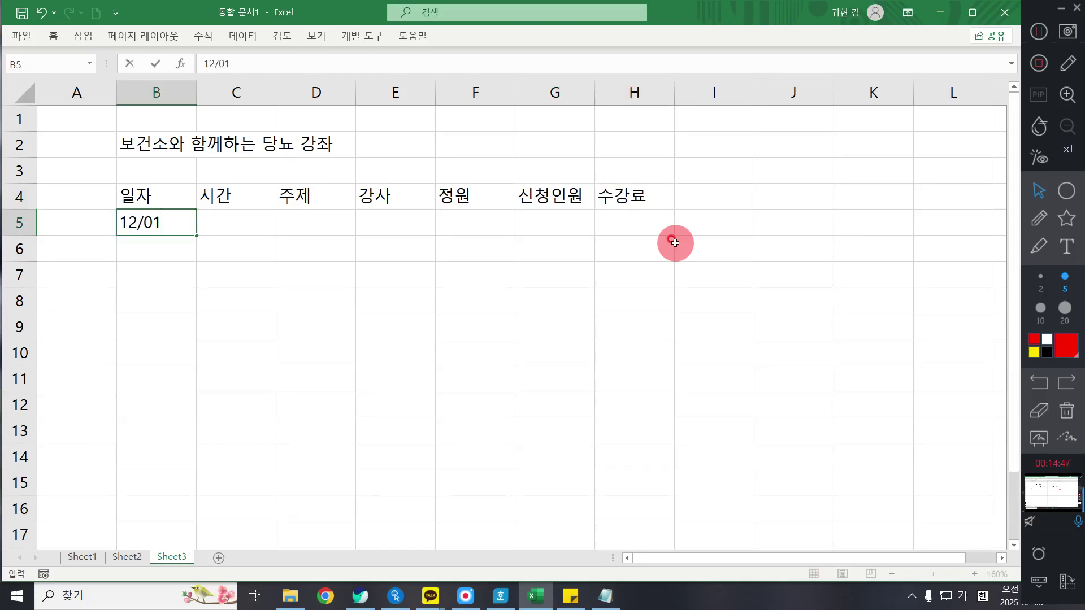
key(Return)
key(Up)
key(Right)
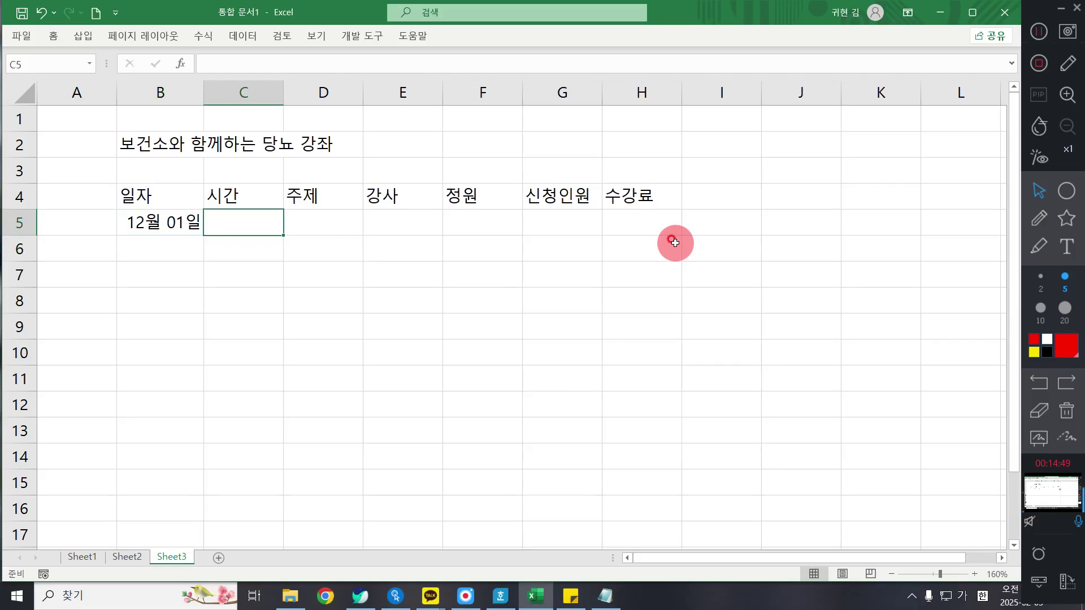
Enter the time range 10:00~12:00 in C5 and autofit the width of column C.
text(10:0)
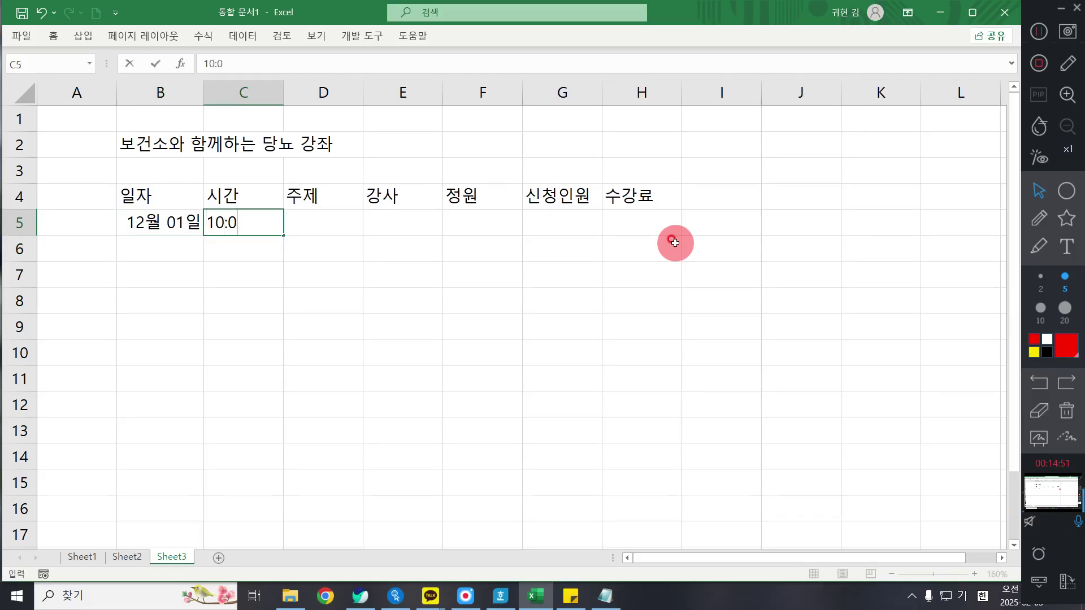
text(0~12:00)
key(Return)
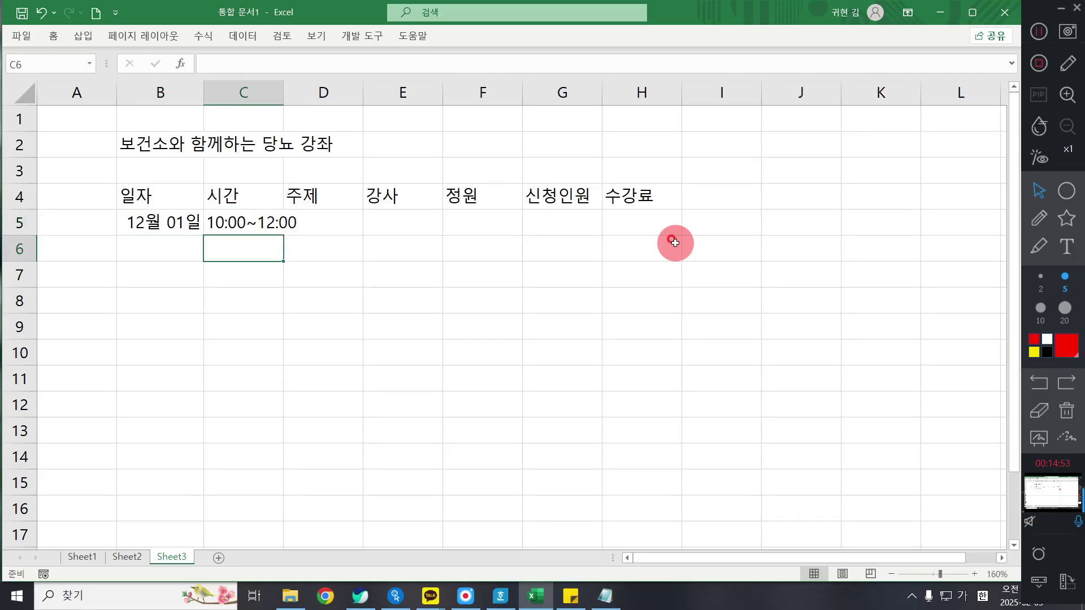
key(Up)
key(Right)
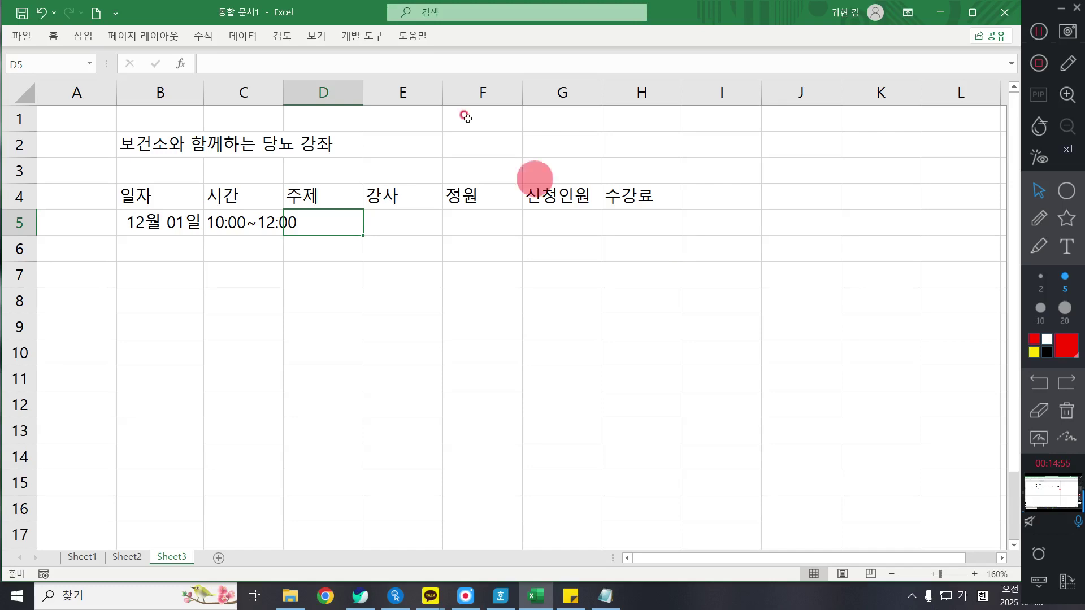
double_click(284, 95)
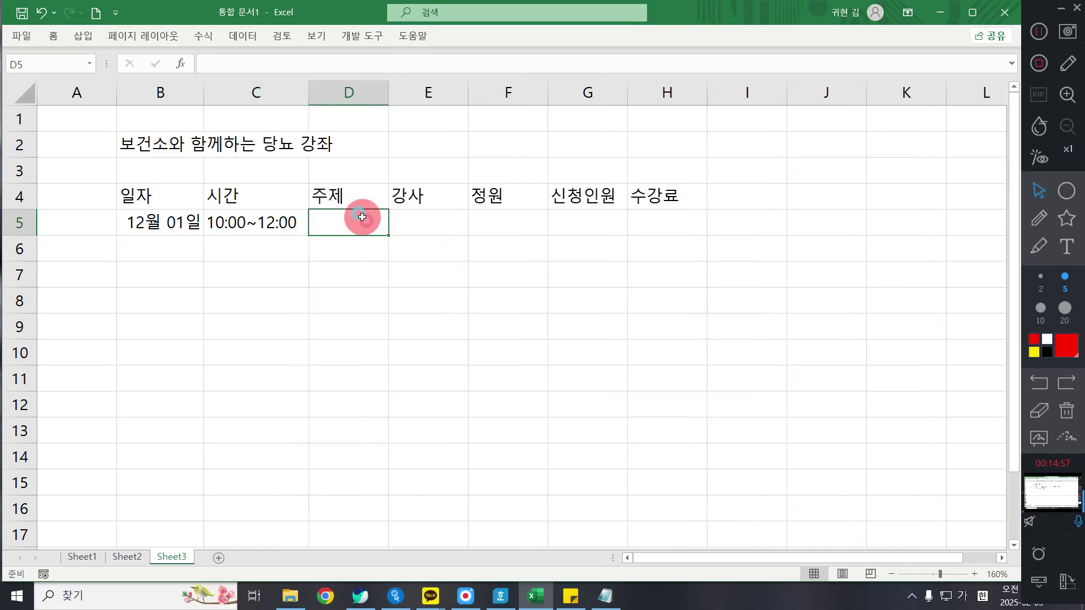
Enter the topic 당뇨병은 어떤 병인가요? in D5 and autofit the width of column D.
text(당뇨병은 어)
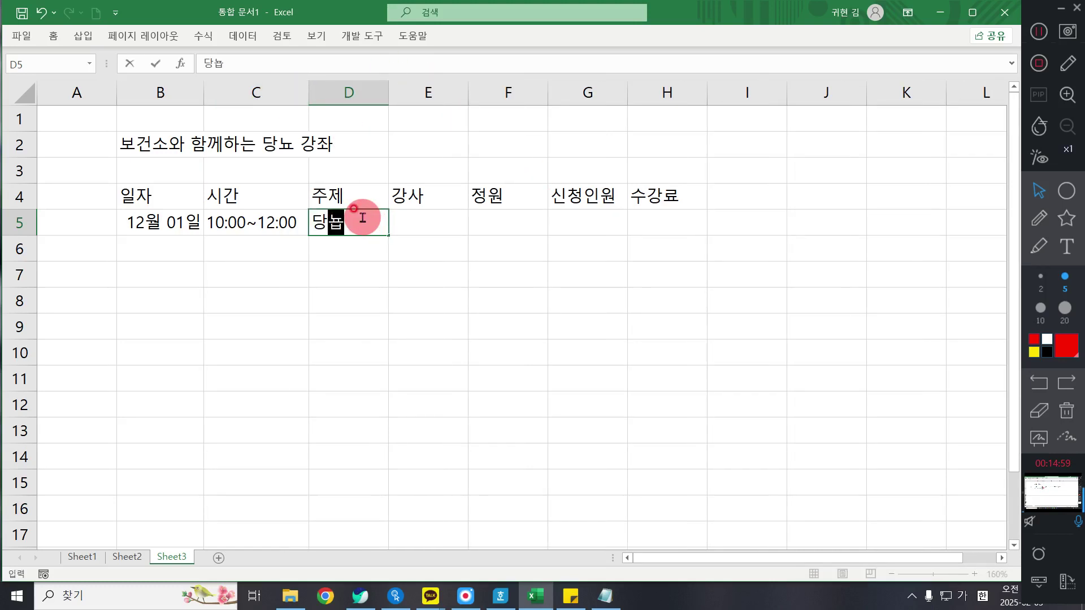
text(떤 병인가요)
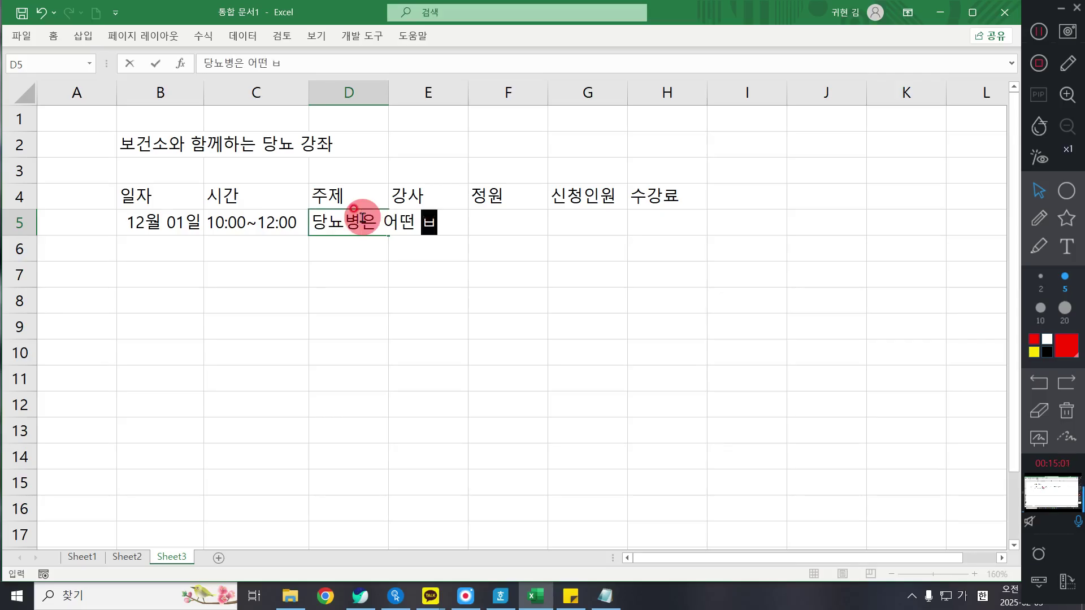
text(??)
key(Return)
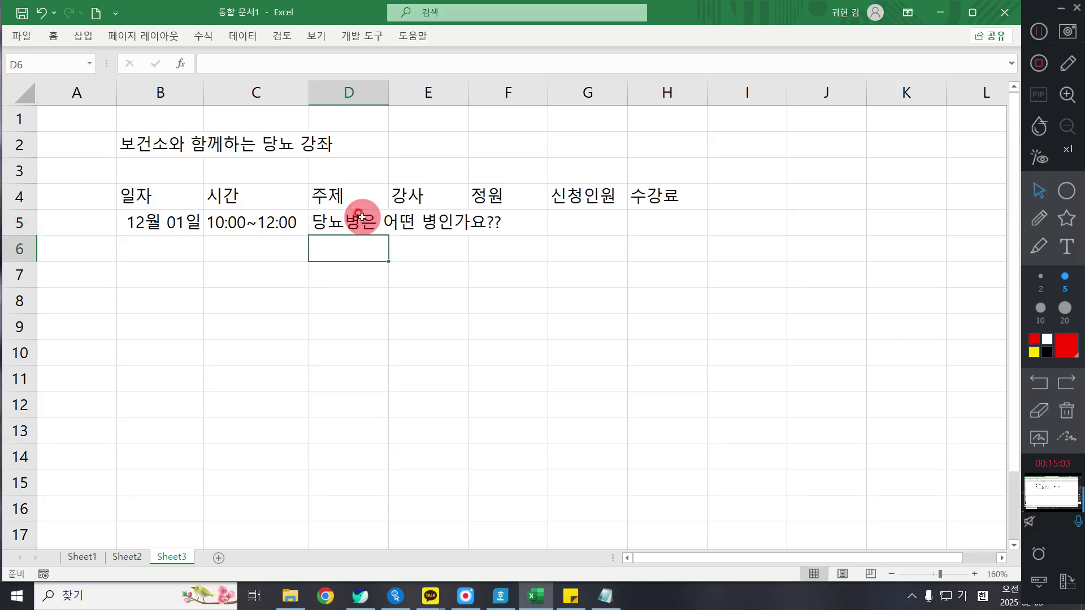
double_click(388, 92)
double_click(500, 222)
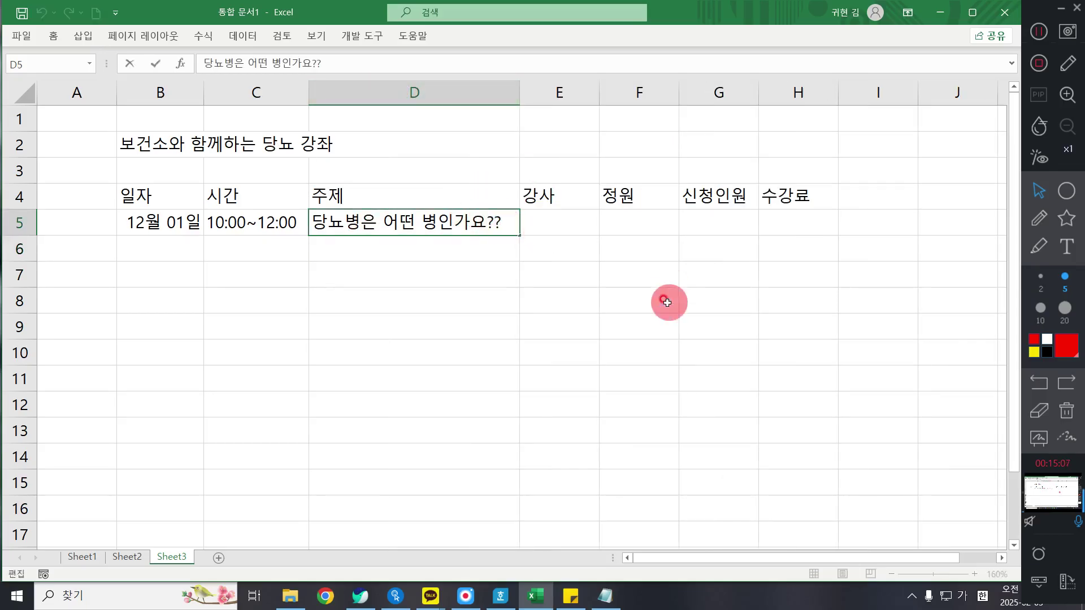
key(BackSpace)
key(Return)
key(Right)
key(Up)
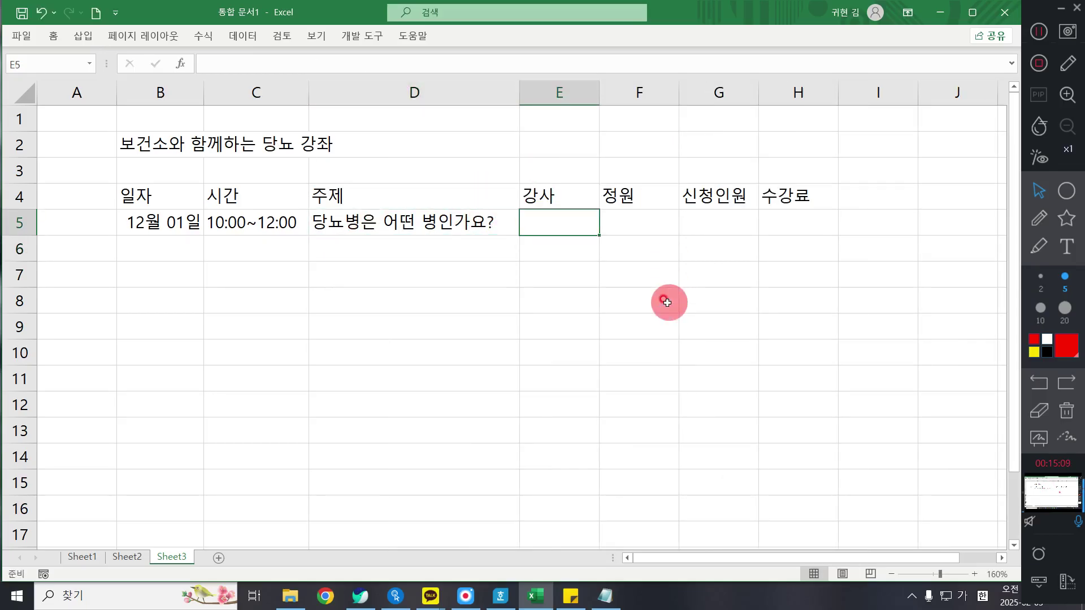
Fill row 5 with the instructor's name in E5, the 정원 value 20 and the 신청인원 value 23.
text(박보람)
key(Tab)
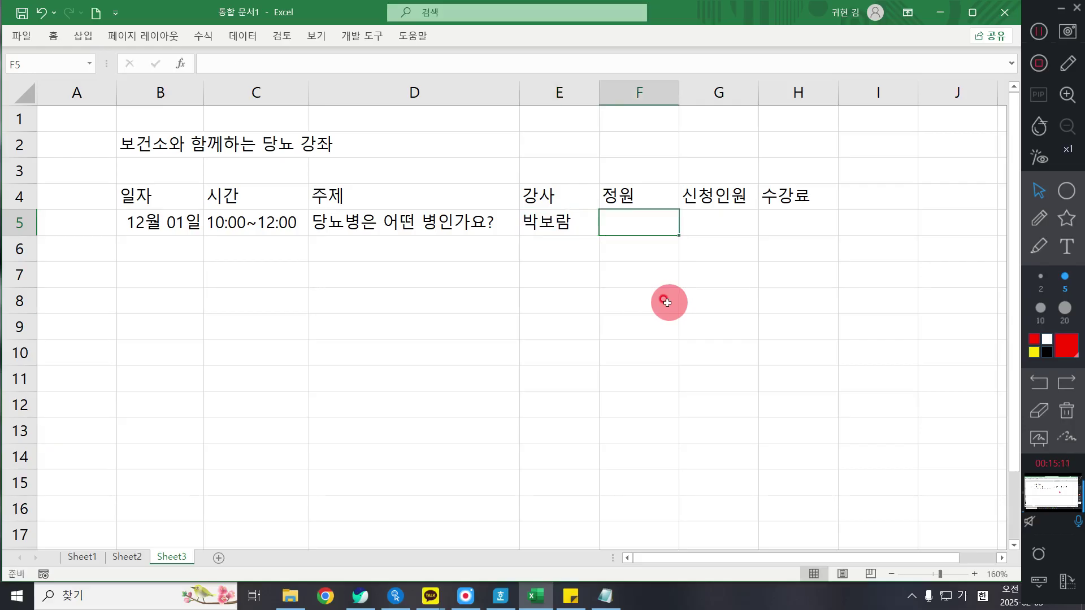
text(20)
key(Tab)
text(23)
key(Return)
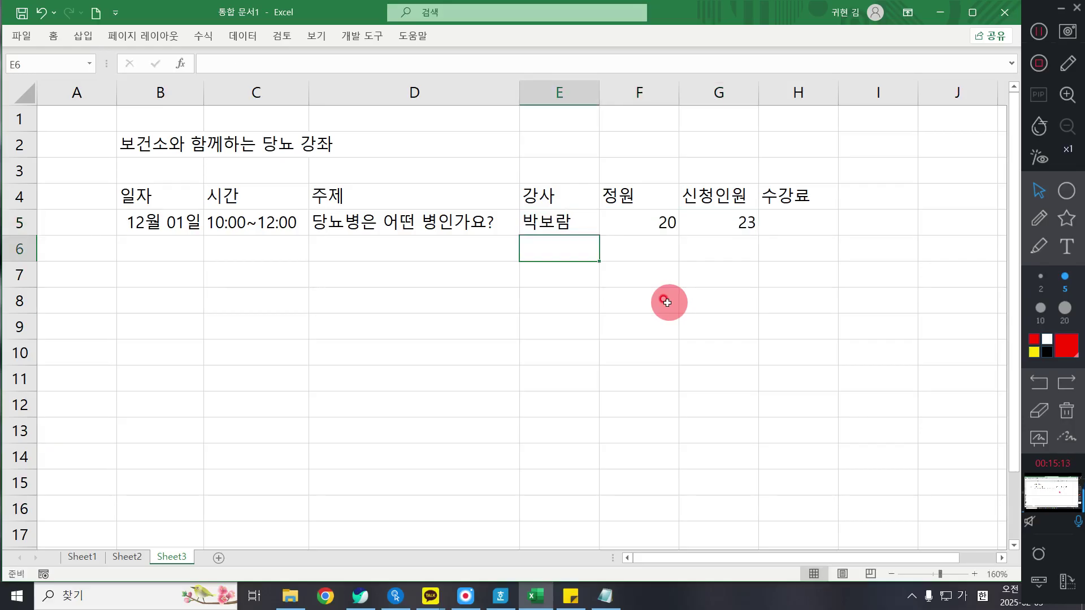
Enter 무료 in H5 under 수강료.
key(Right)
key(Up)
key(Right)
key(Right)
text(무료)
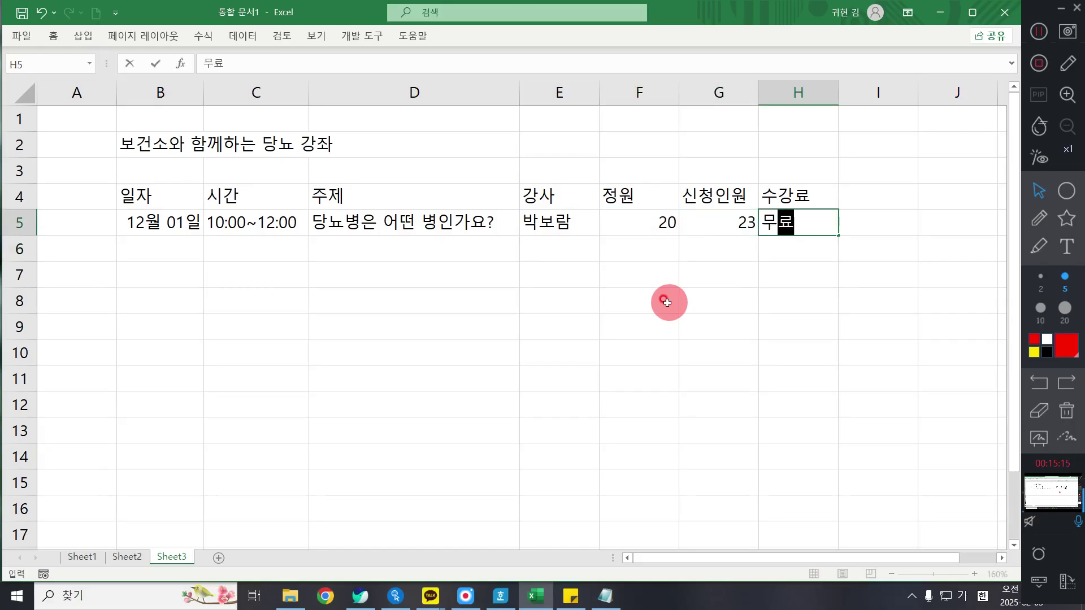
key(Return)
key(Left)
key(Left)
key(Left)
key(Left)
key(Left)
key(Left)
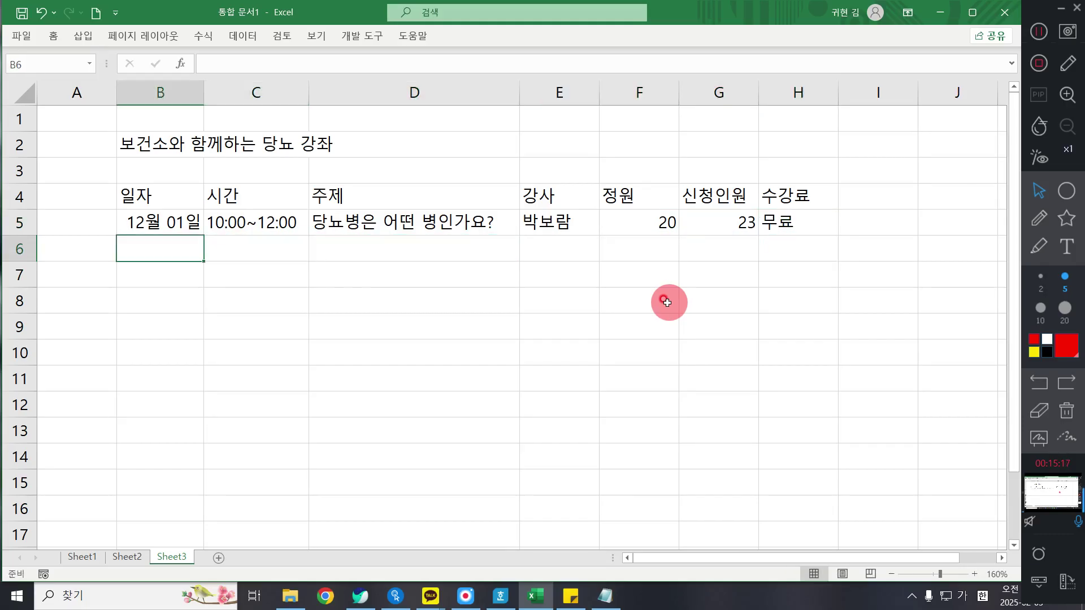
text(12월)
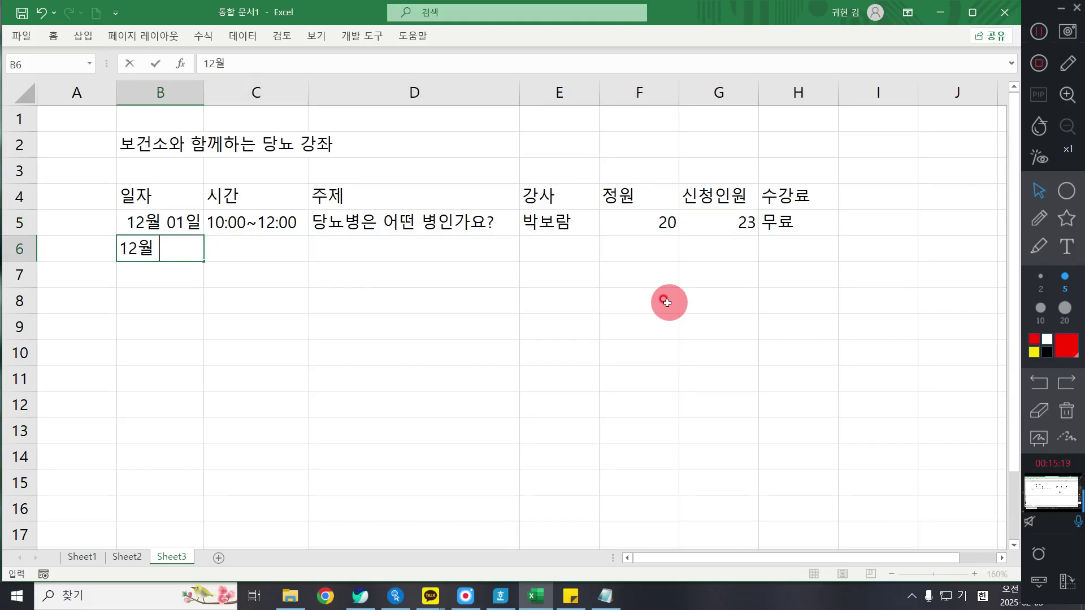
key(BackSpace)
key(Escape)
Copy the time range in C5 to C6 and C7.
key(Right)
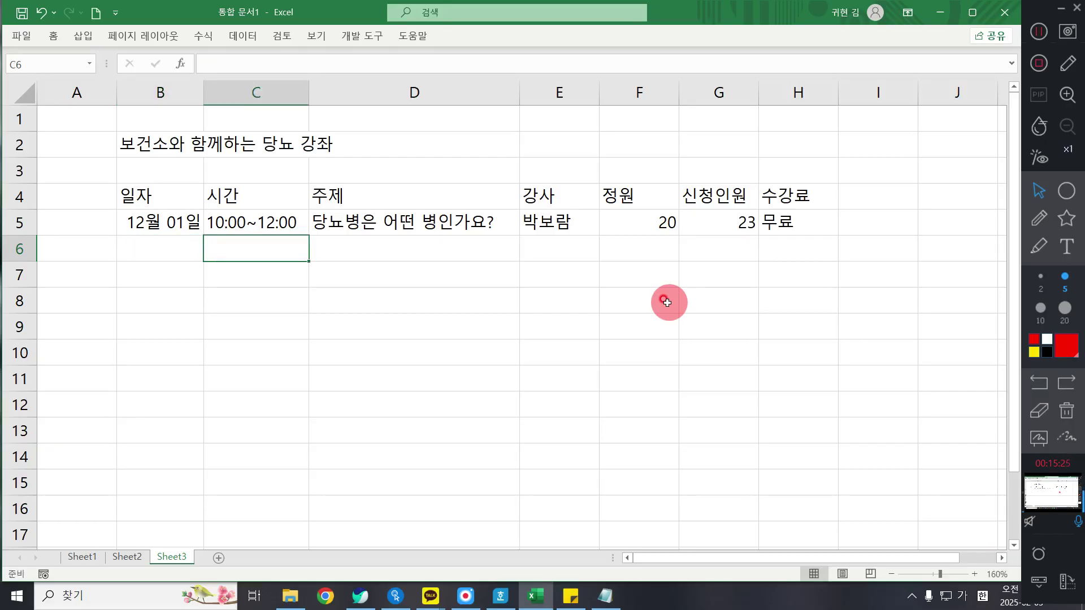
key(Up)
key(ctrl+c)
key(Down)
key(ctrl+v)
key(Down)
key(ctrl+v)
Enter the time range 14:00~16:00 in C8.
key(Down)
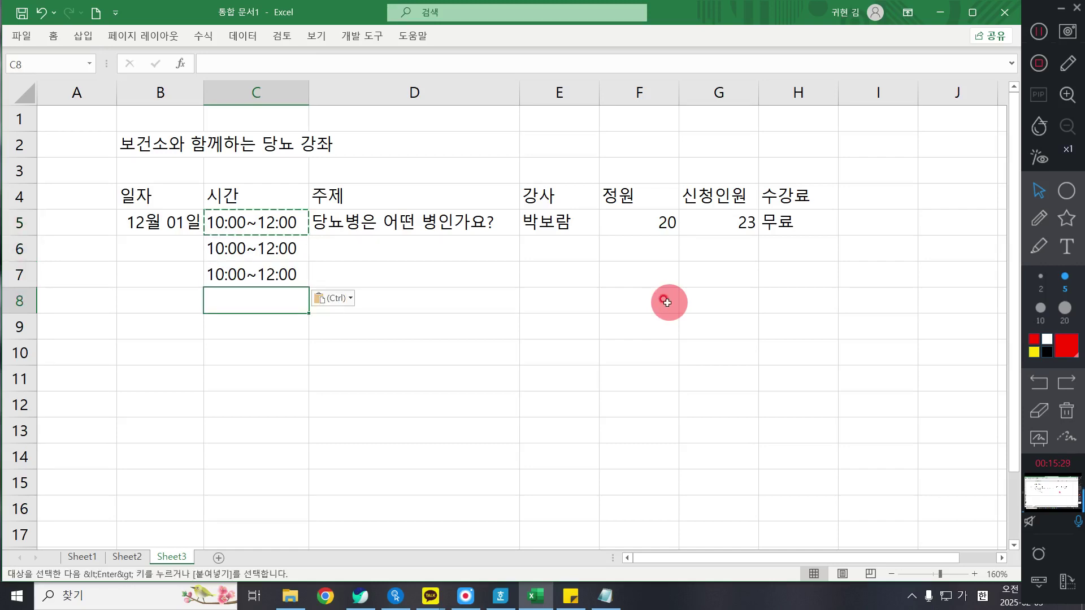
text(14:001)
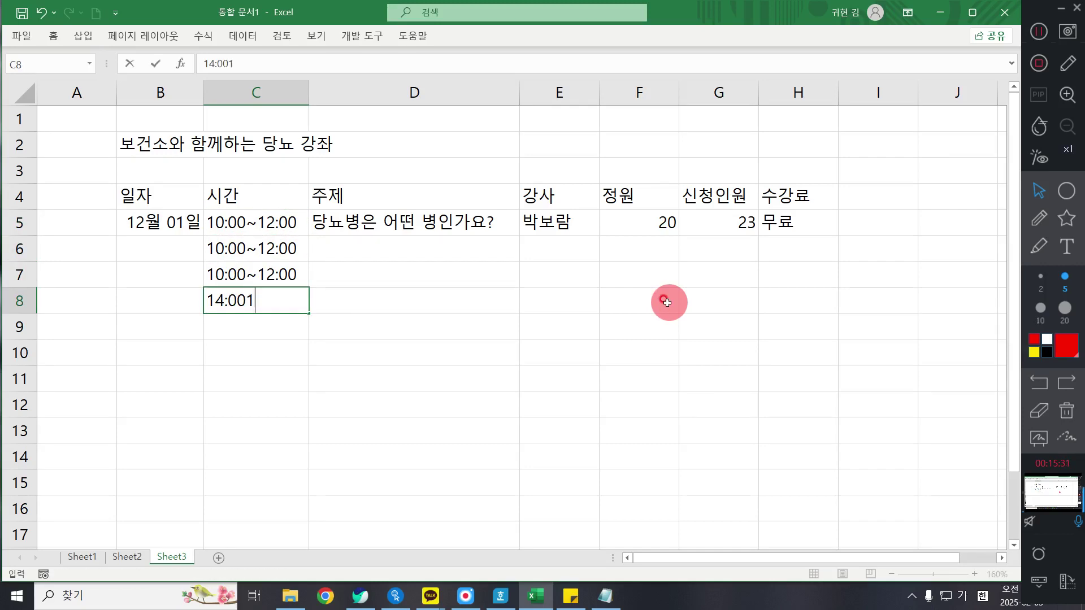
text(6:00)
key(Return)
key(Up)
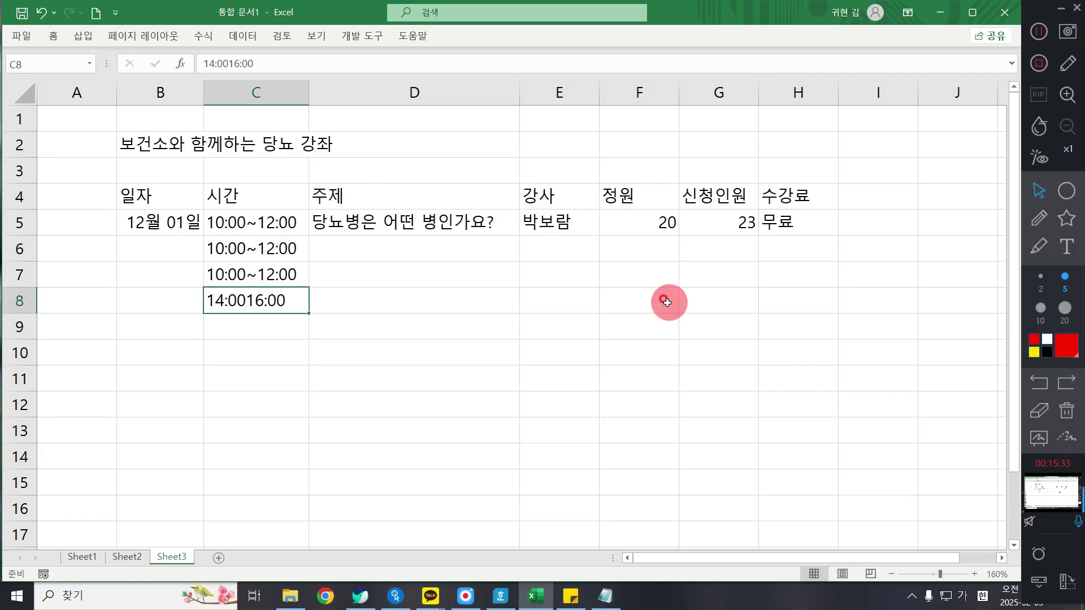
key(F2)
key(Left)
key(Left)
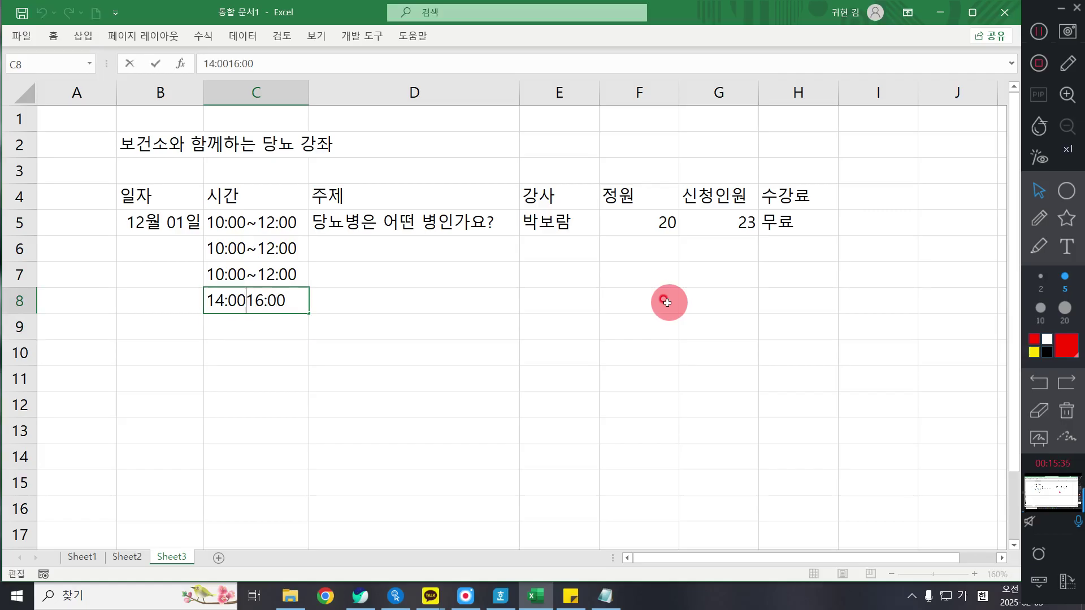
text(~)
key(Return)
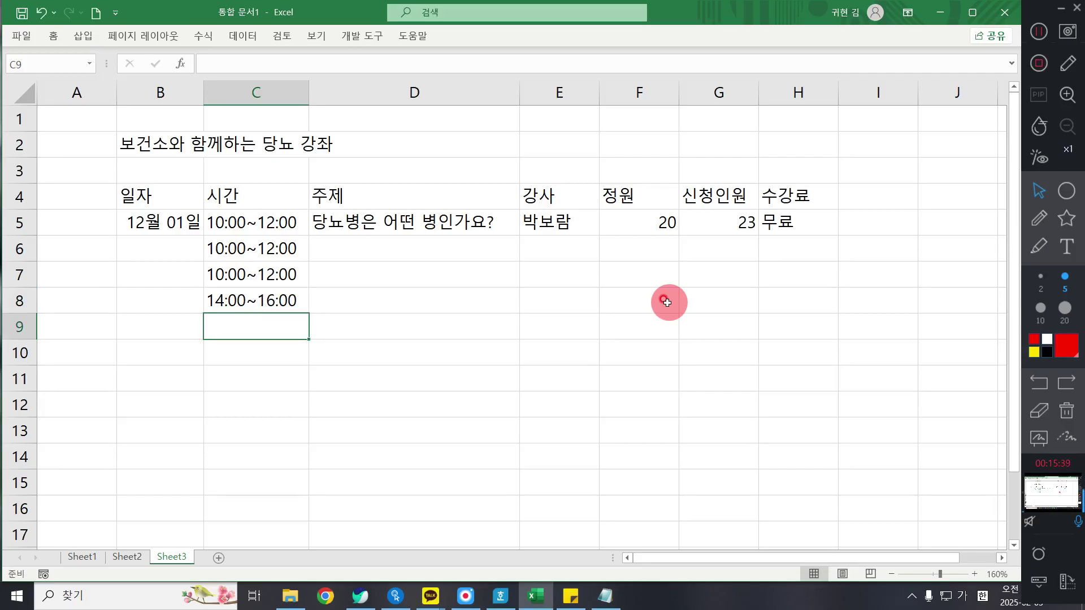
Enter the time range 10:00~12:00 in C9 and copy it to C10 and C11.
text(10:00~)
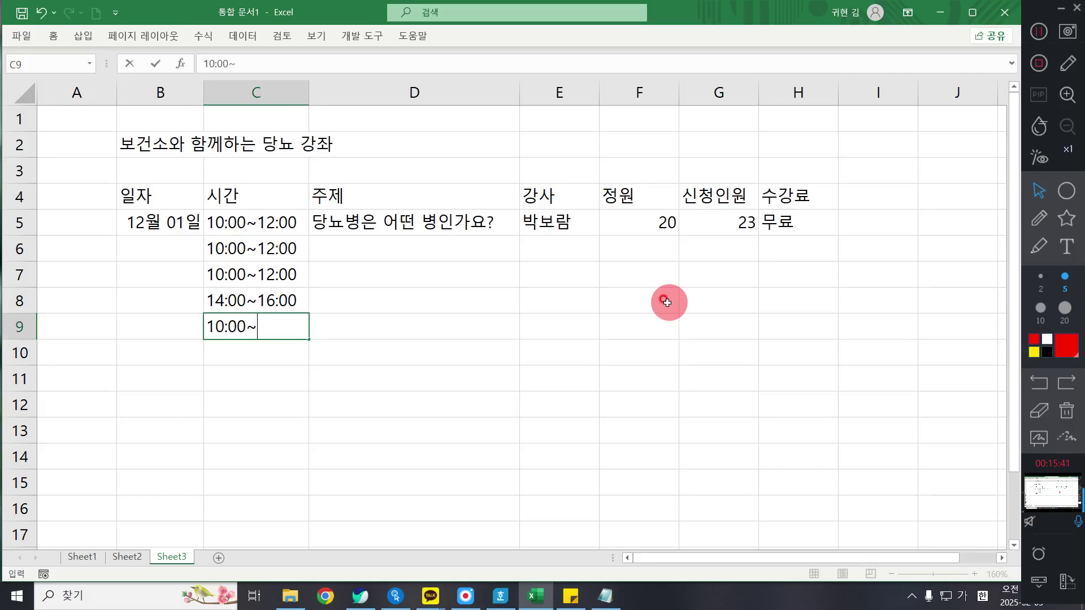
text(12:00)
key(Return)
key(Up)
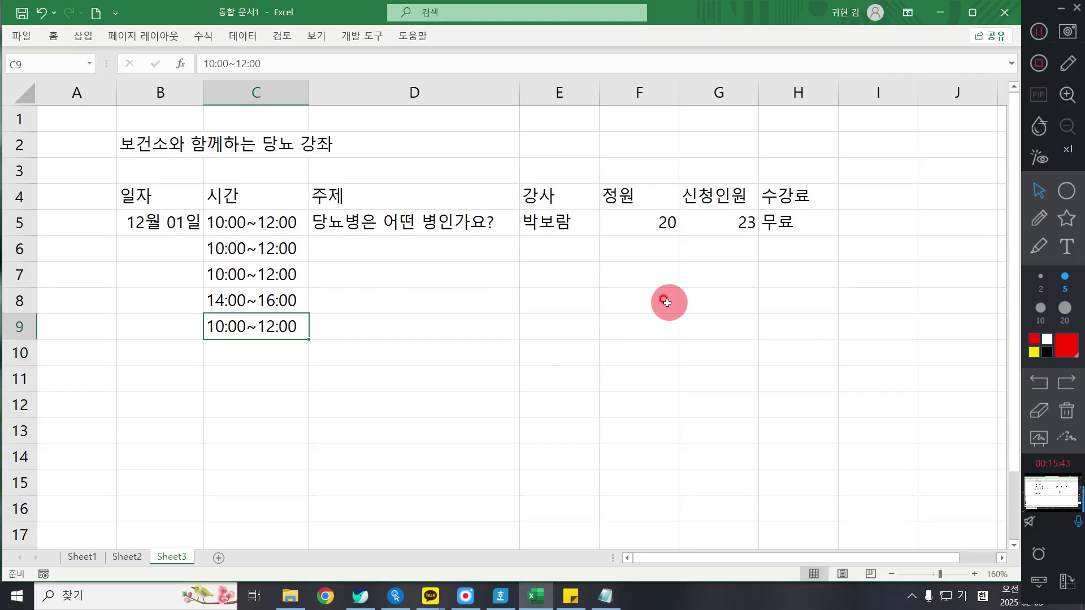
key(ctrl+c)
key(Down)
key(ctrl+v)
key(Down)
key(ctrl+v)
Enter the topic 올바른 당뇨 약 복용법 in D6.
key(Right)
key(Up)
key(Up)
key(Up)
key(Up)
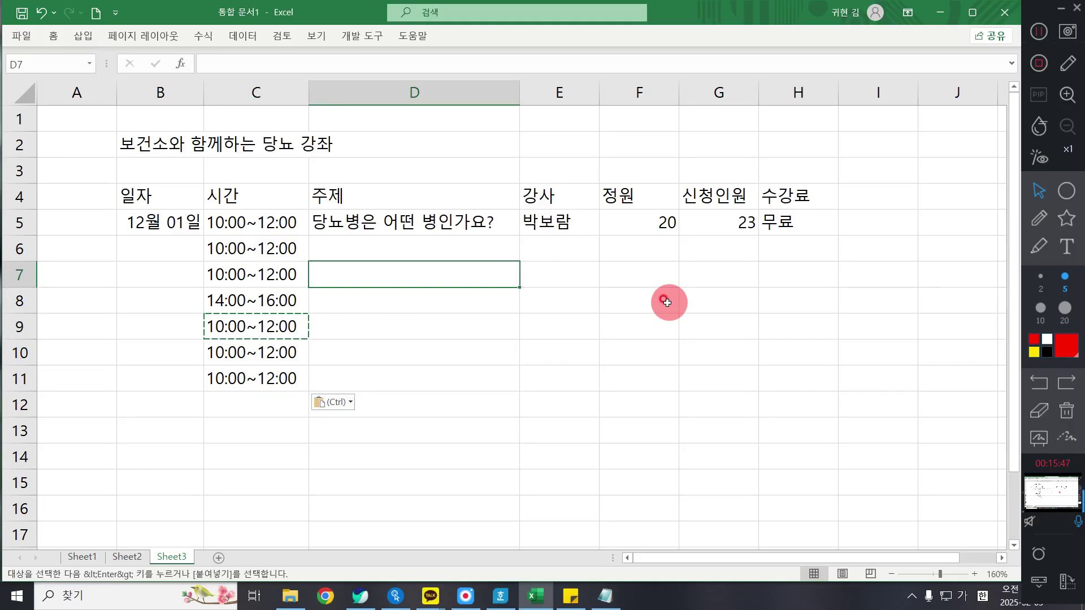
key(Up)
text(올발)
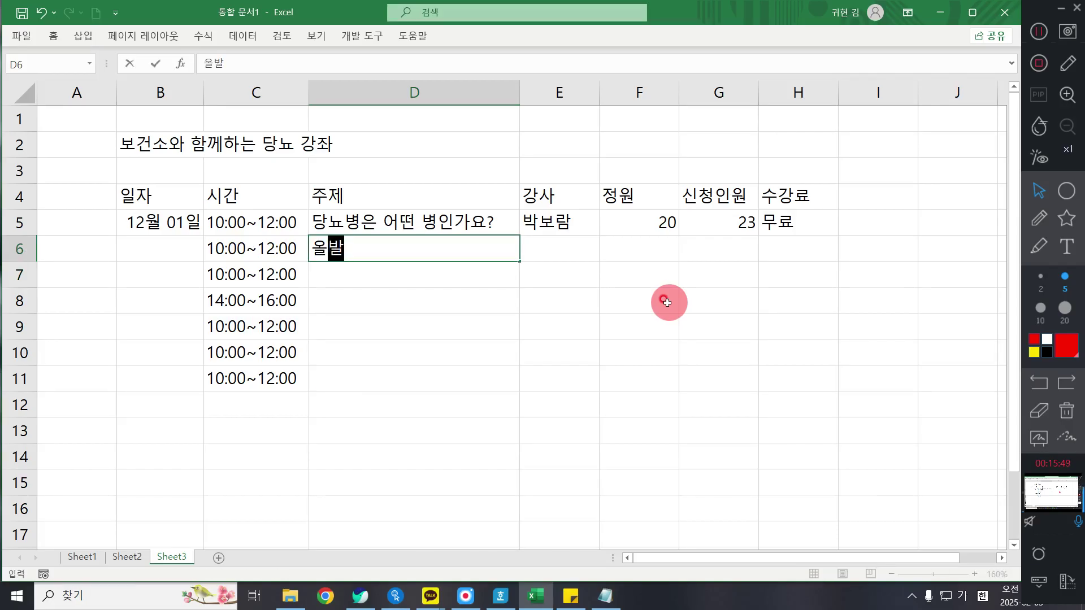
text(른 당뇨 약 보)
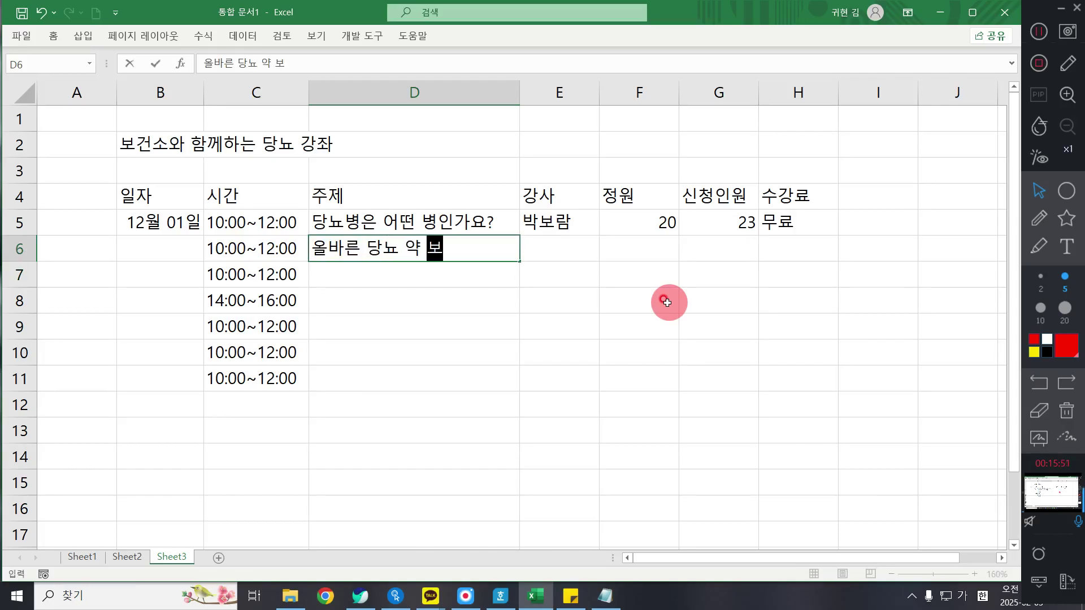
text(용법)
key(Return)
Enter the topics 당뇨병의 운동요법 in D7 and 당뇨와 신장질환 in D8.
text(당뇨벼)
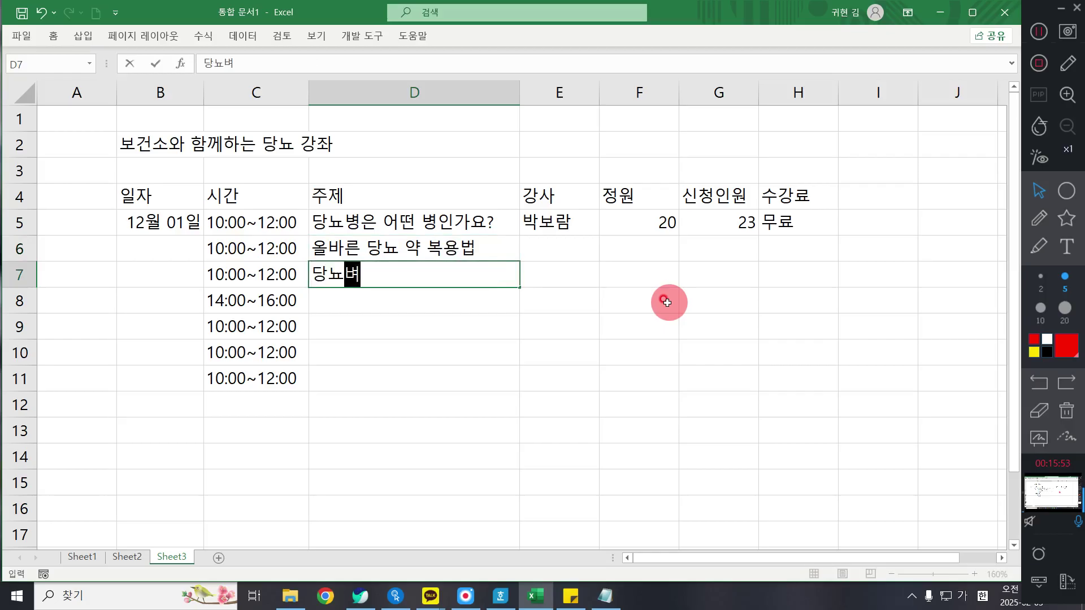
text(의 은)
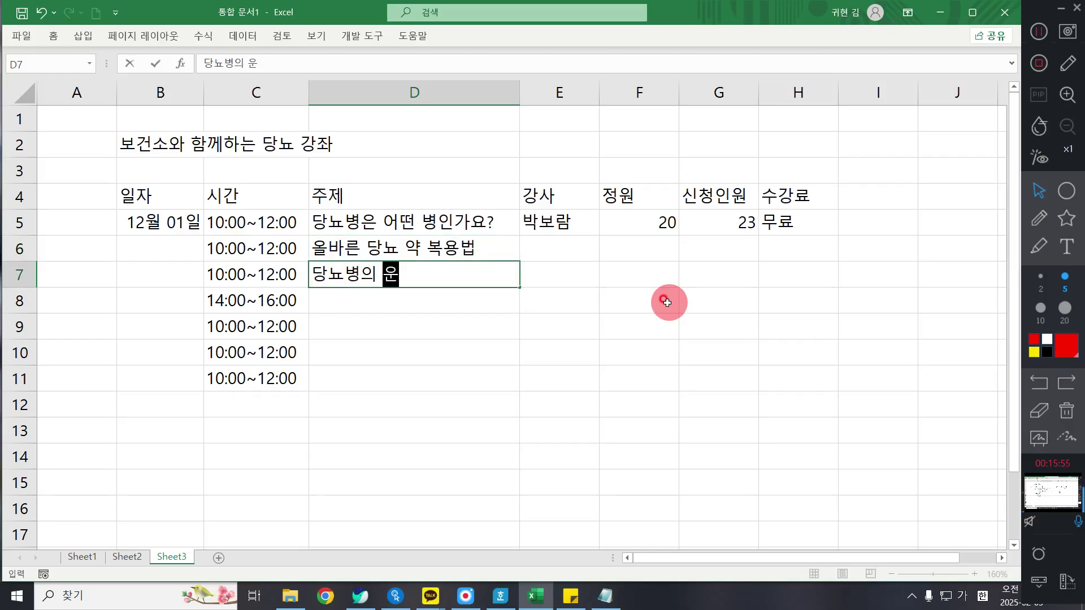
text(동요법)
key(Return)
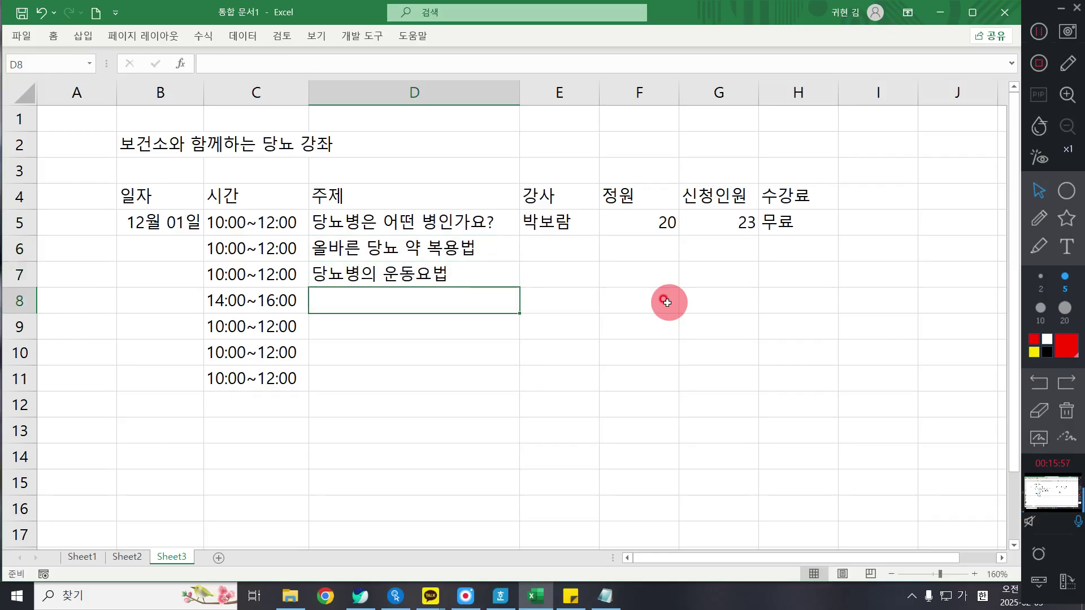
text(당뇨와 신장)
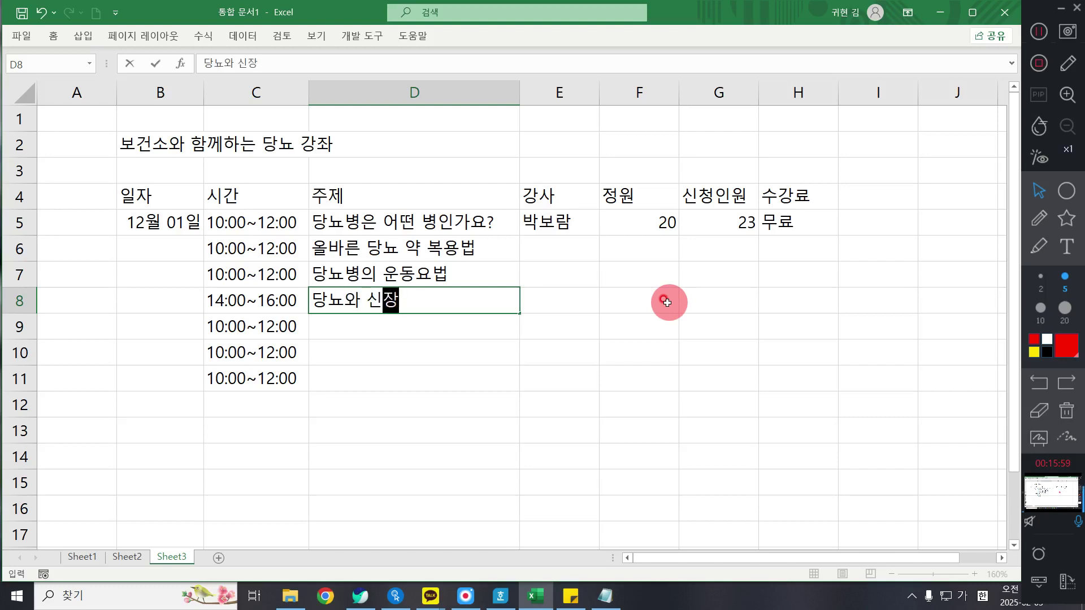
text(질환)
key(Return)
Enter the topic 당뇨병과 식이요법 in D9.
text(당)
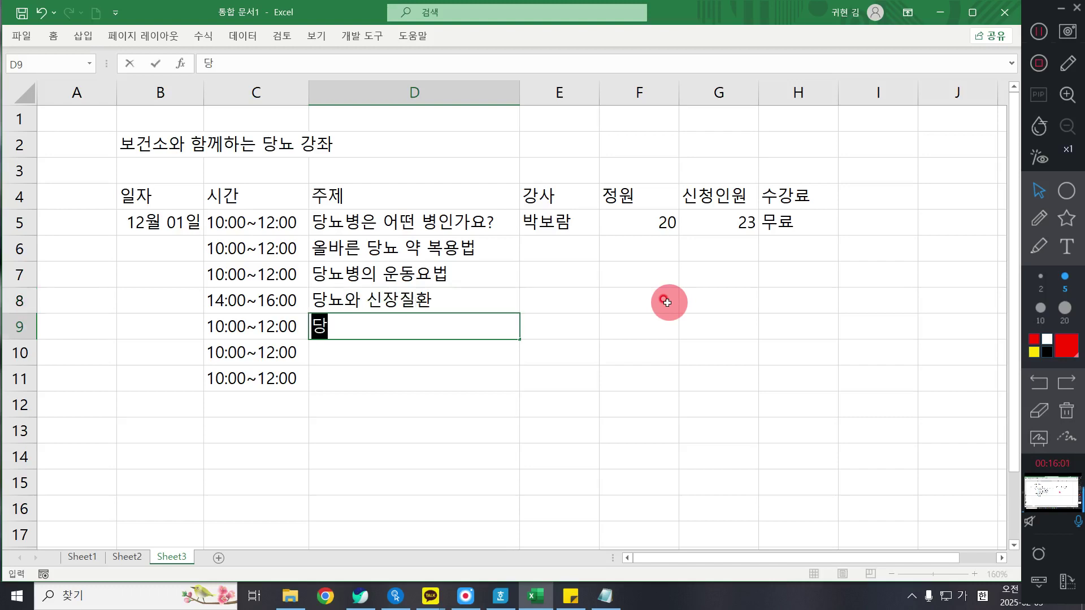
text(뇨와)
key(BackSpace)
key(BackSpace)
text(병)
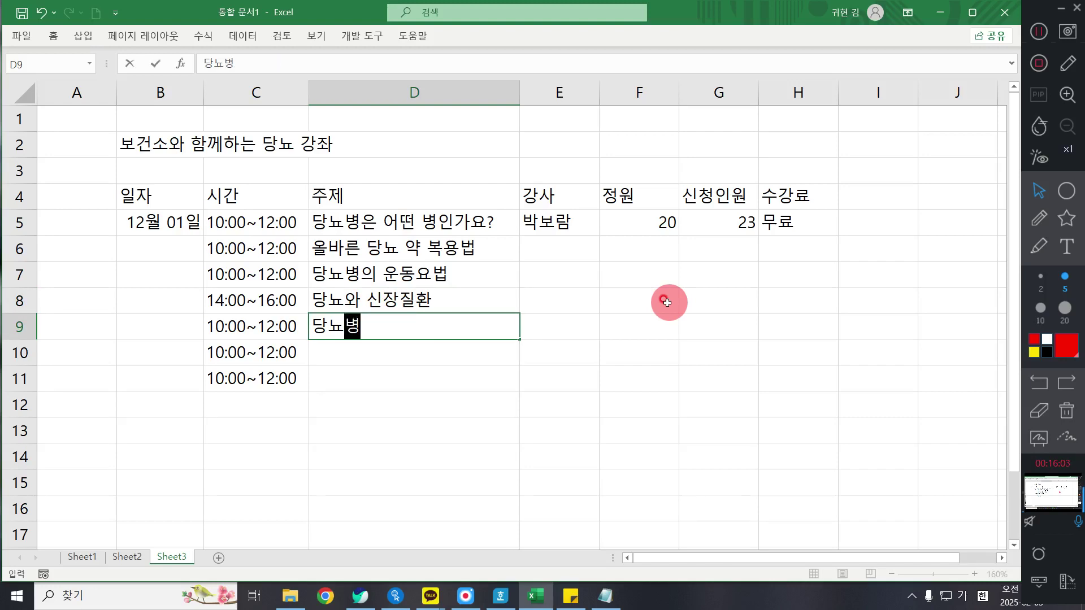
text(과 식이요법)
key(Return)
Enter the topic 노년기의 건강한 생활 in D10.
text(ㄴ)
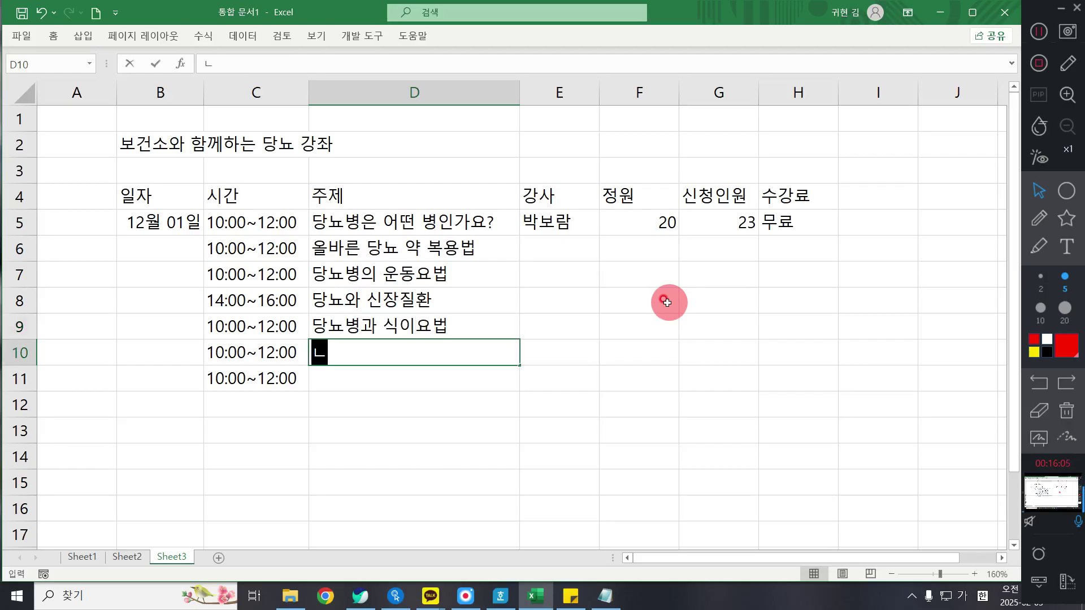
text(노년기의ㅣ 건ㄱ)
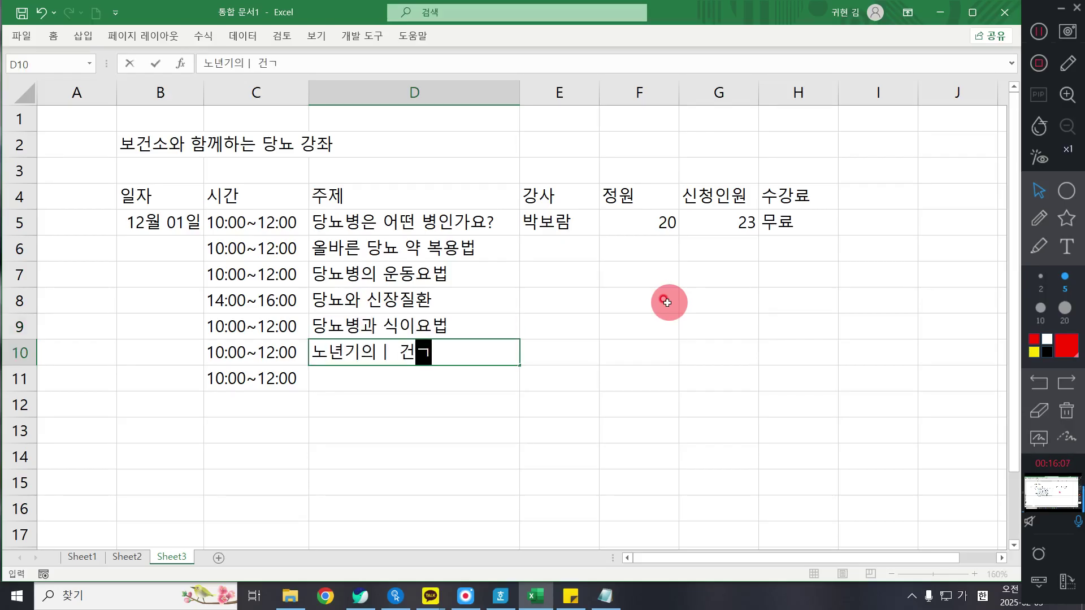
key(BackSpace)
key(BackSpace)
key(BackSpace)
key(BackSpace)
text(건강)
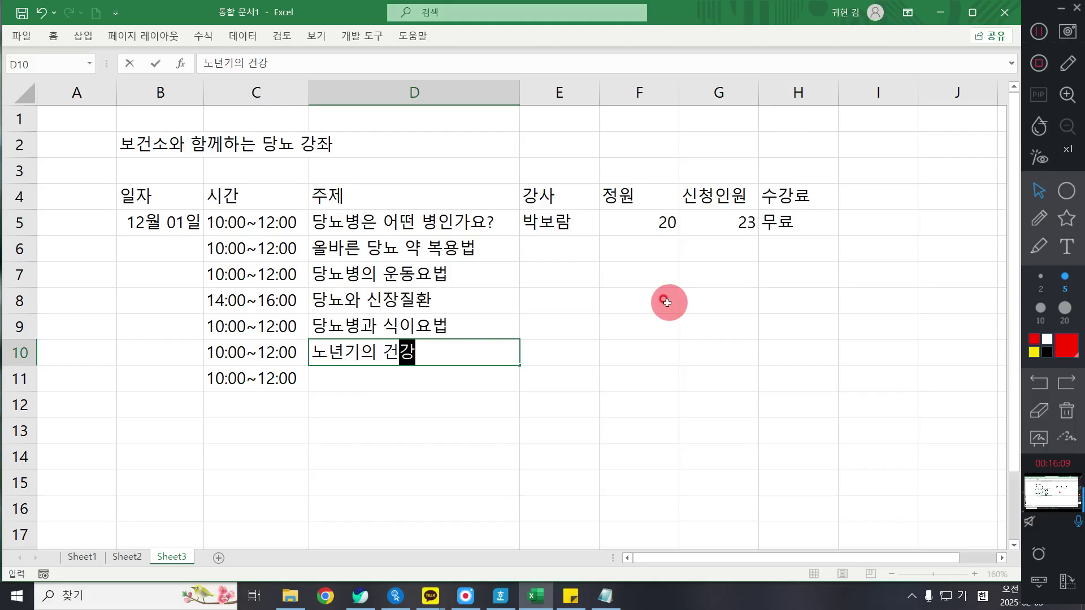
text(ㅏㄴ 냉)
key(BackSpace)
key(BackSpace)
key(BackSpace)
text(ㅇ한 생활)
key(Return)
Enter the topic 당뇨인의 발관리 in D11.
text(당뇨)
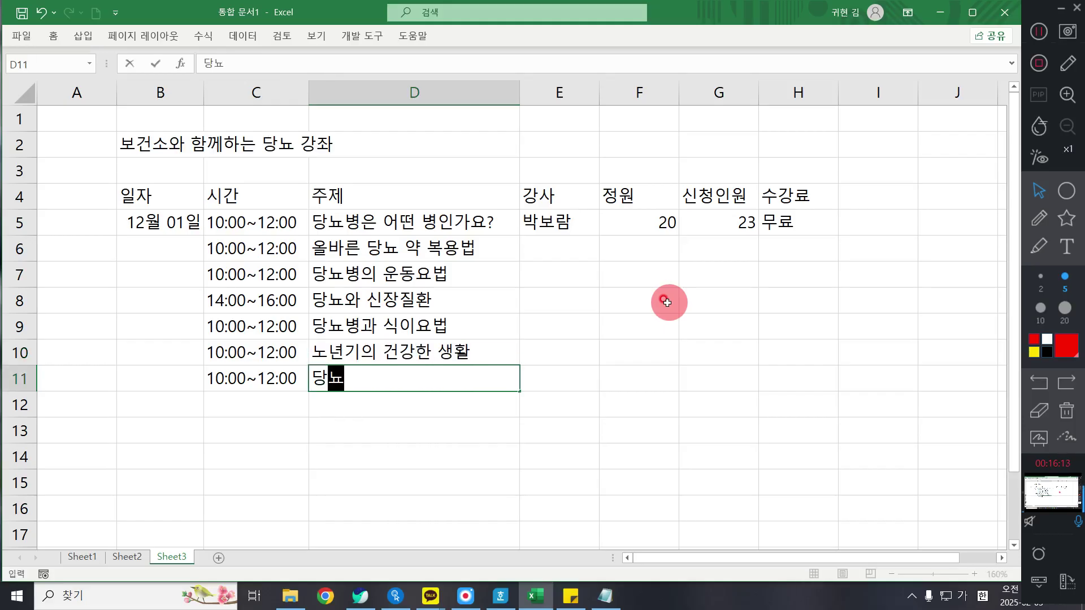
text(인의 발 과)
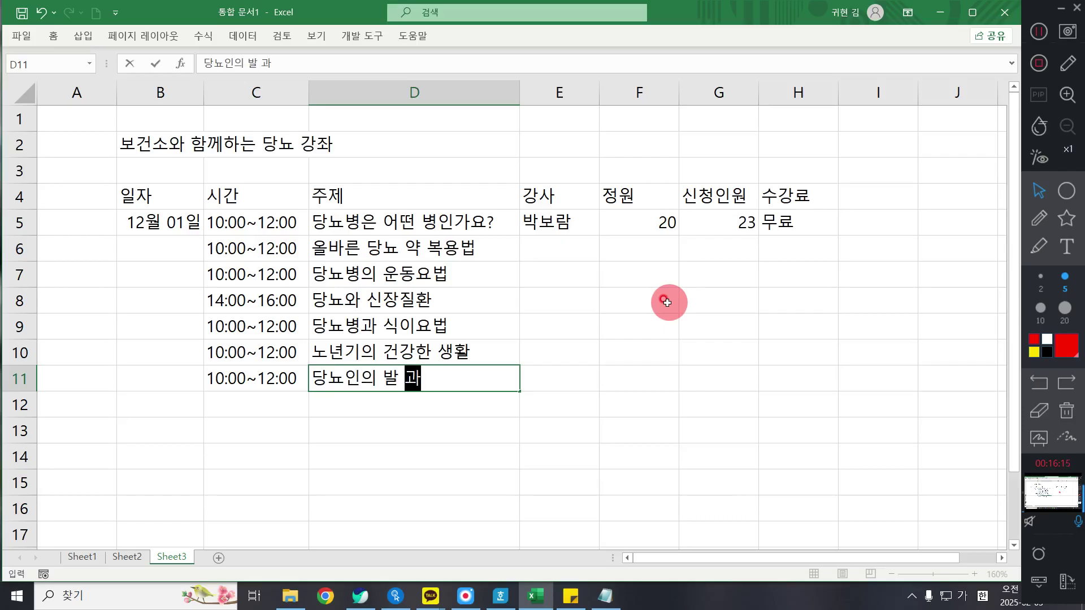
key(BackSpace)
key(BackSpace)
text(관리)
key(Right)
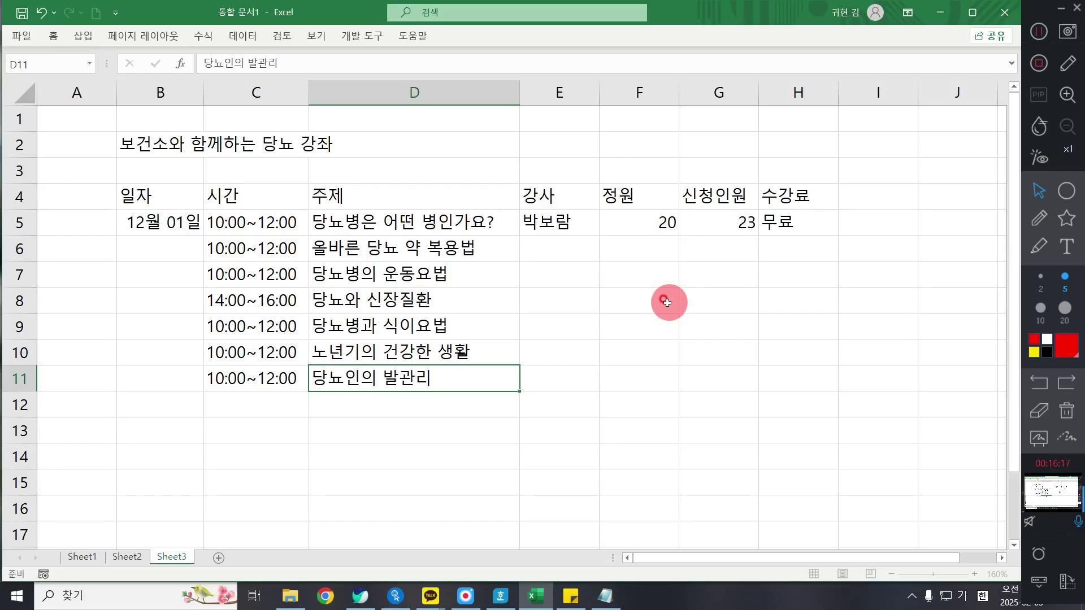
Enter the instructors' names in E6:E8 for the 복용법, 운동요법 and 신장질환 courses.
key(Up)
key(Up)
key(Up)
key(Up)
key(Up)
text(김은중)
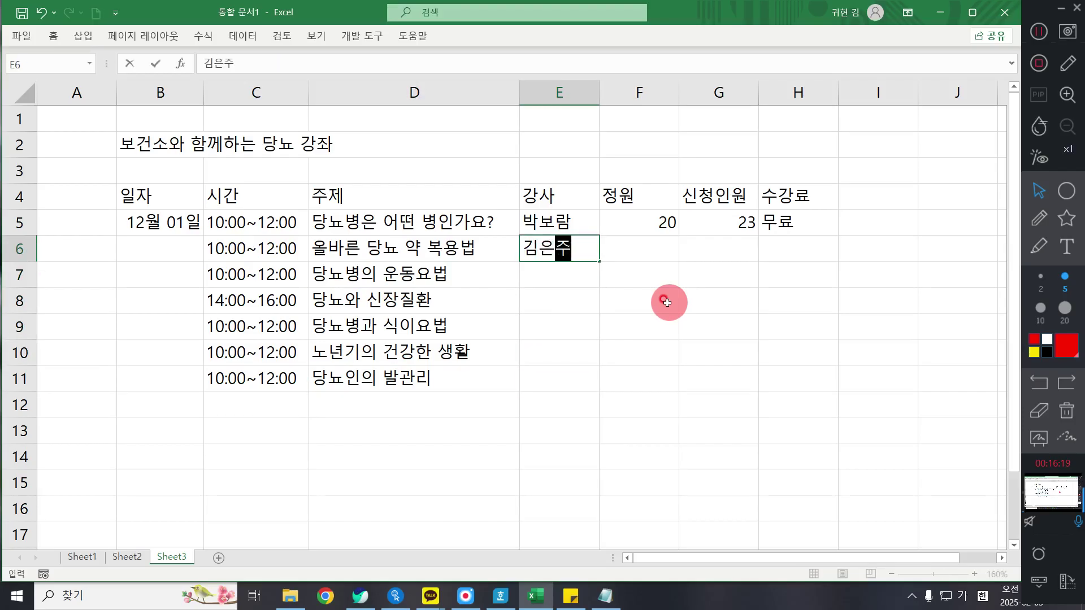
key(Return)
text(이정남)
key(Return)
text(한지미)
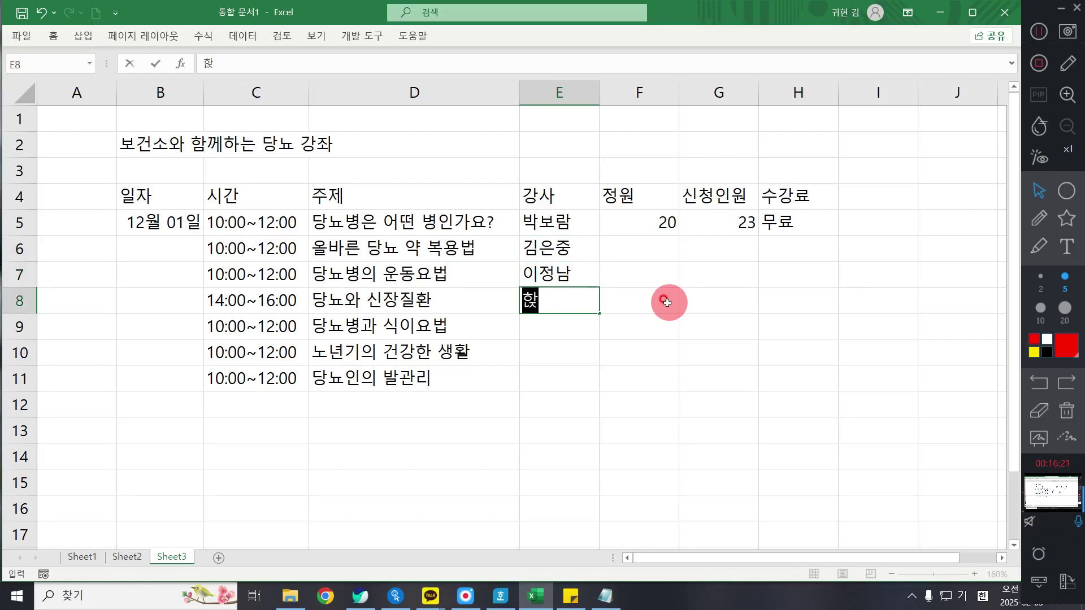
text(ㄴ)
key(Return)
Enter the instructors' names in E9:E11 for the last three courses.
text(정소림)
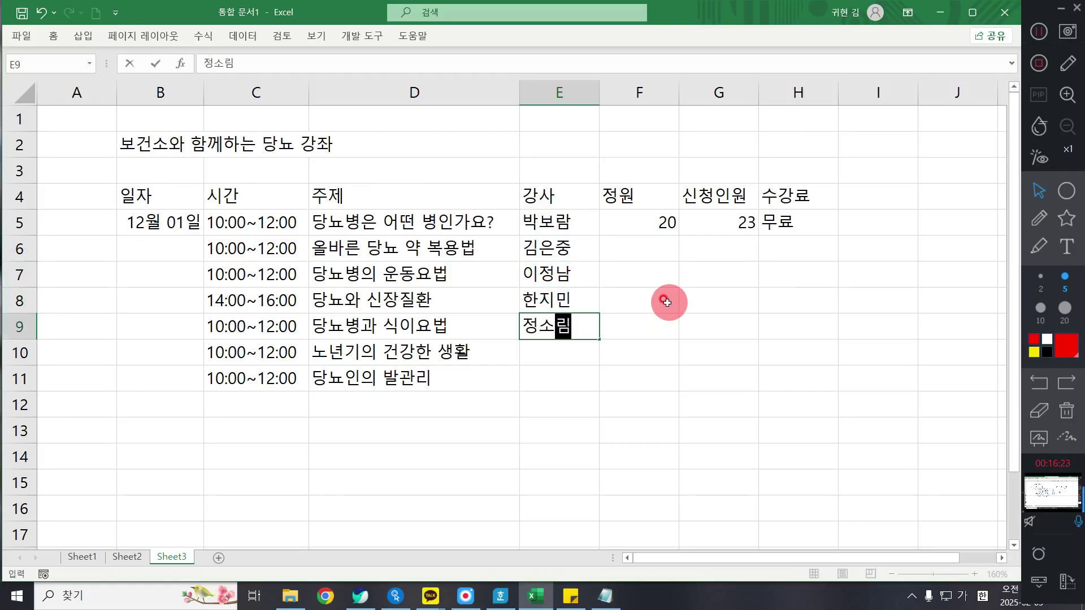
key(Return)
text(장학규)
key(Return)
text(김)
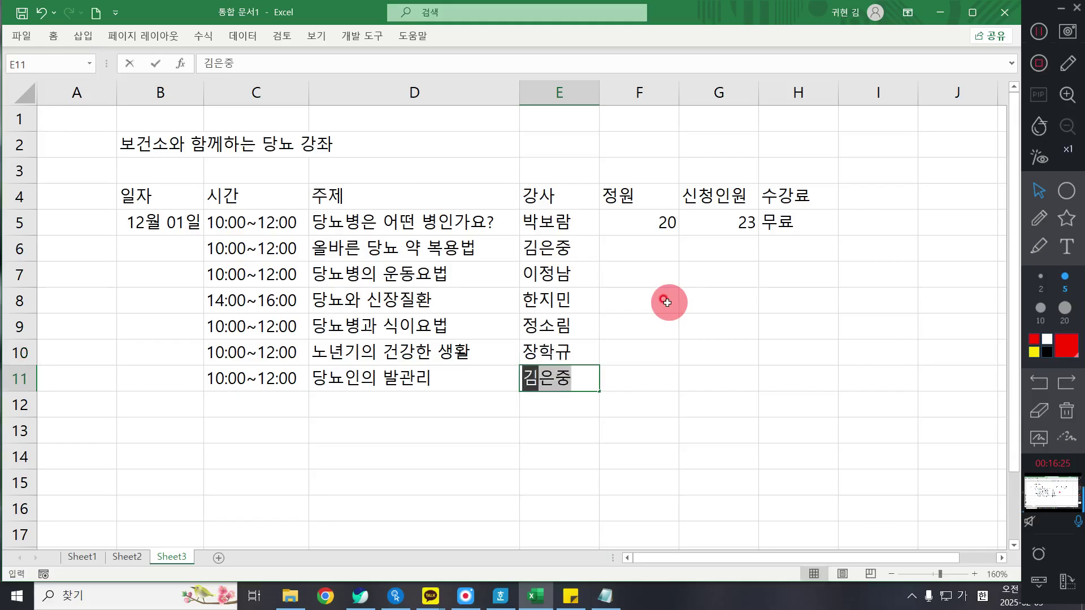
text(현ㄱㅠ)
key(Tab)
Enter the capacity 20 in F6 under 정원.
key(Up)
key(Up)
key(Up)
key(Up)
key(Up)
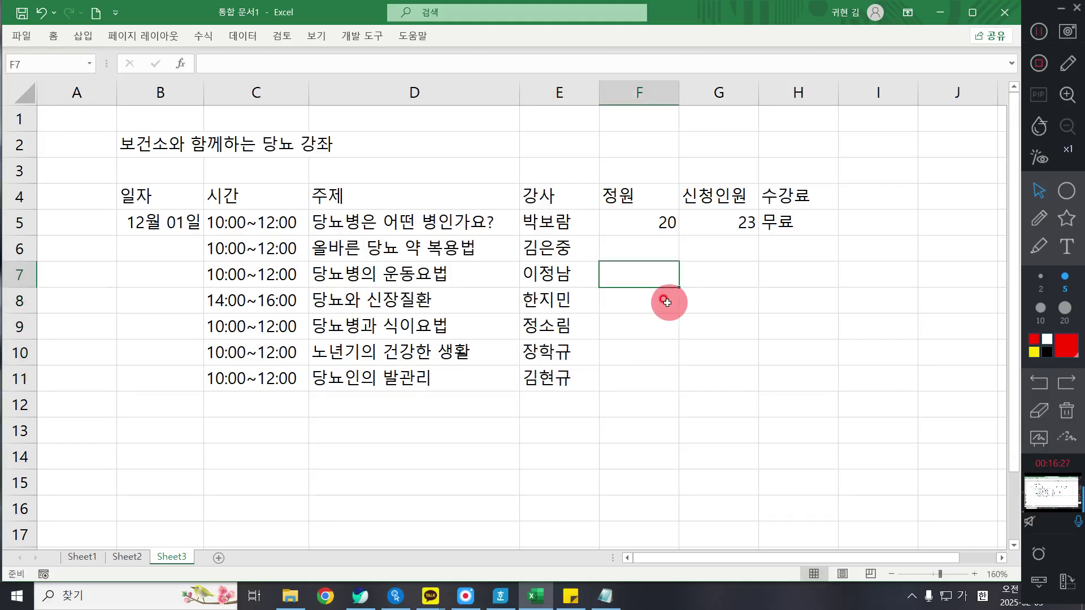
text(20)
key(Return)
Fill the capacity in F7 with 20 by copying the value from F6.
text(2-0)
key(Return)
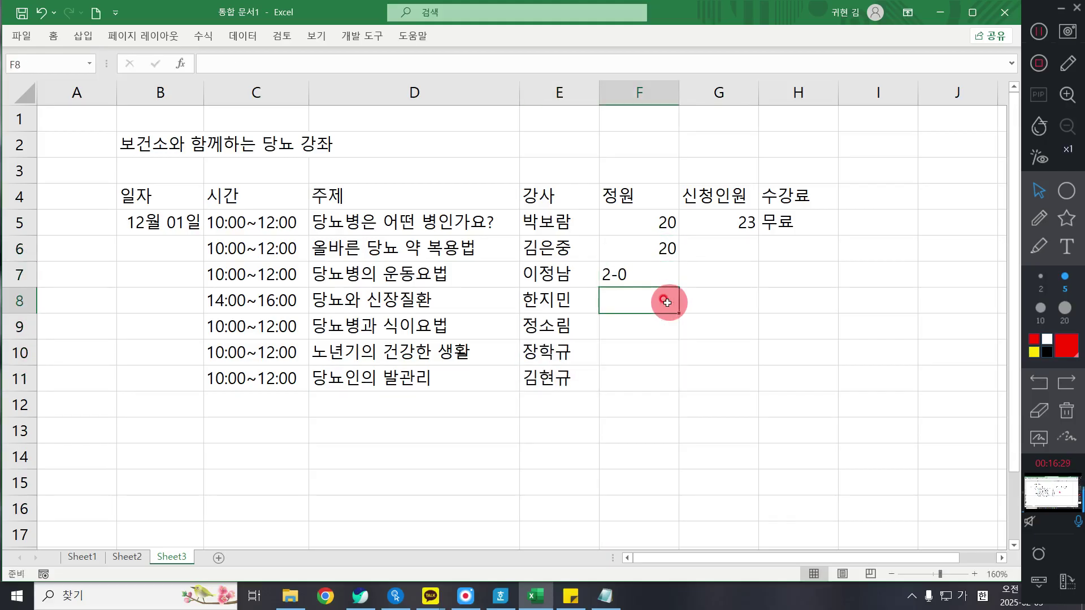
key(Up)
key(Up)
key(ctrl+c)
key(Down)
key(ctrl+v)
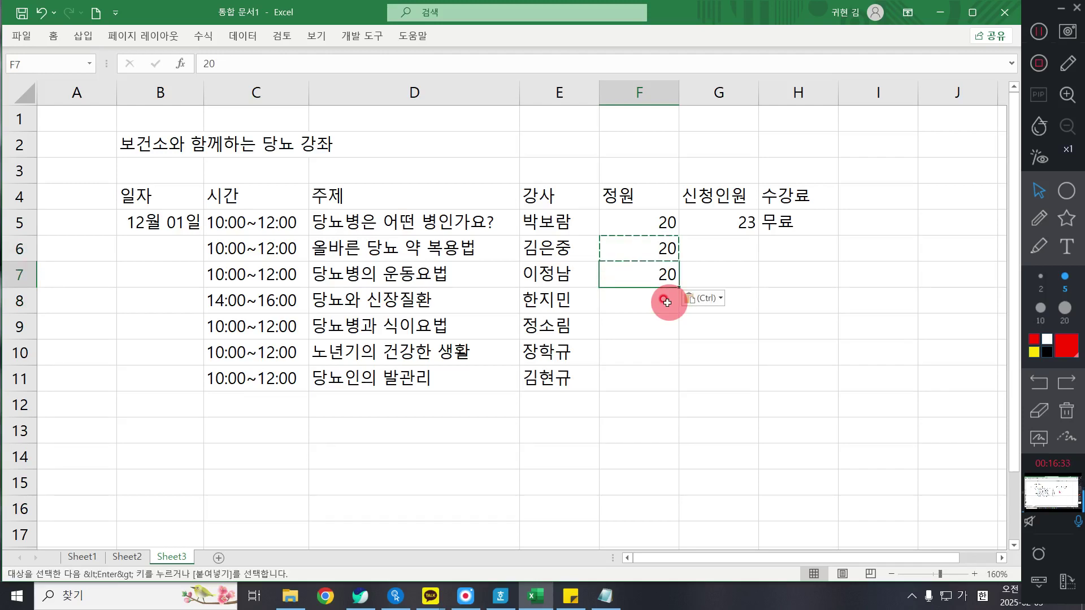
Enter the capacities 30 in F7 and 25 in F8 under 정원.
text(30)
key(Return)
text(25)
key(Return)
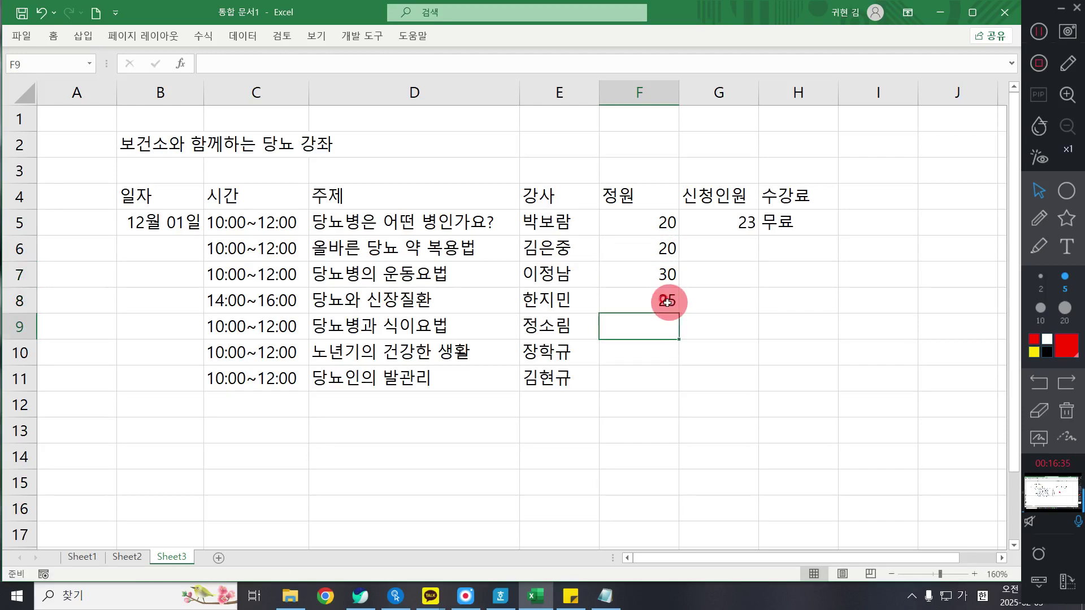
Correct the 정원 capacities to 20 in F7, 30 in F8 and 25 in F9.
click(667, 302)
key(Up)
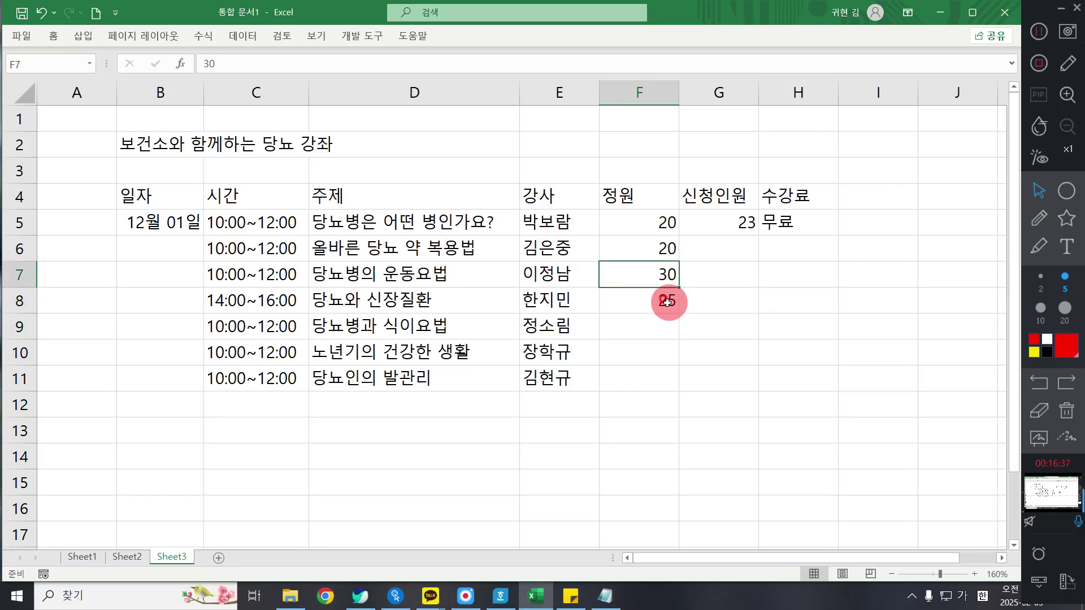
text(20)
key(Return)
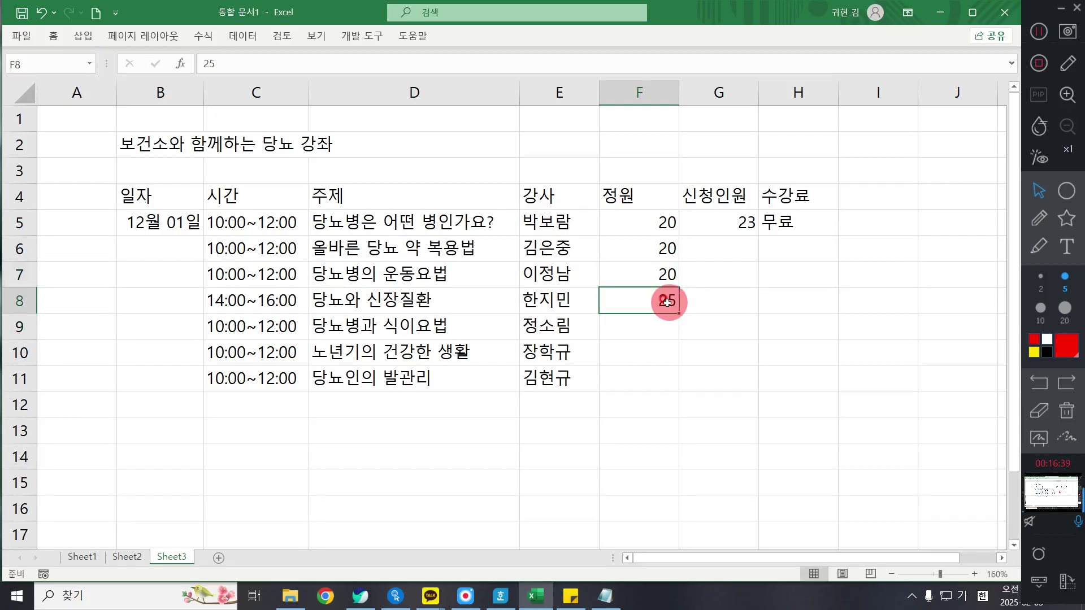
text(30)
key(Return)
text(25)
key(Return)
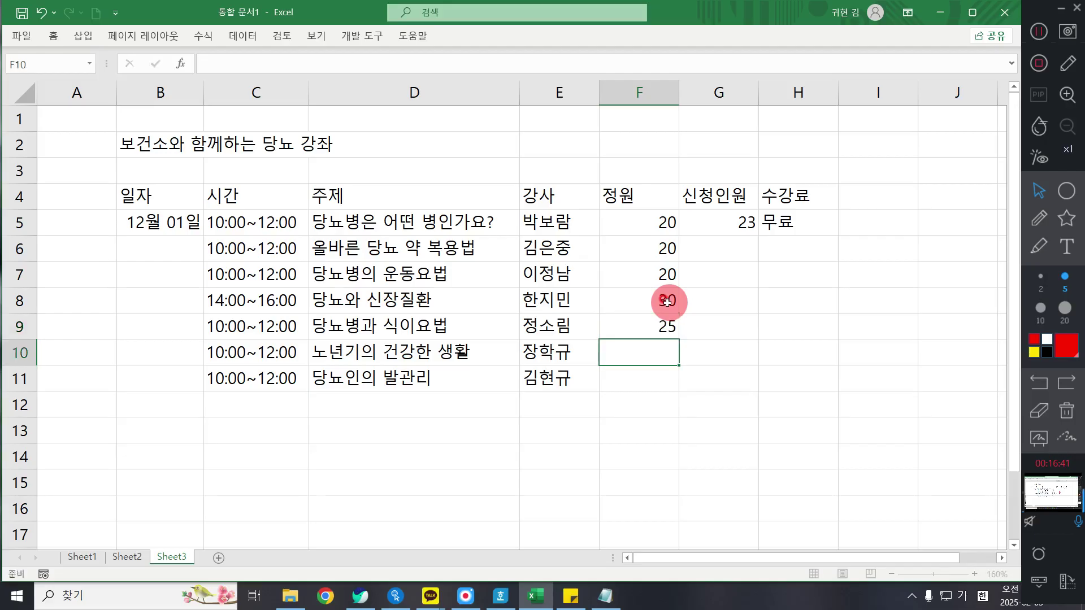
Enter the capacities 20 in F10 and 15 in F11 for the last two courses.
text(20)
key(Return)
text(15)
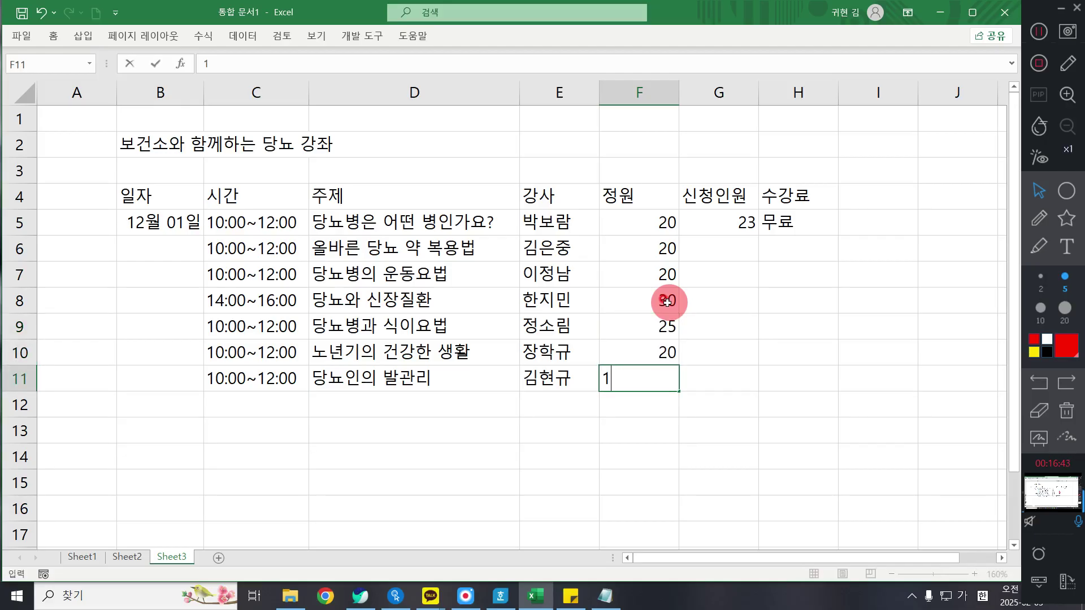
key(Return)
Enter the applicant numbers 15, 21 and 20 in G6:G8 under 신청인원.
key(Right)
key(Up)
key(Up)
key(Up)
key(Up)
key(Up)
key(Up)
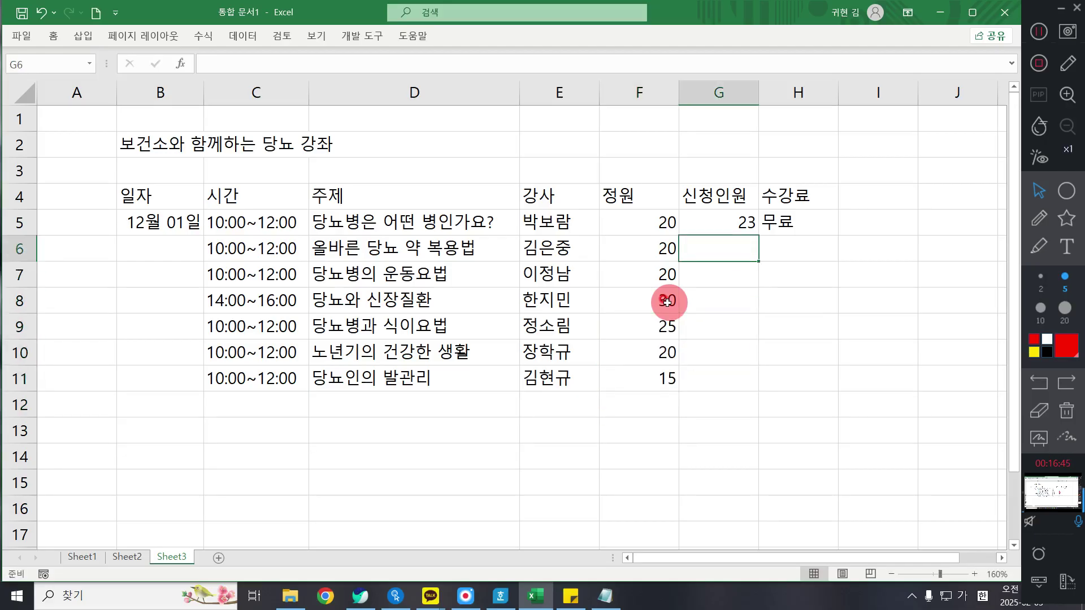
text(15₩21)
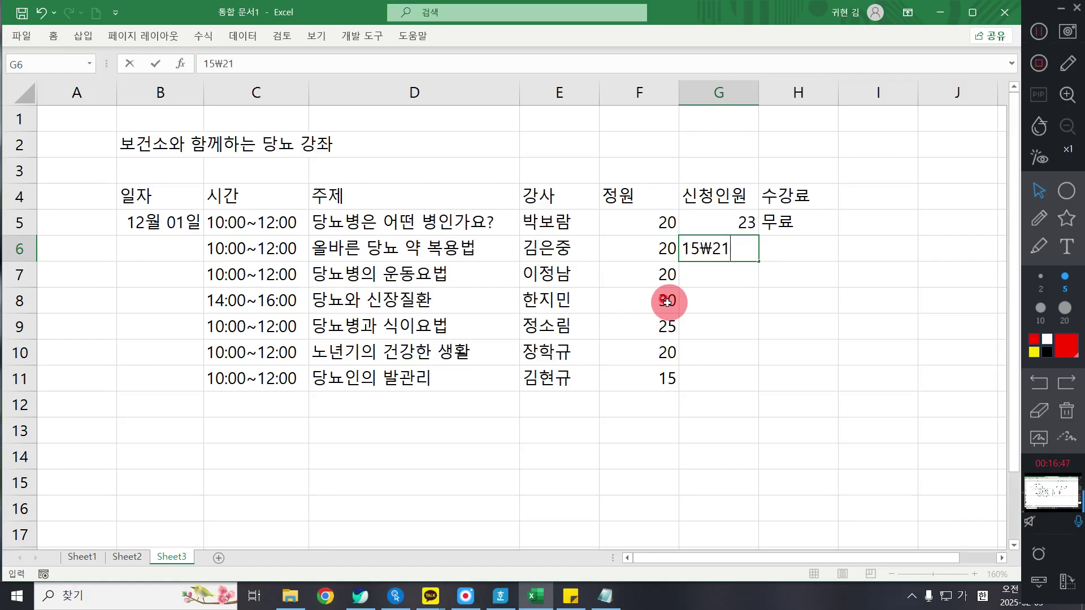
key(Return)
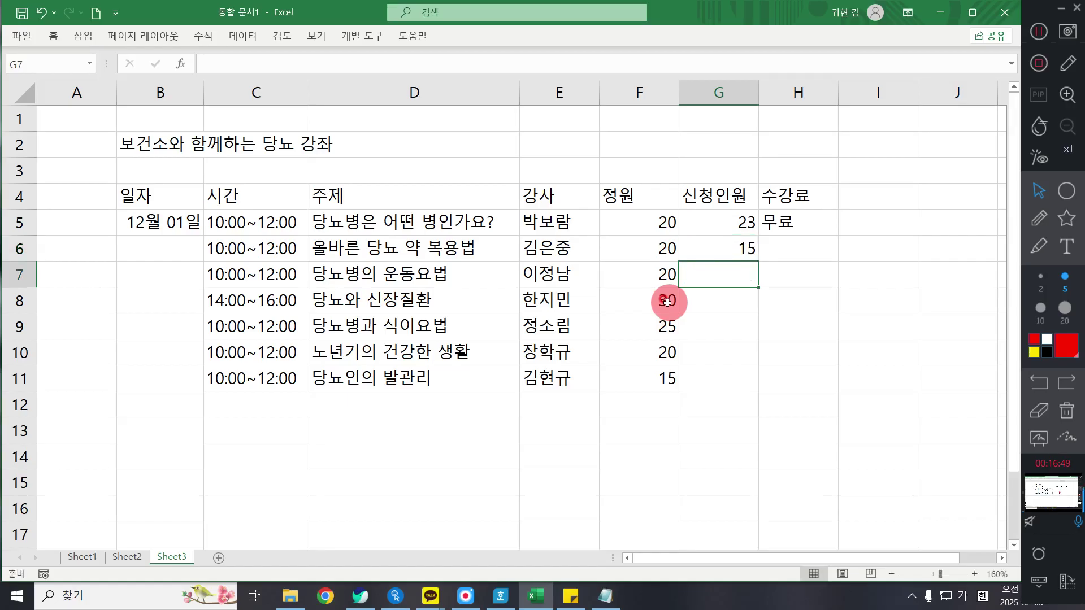
text(21)
key(Return)
text(20)
key(Return)
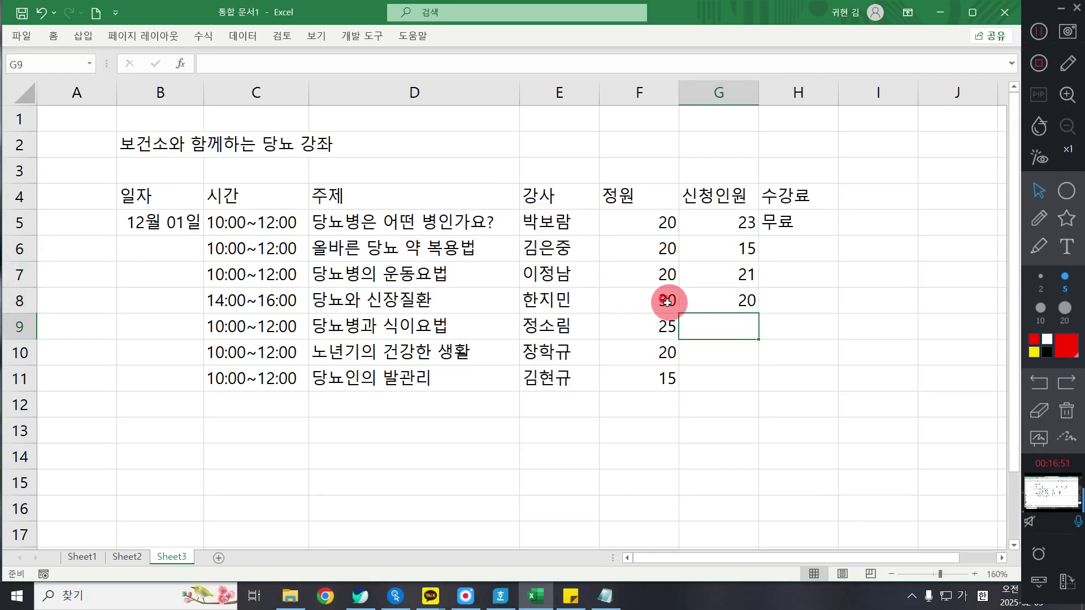
Enter the applicant numbers 10, 30 and 15 in G9:G11 for the last three courses.
text(10)
key(Return)
text(30)
key(Return)
text(15)
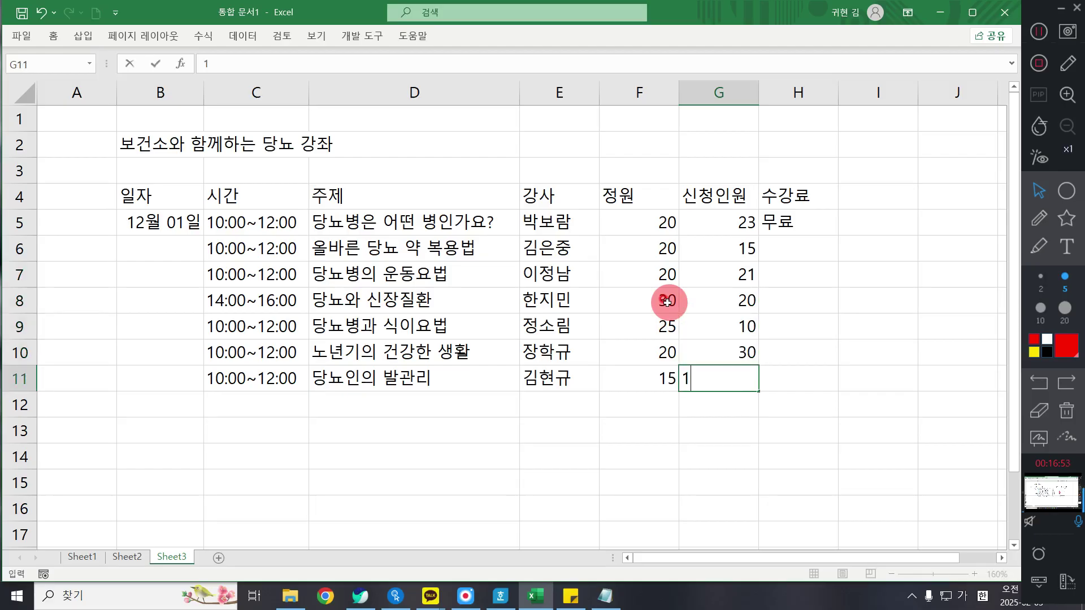
key(Right)
Enter the course fee 12000 in H6 under 수강료.
key(Up)
key(Up)
key(Up)
key(Up)
key(Up)
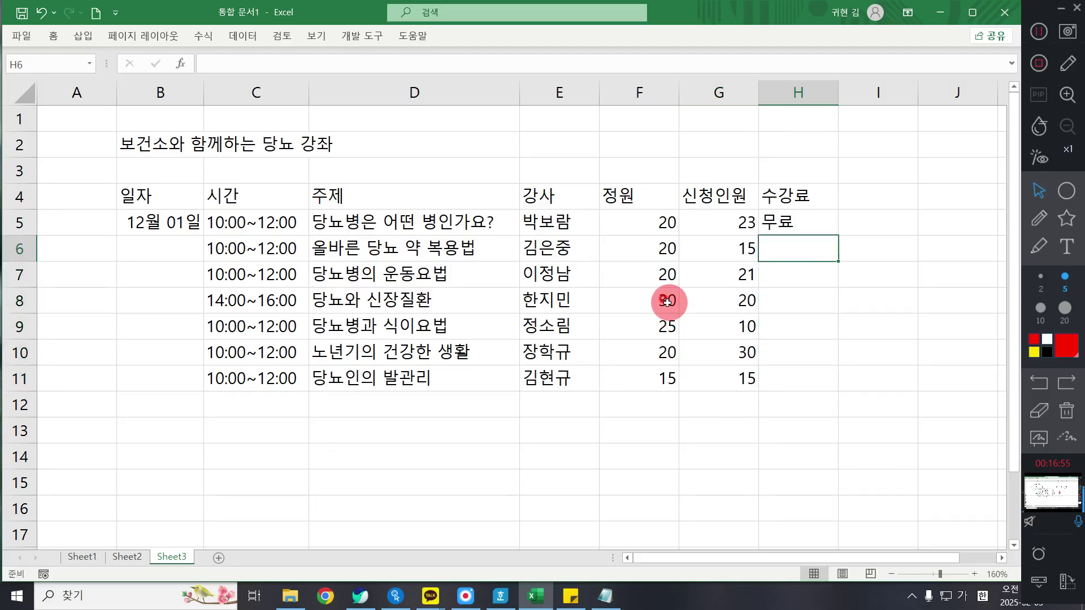
text(12)
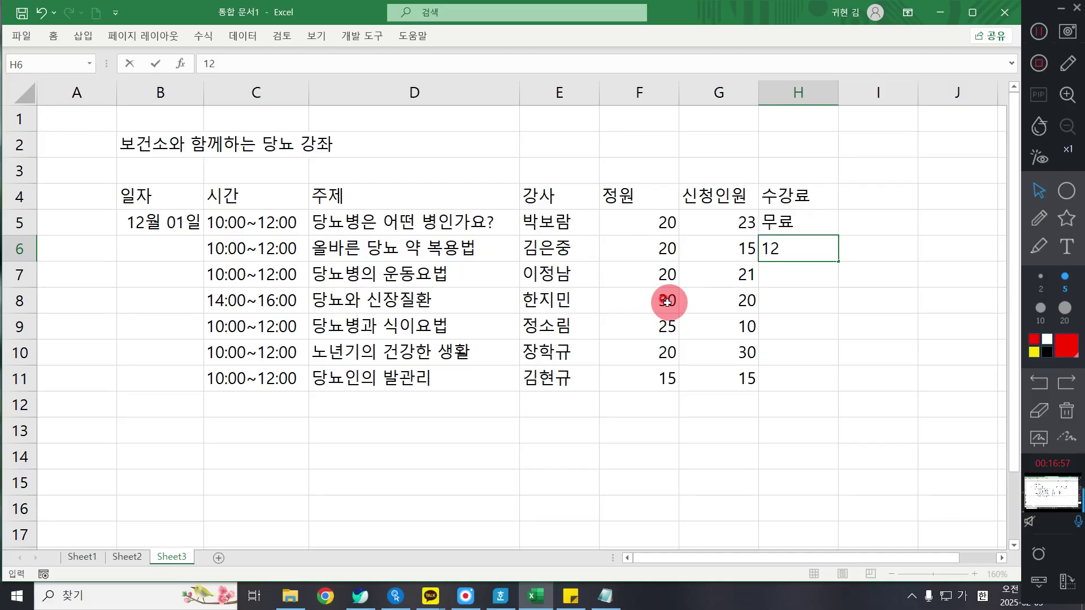
text(0000)
key(Return)
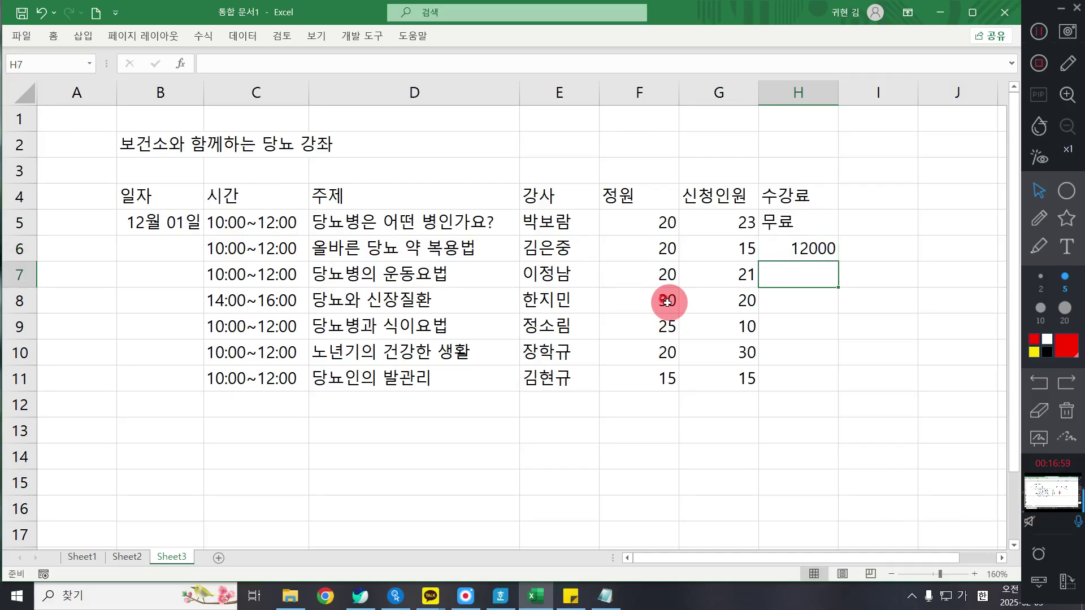
Copy the 무료 fee from H5 into H7 for the 운동요법 course.
key(Up)
key(Up)
key(ctrl+c)
key(Down)
key(Down)
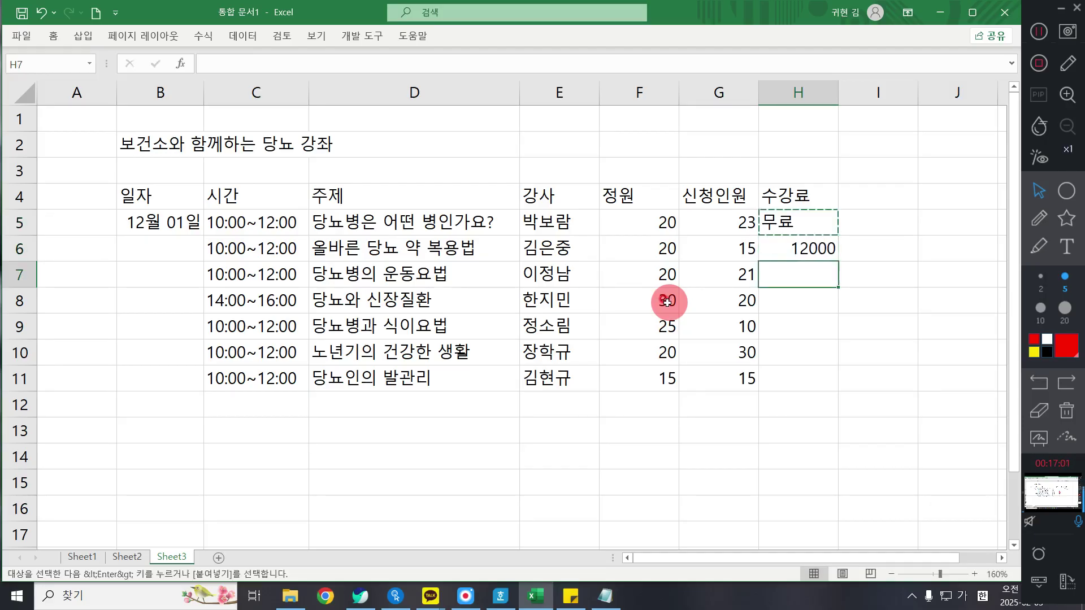
key(ctrl+v)
Paste the copied 무료 fee into H10:H11 for the last two courses.
key(Down)
key(Down)
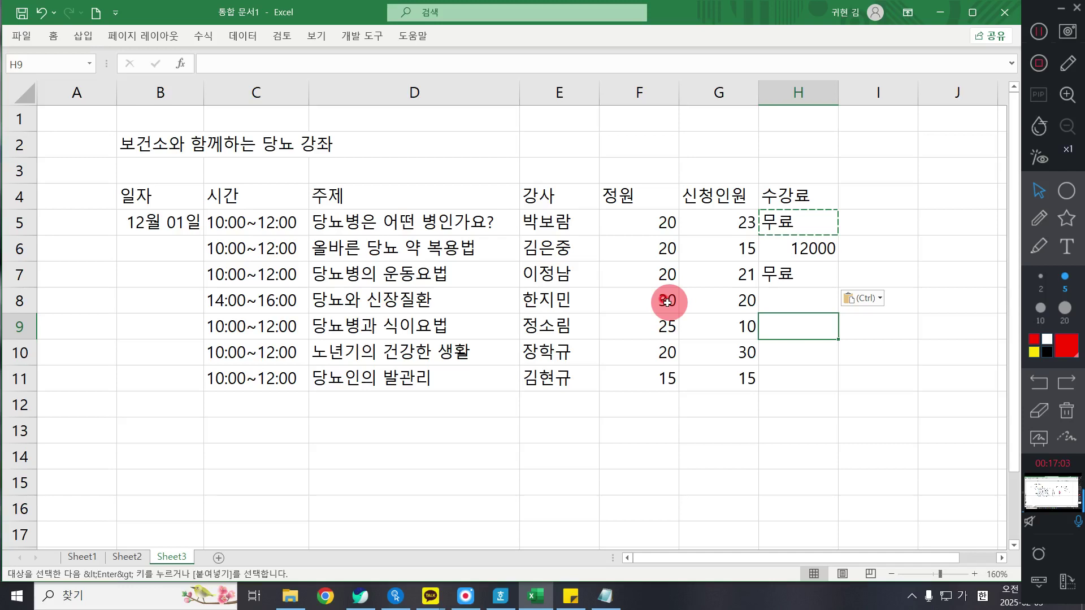
key(Down)
key(Down)
key(Up)
key(shift+Down)
key(ctrl+v)
Enter the course fees 15000 in H8 and 10000 in H9.
key(Up)
key(Up)
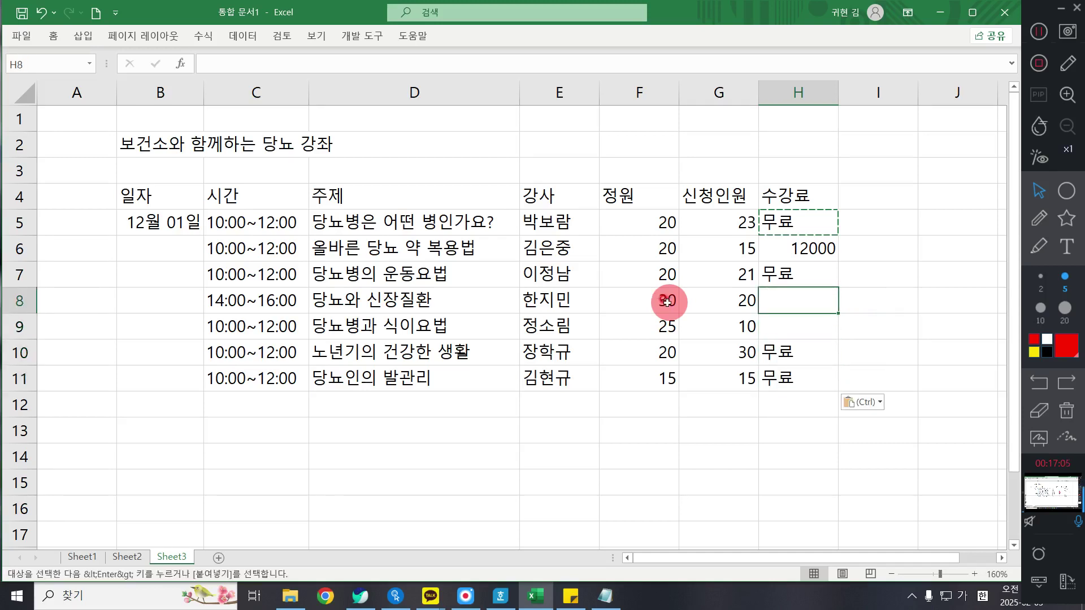
text(15000)
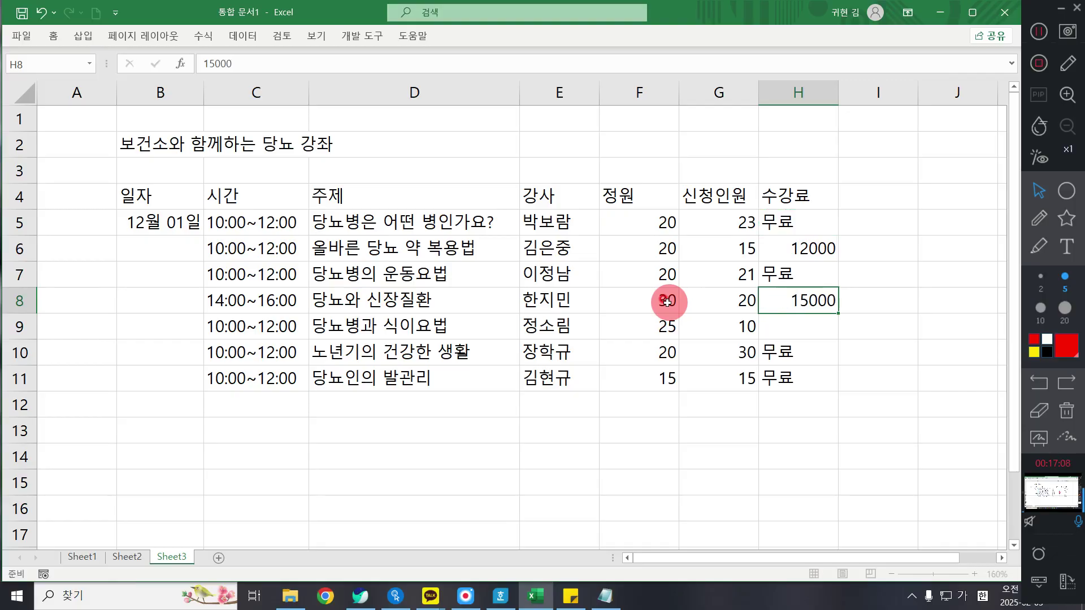
key(Return)
text(10000)
key(Return)
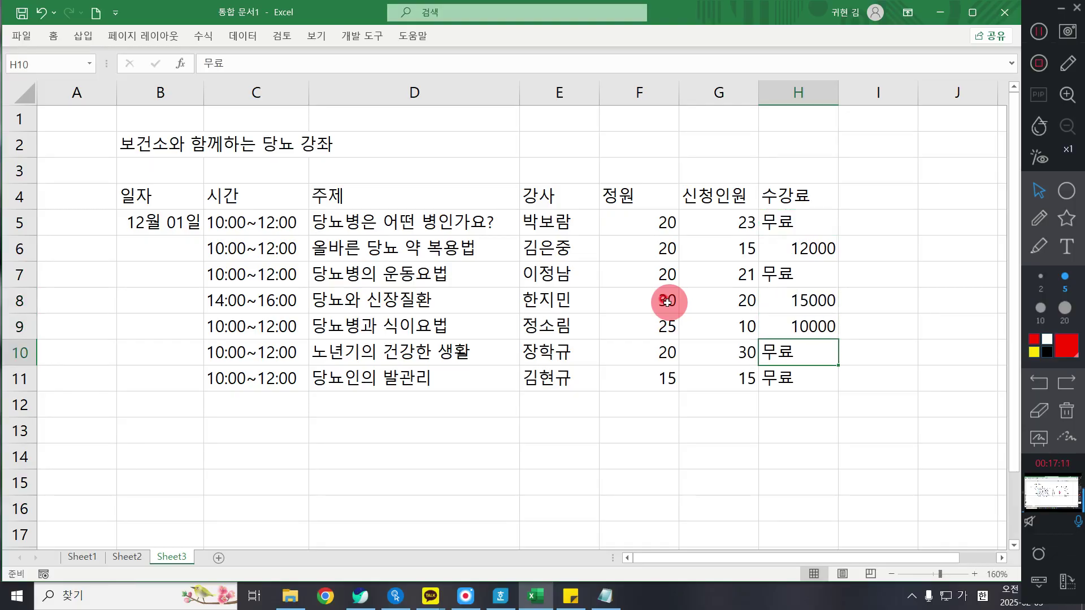
Enter the summary labels 총강좌의 수 in C13 and 평균 신청인원 in C14 below the table.
click(247, 438)
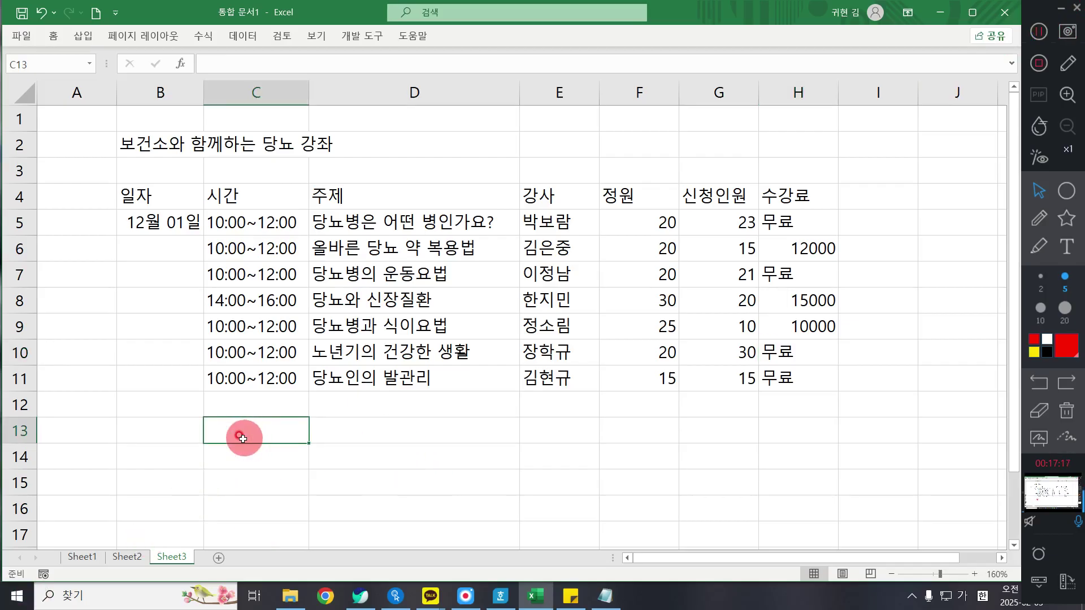
text(총강좌)
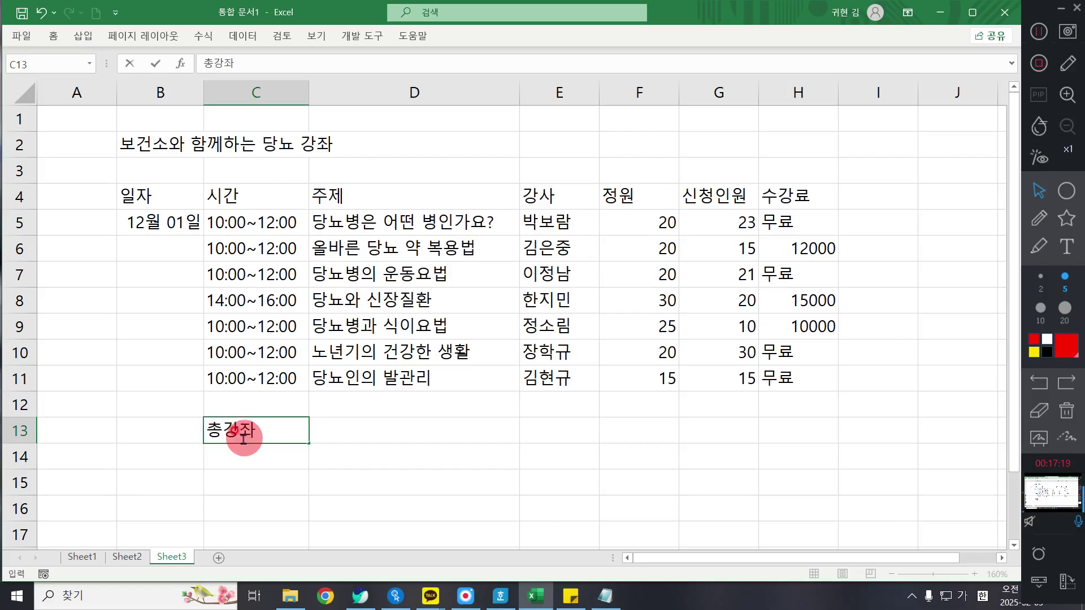
text(의 수)
key(Return)
text(평균 신처)
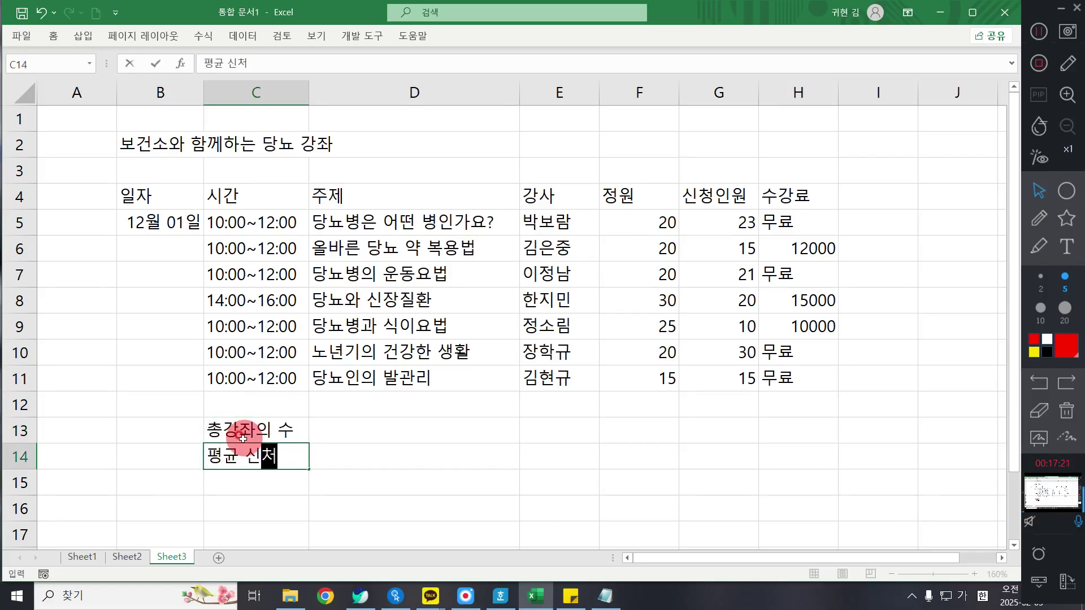
text(ㅇ인원)
key(Tab)
Enter the summary labels 최대수강료 in E13 and 신청인원 합계 in E14.
key(Tab)
key(Up)
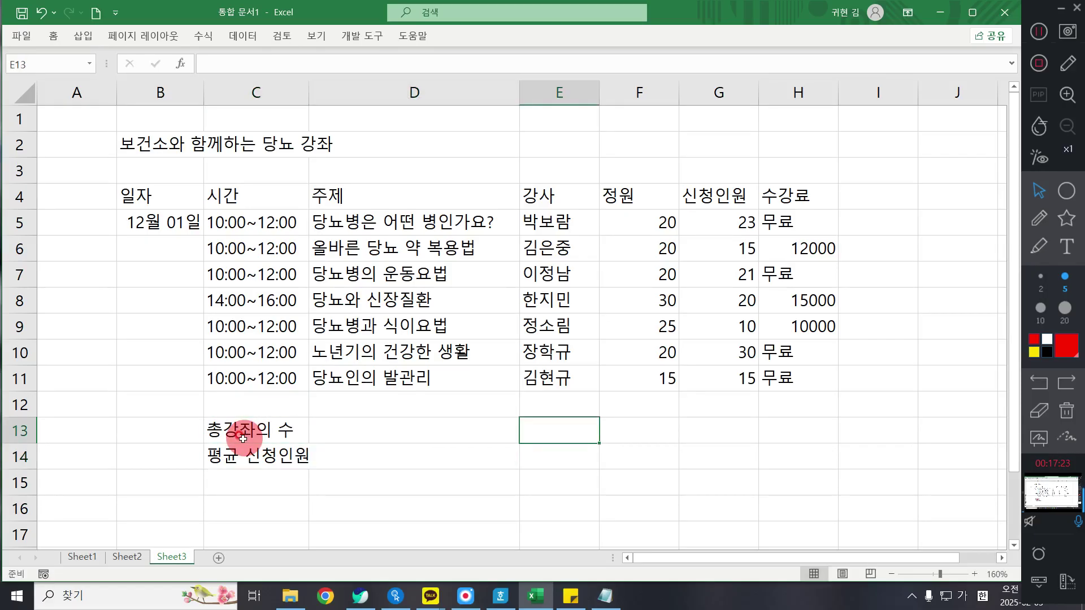
text(최대수강료)
key(Return)
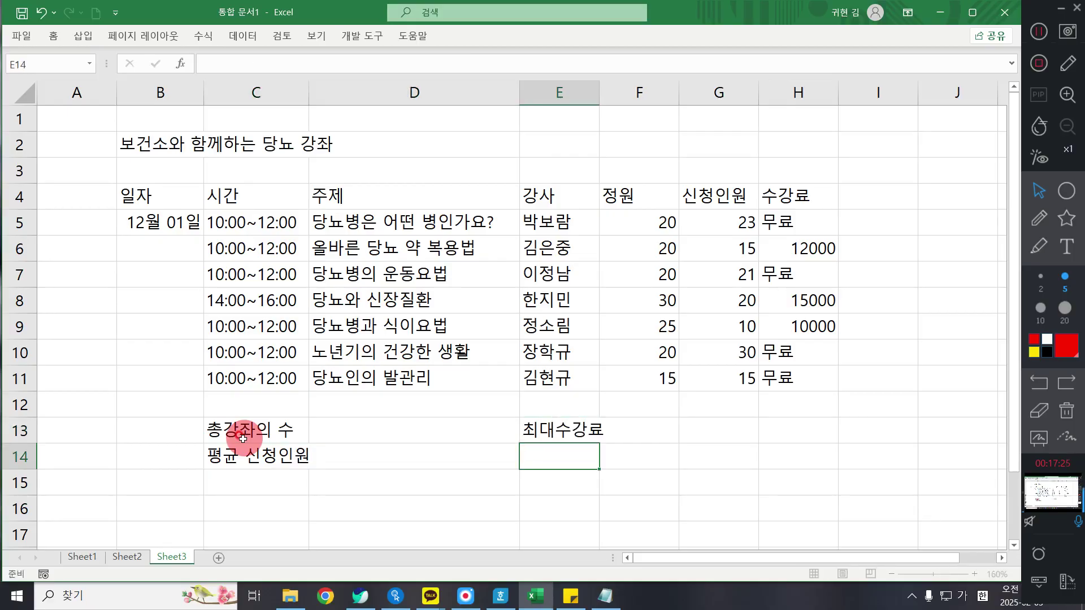
text(싢)
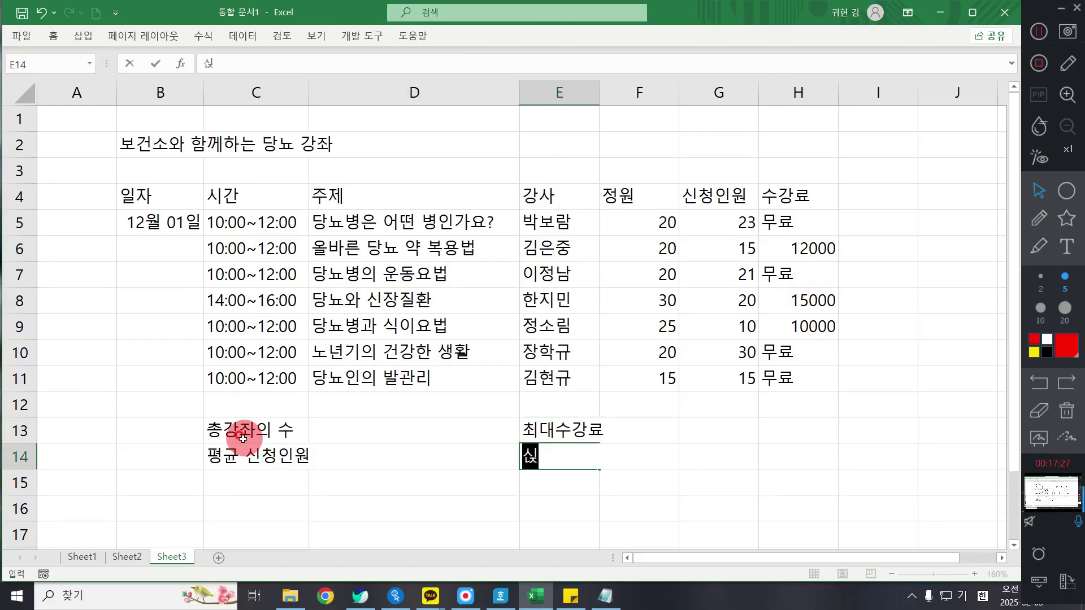
text(청인원)
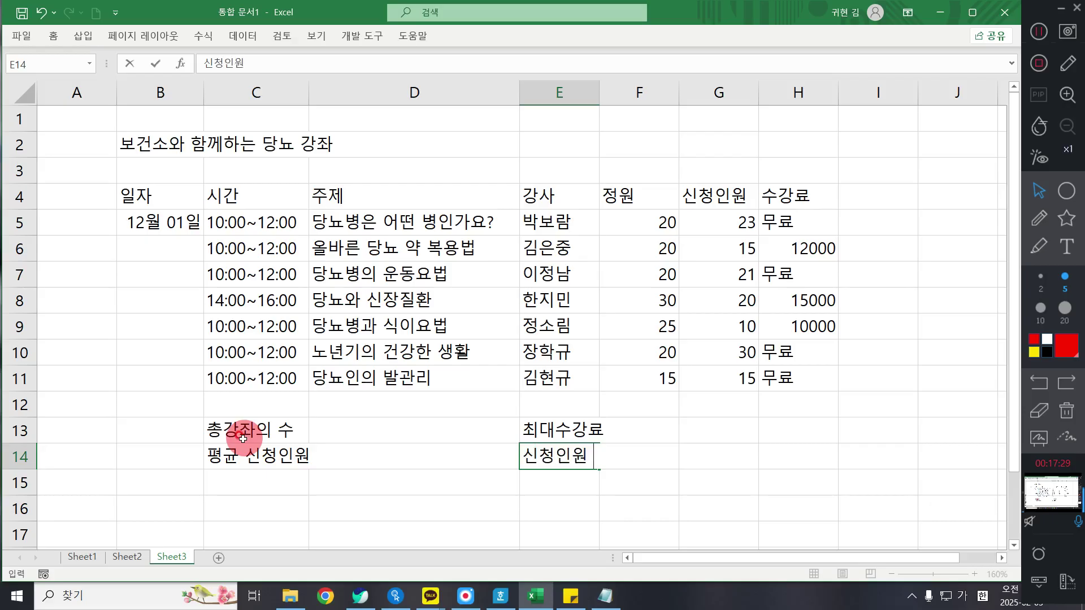
text( 합계)
key(Return)
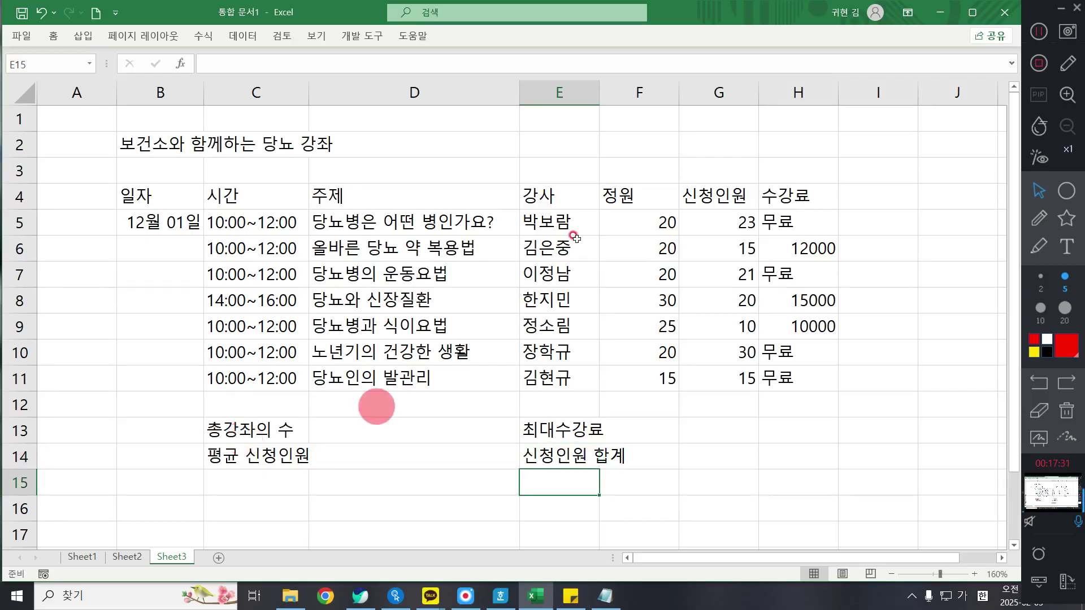
Keep the command ribbon permanently expanded and reduce the worksheet zoom to 130%.
click(1038, 31)
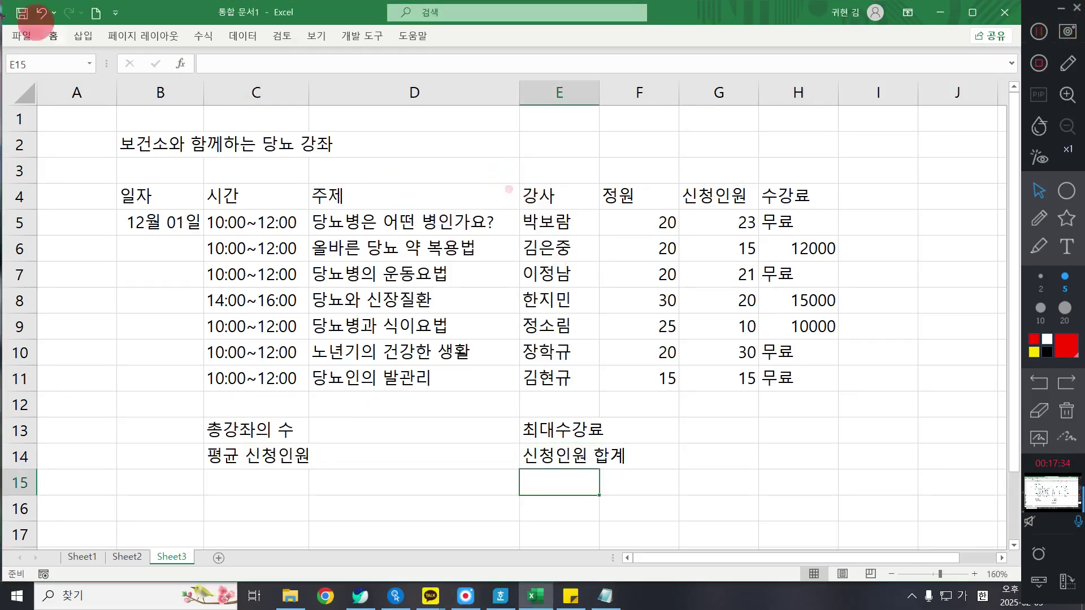
double_click(53, 35)
click(283, 261)
scroll(283, 261, down, 3)
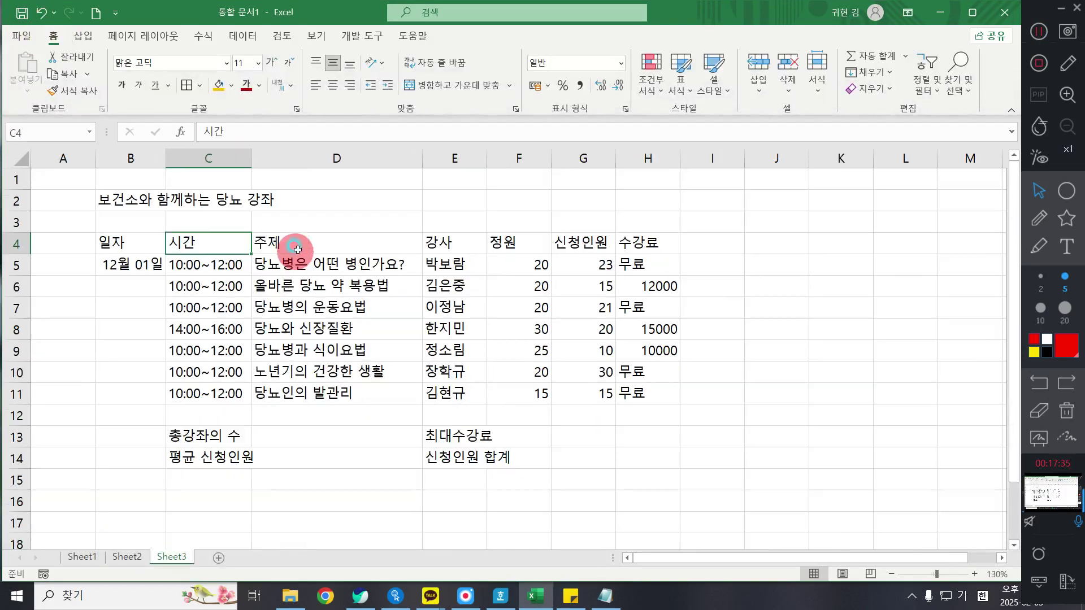
Merge and center the title across B2:H2 and apply the 제목 1 cell style to it.
drag(136, 191, 643, 196)
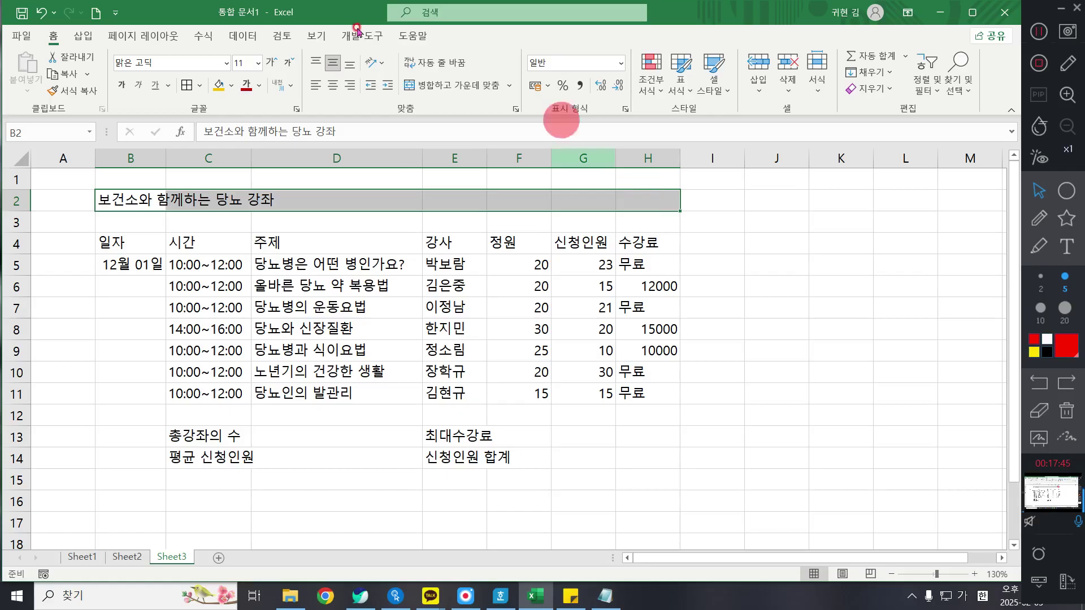
click(52, 37)
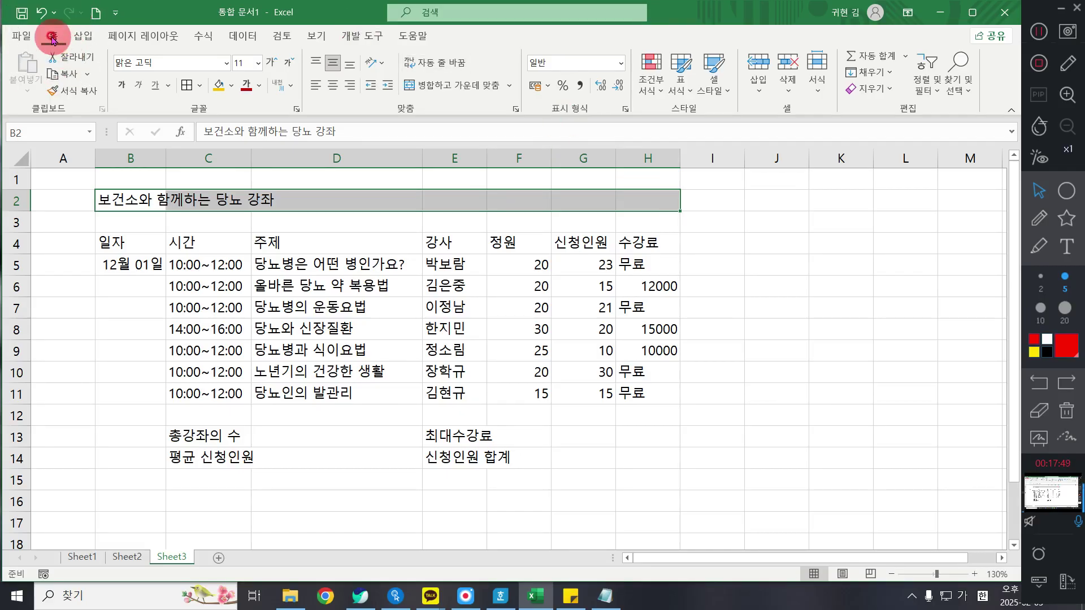
click(52, 39)
click(53, 39)
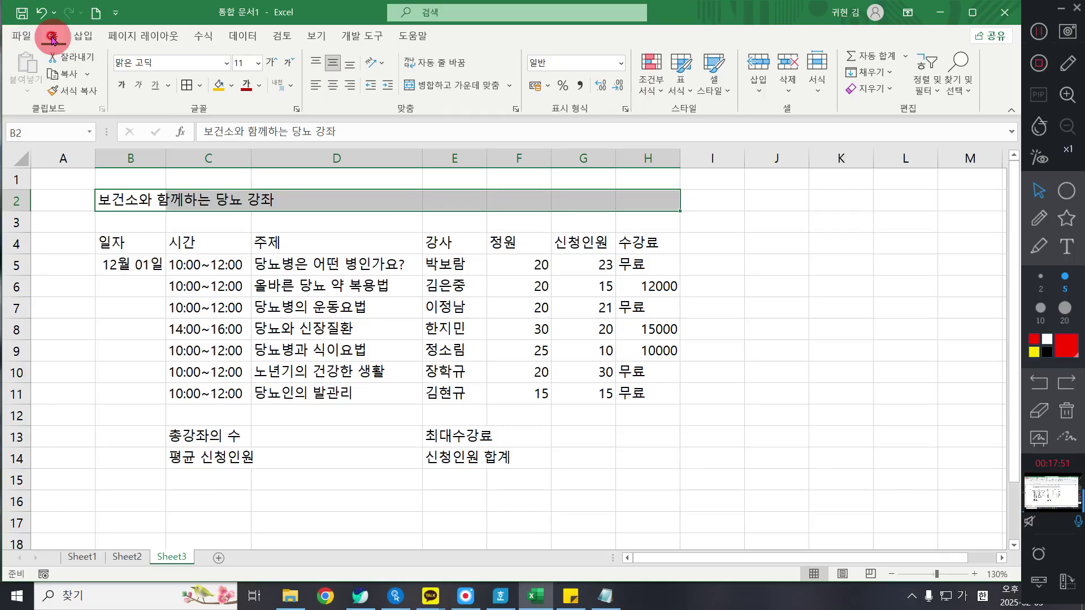
click(438, 88)
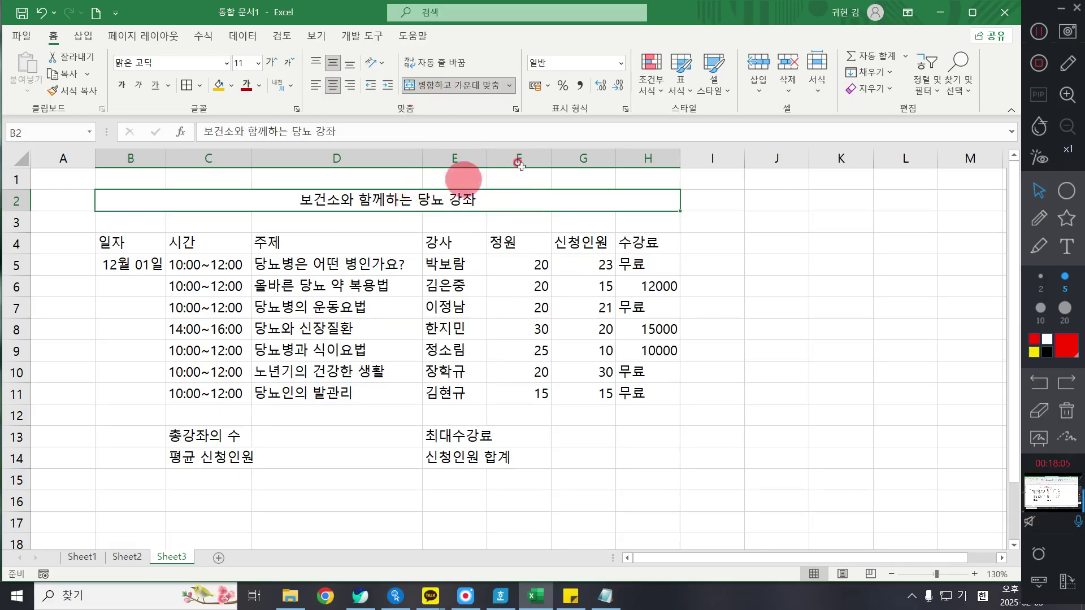
click(711, 84)
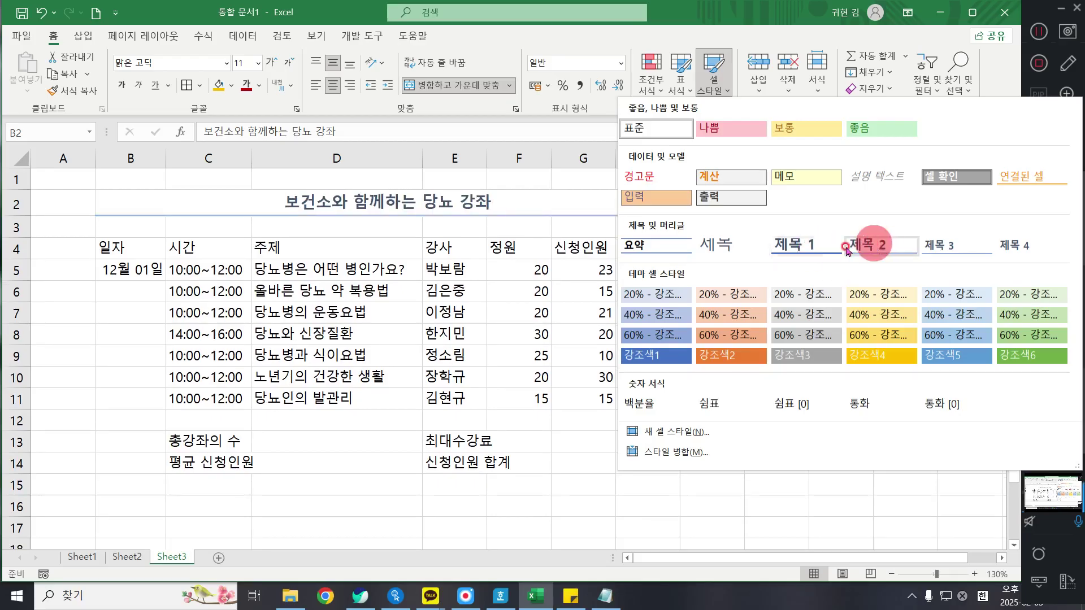
click(803, 251)
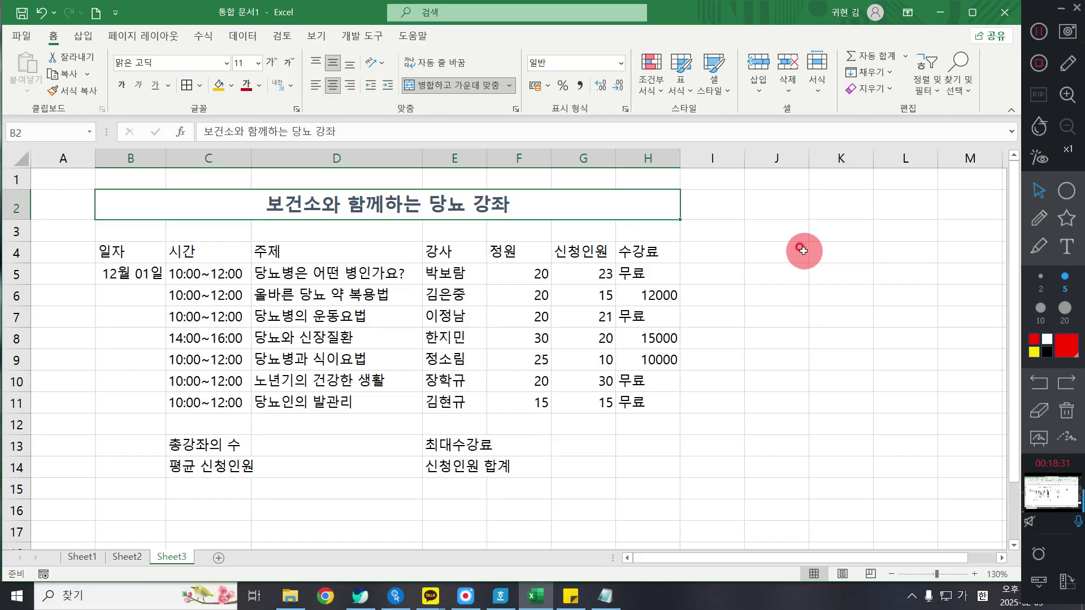
Apply all borders to the table range B4:H11 and center its contents horizontally.
click(273, 402)
drag(133, 253, 132, 275)
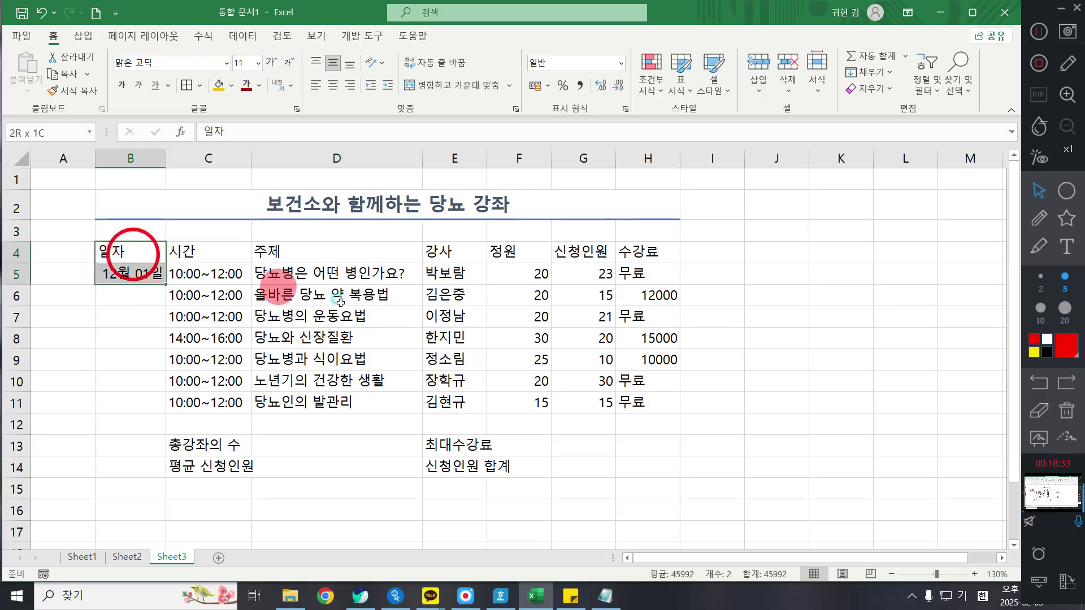
drag(340, 302, 655, 399)
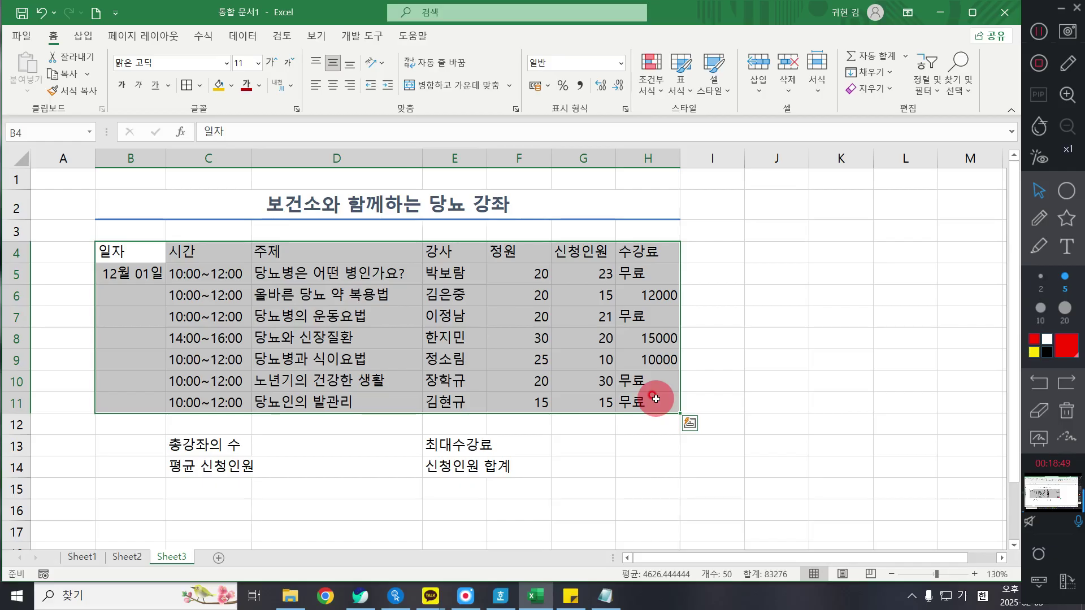
click(199, 88)
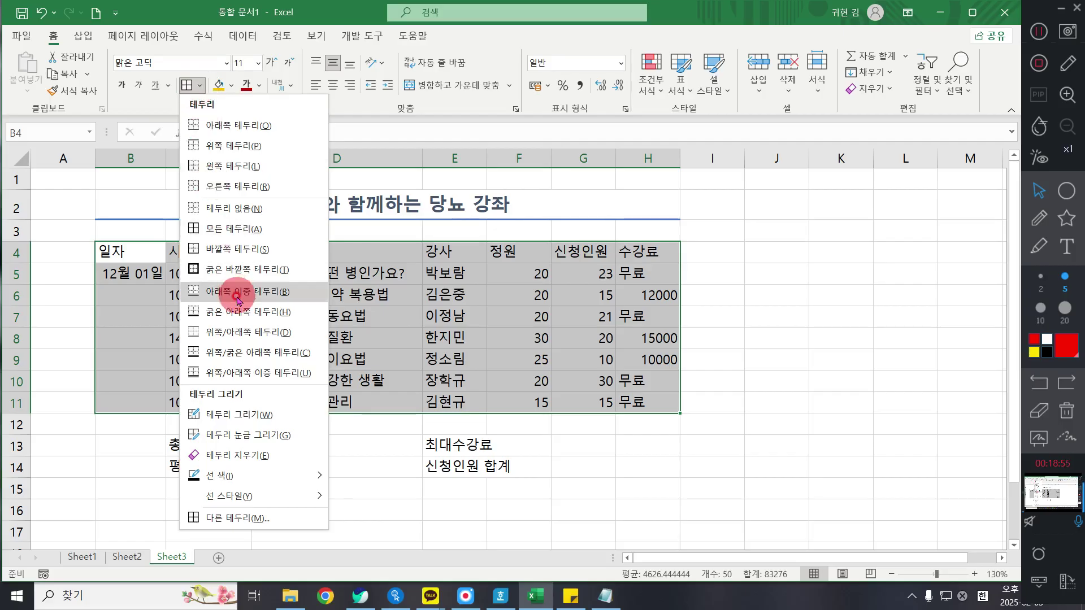
click(236, 239)
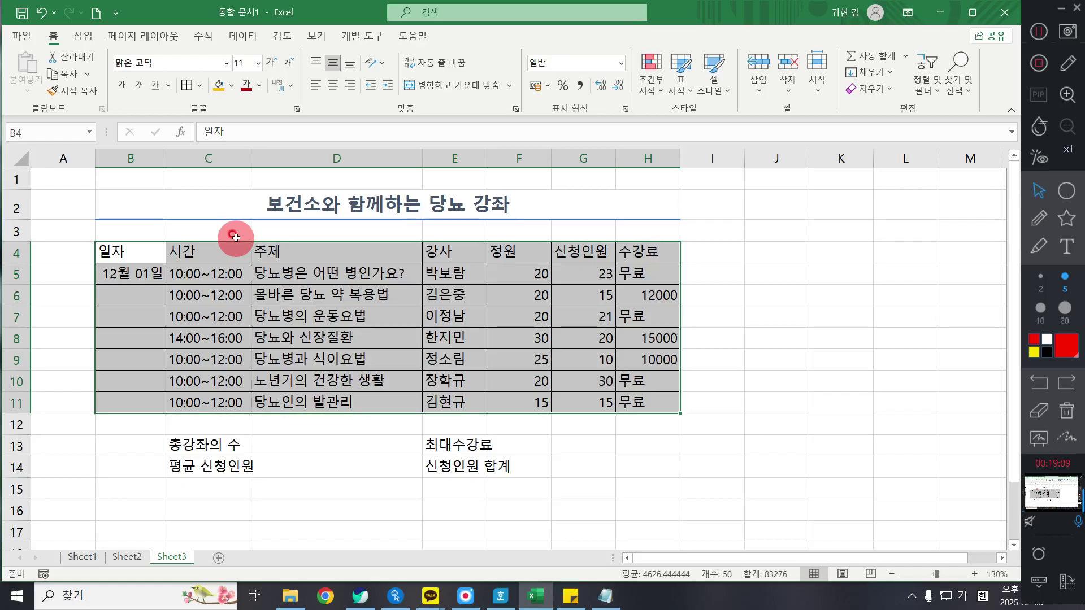
key(ctrl+q)
click(335, 85)
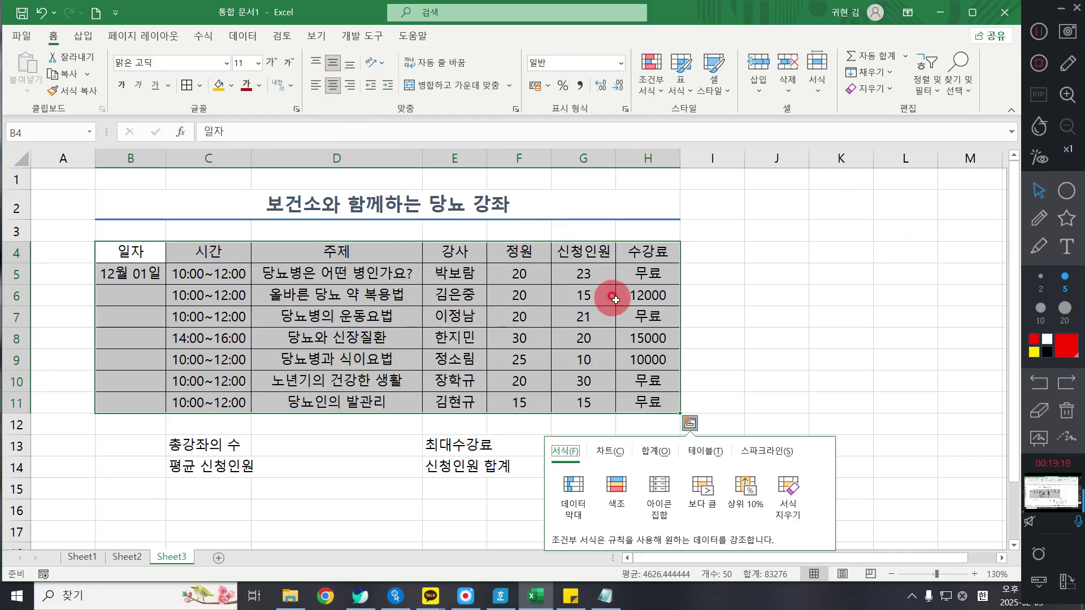
Fill the table's header row B4:H4 with a golden yellow background color.
drag(130, 251, 246, 253)
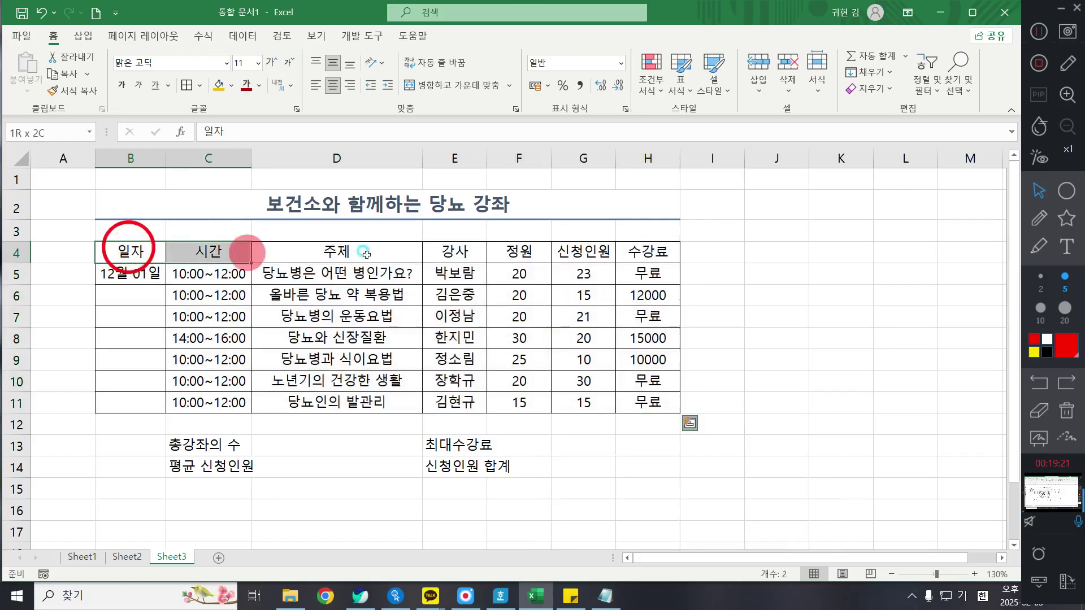
drag(365, 253, 655, 252)
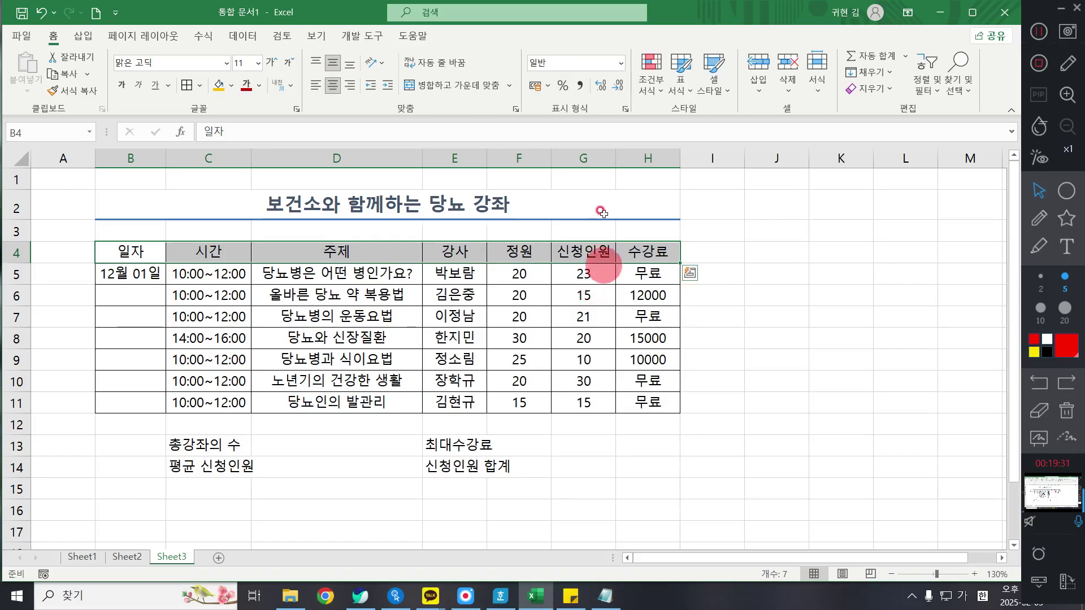
click(231, 85)
click(298, 122)
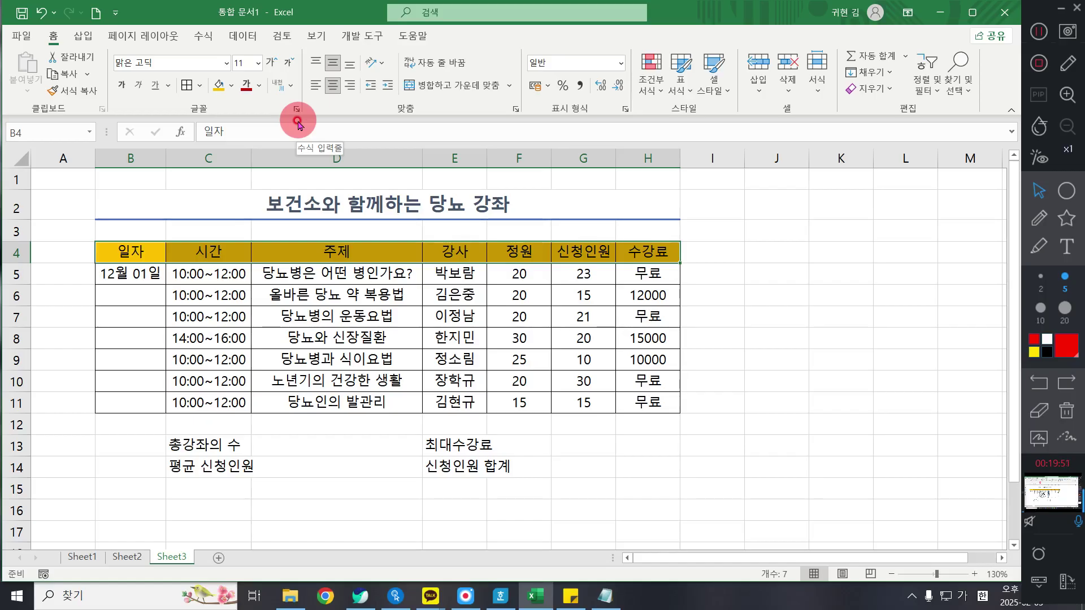
Extend the date series in the 일자 column from B5 down through B11.
click(130, 268)
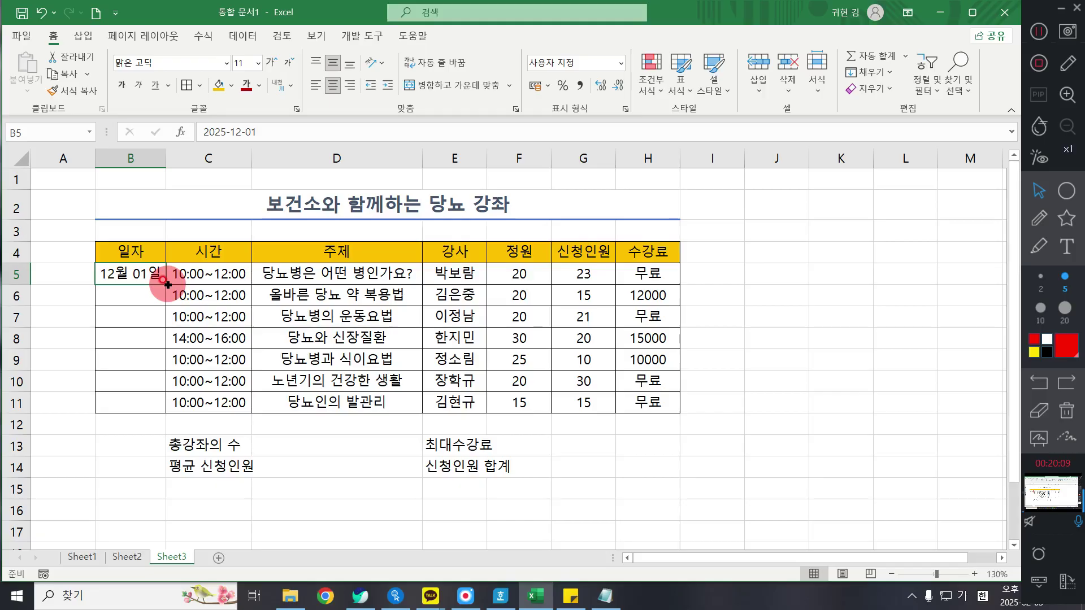
drag(168, 284, 163, 415)
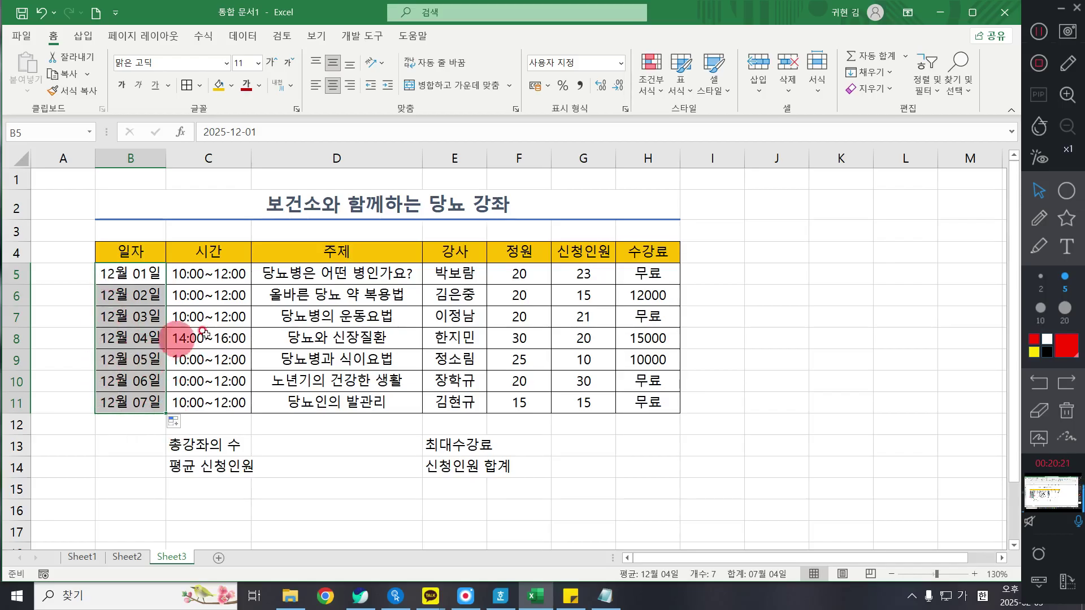
click(337, 312)
Right-align the 정원, 신청인원 and 수강료 values in F5:H11 and apply the comma number style to them.
click(652, 302)
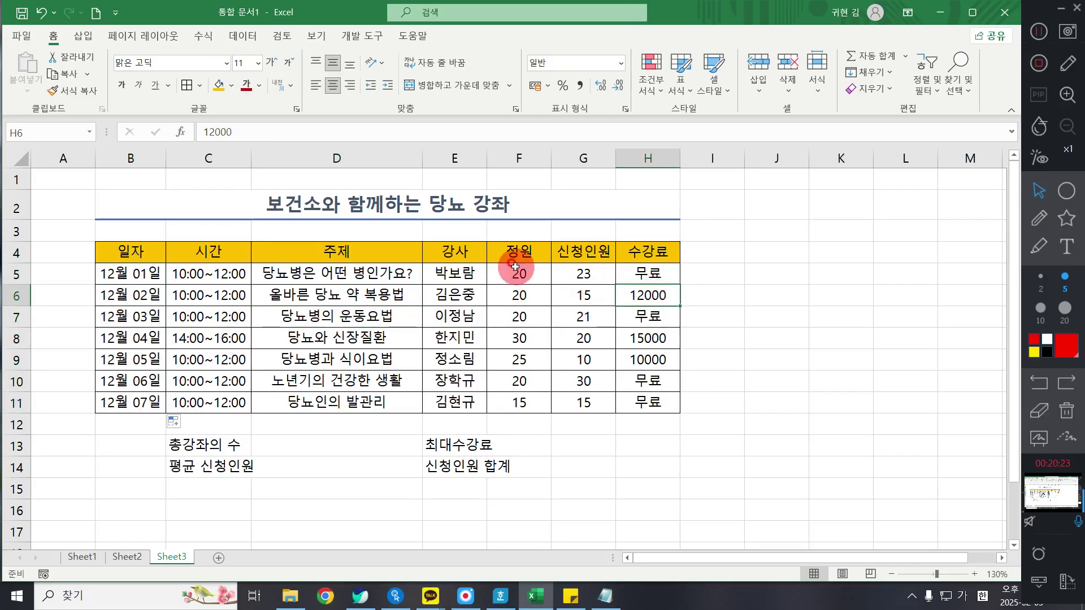
drag(515, 267, 640, 410)
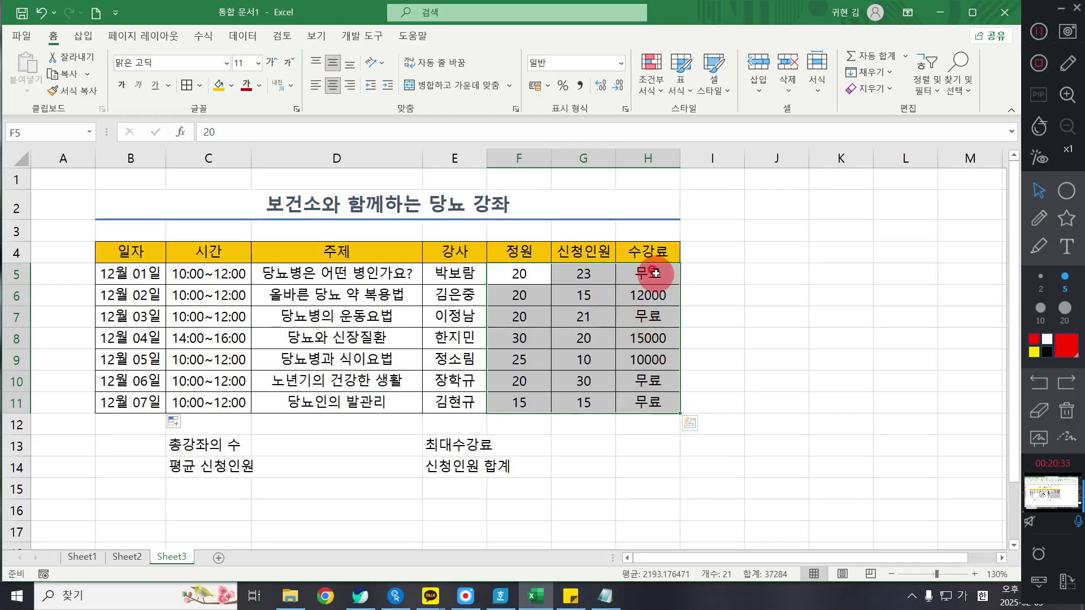
click(351, 86)
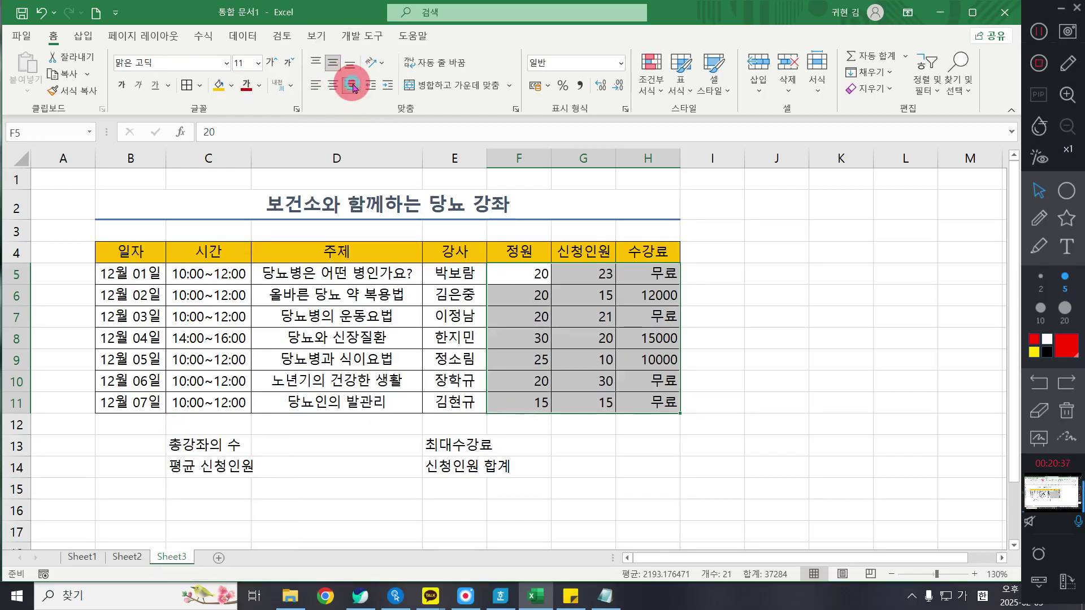
key(ctrl+q)
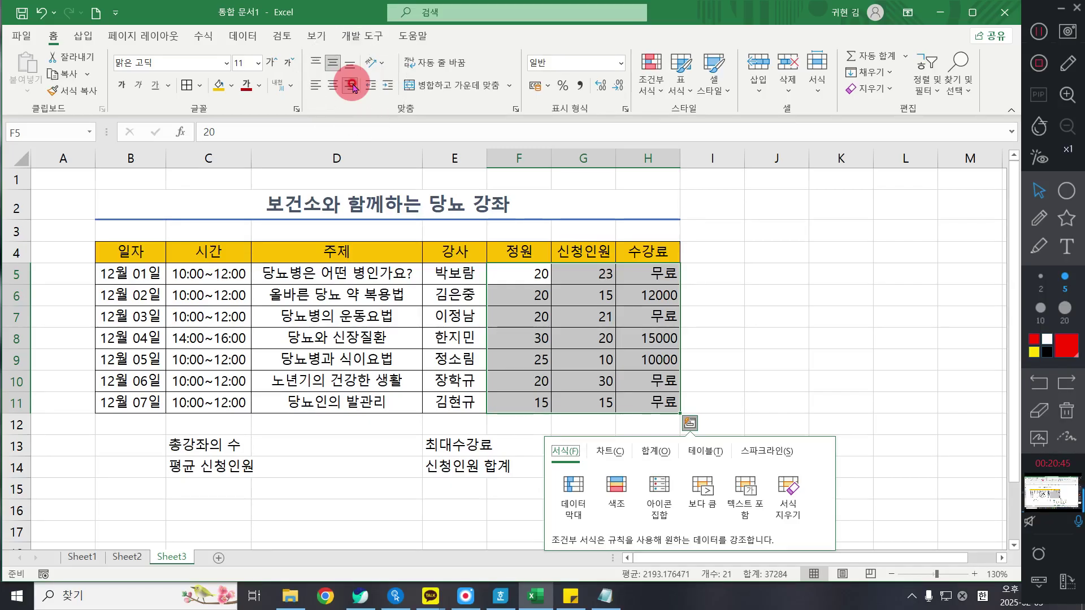
click(582, 87)
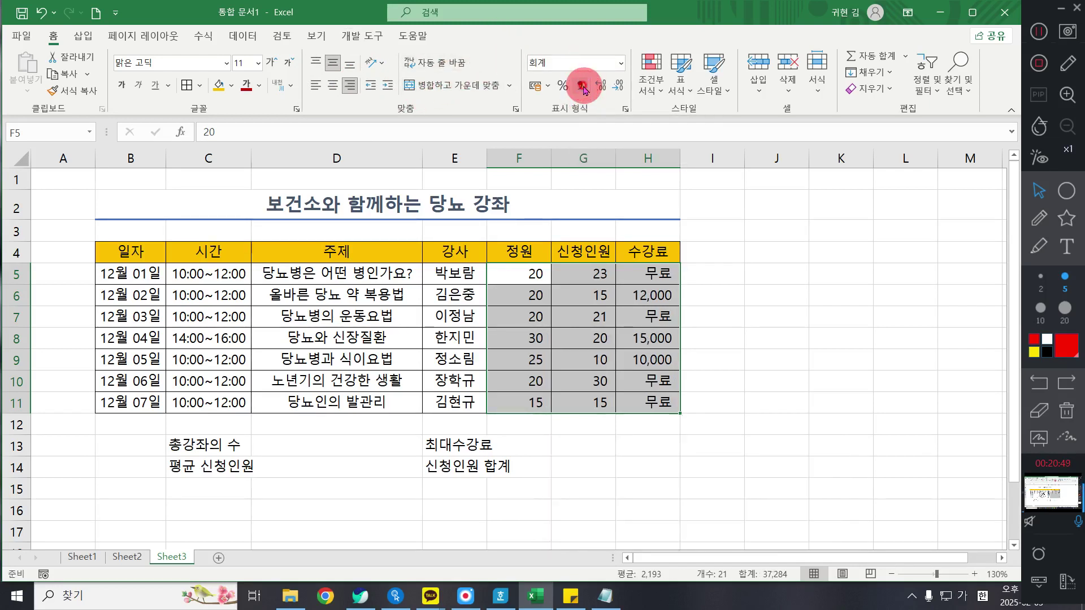
click(583, 87)
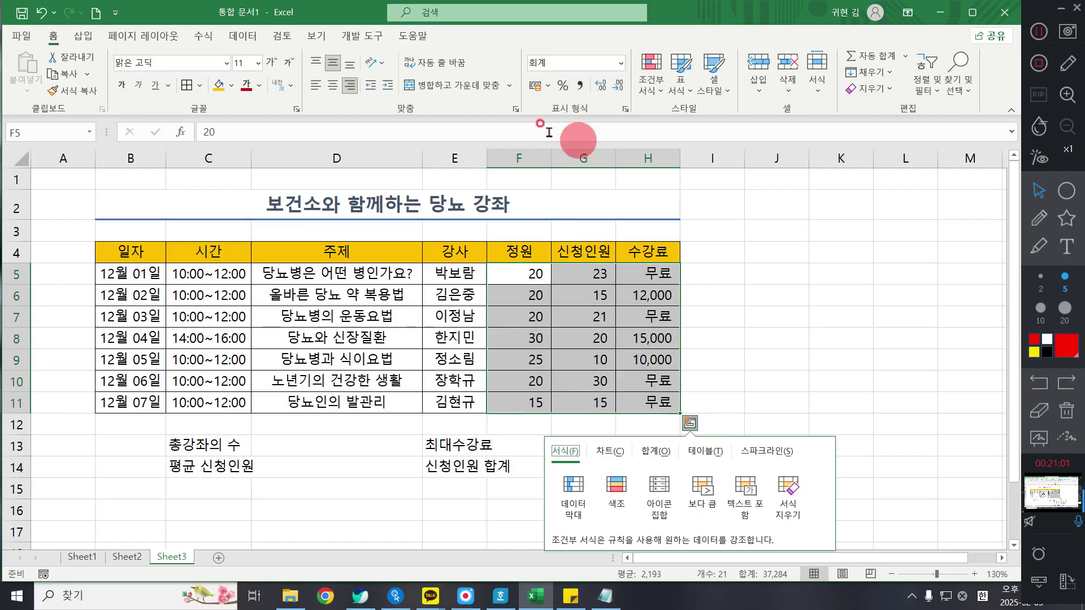
Auto-fit the width of column C so the 평균 신청인원 label fits inside its cell.
click(336, 424)
click(225, 444)
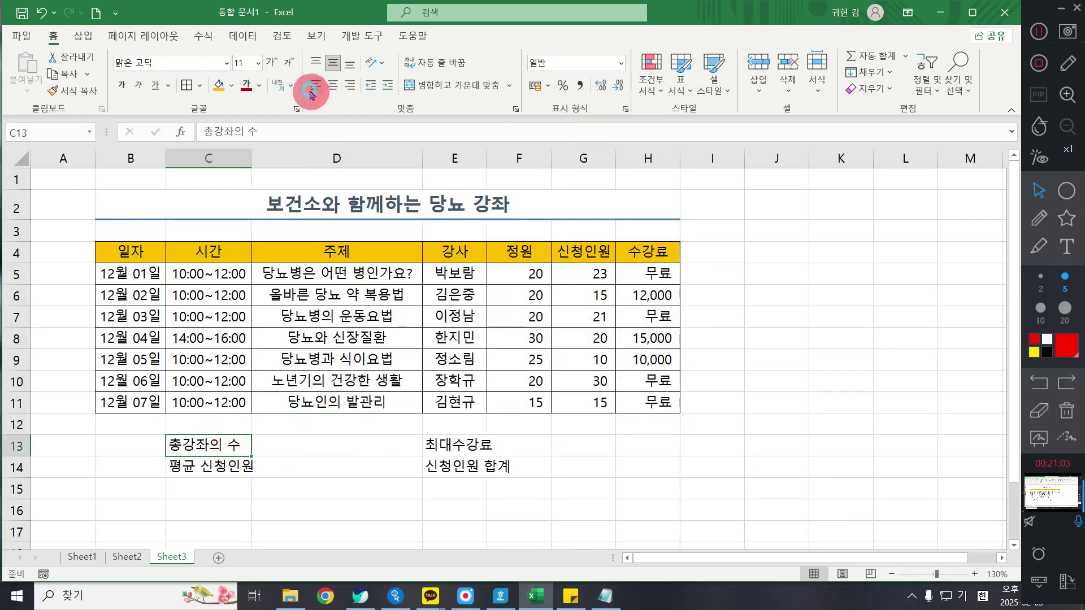
drag(201, 444, 673, 469)
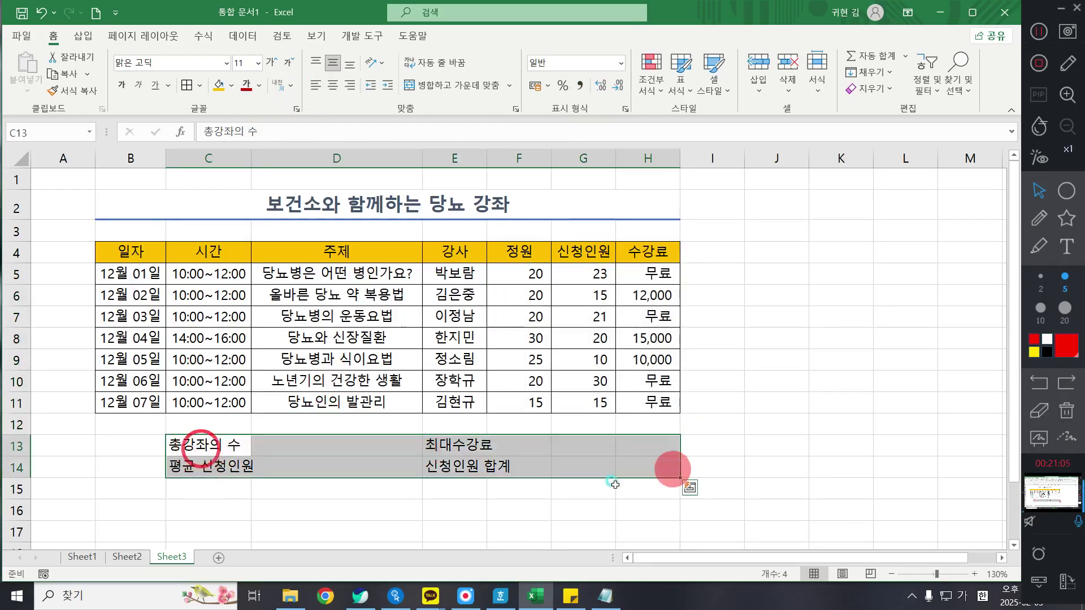
click(614, 484)
drag(225, 443, 215, 466)
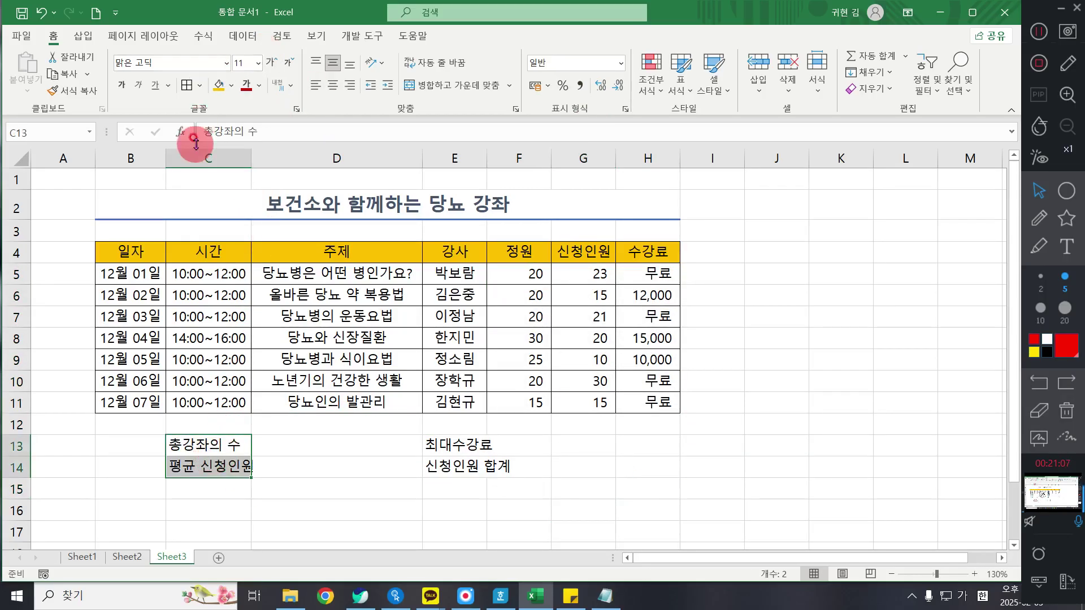
click(212, 159)
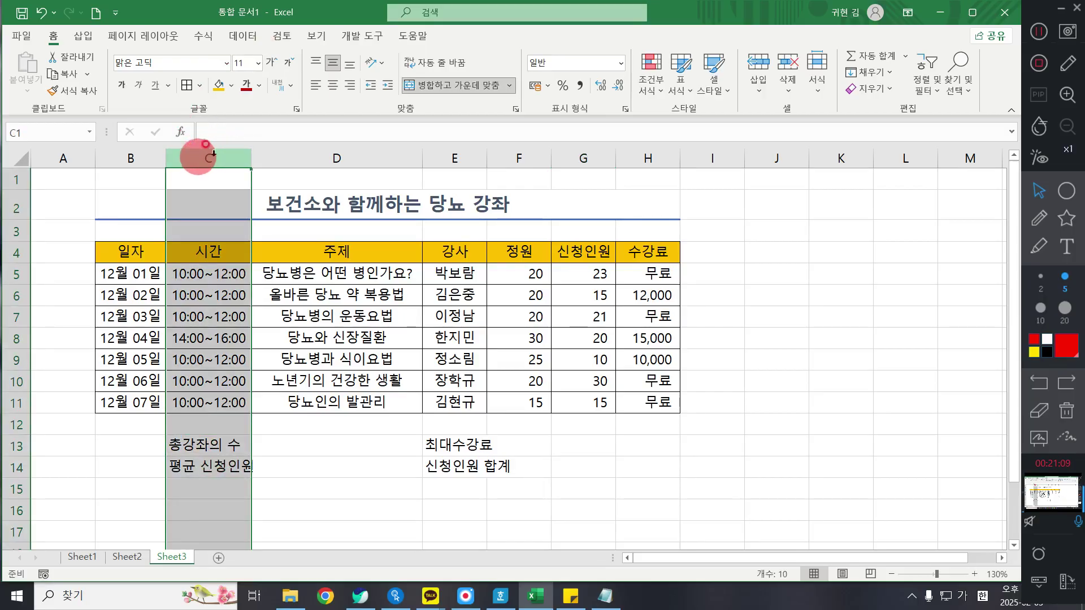
double_click(251, 158)
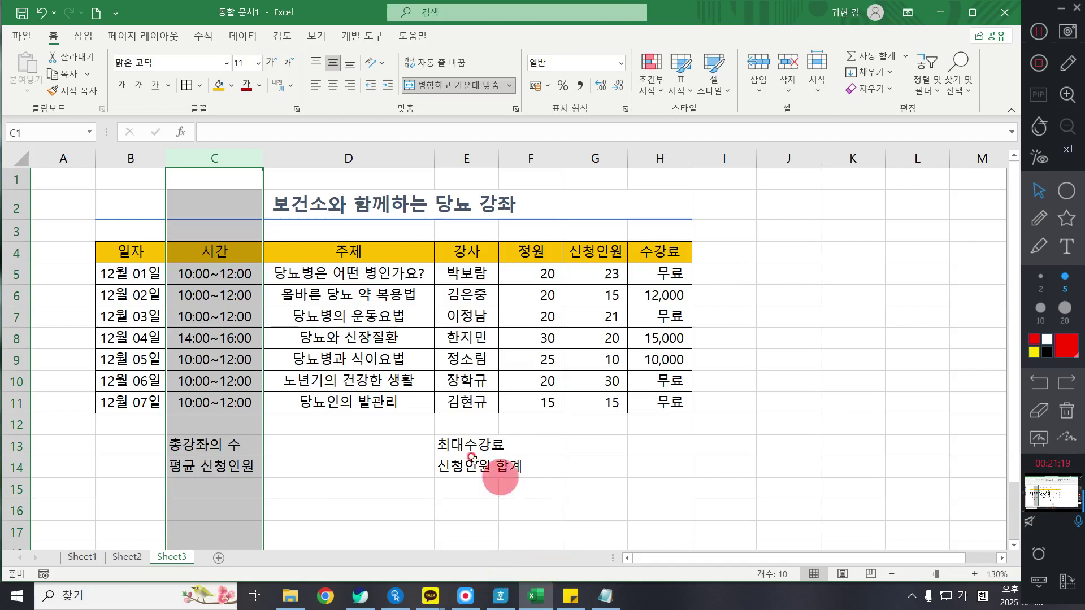
Merge E13:F14 across row by row and center the 최대수강료 and 신청인원 합계 labels.
drag(460, 445, 523, 446)
click(543, 467)
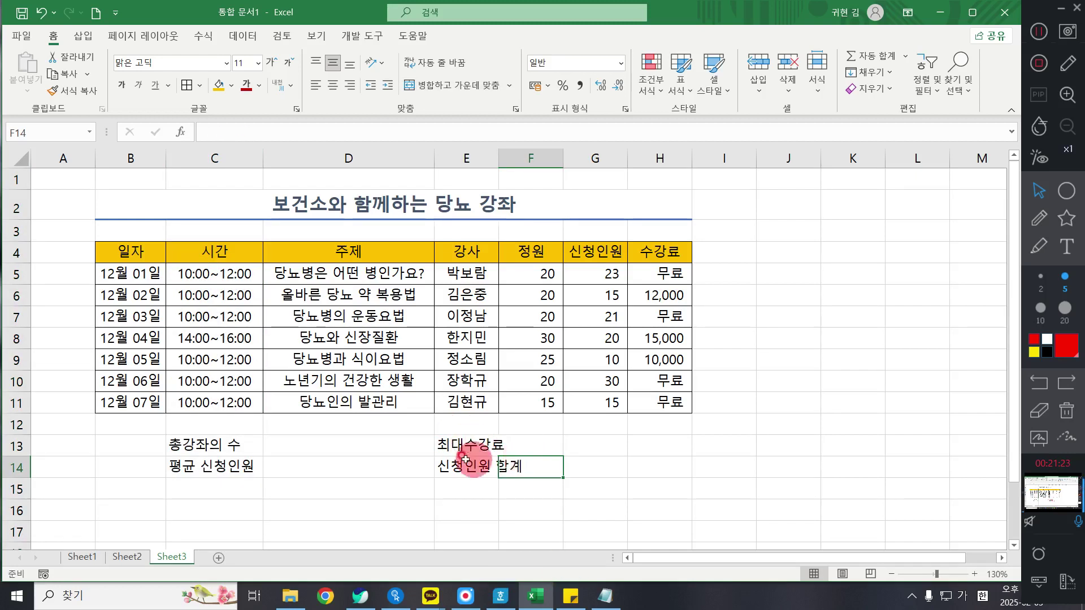
drag(464, 445, 527, 468)
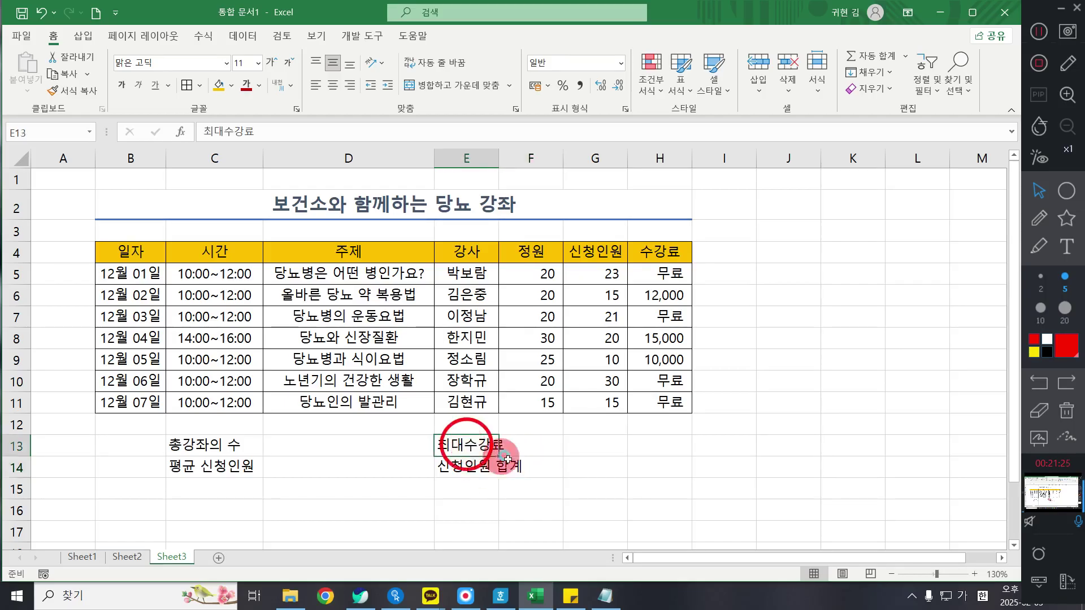
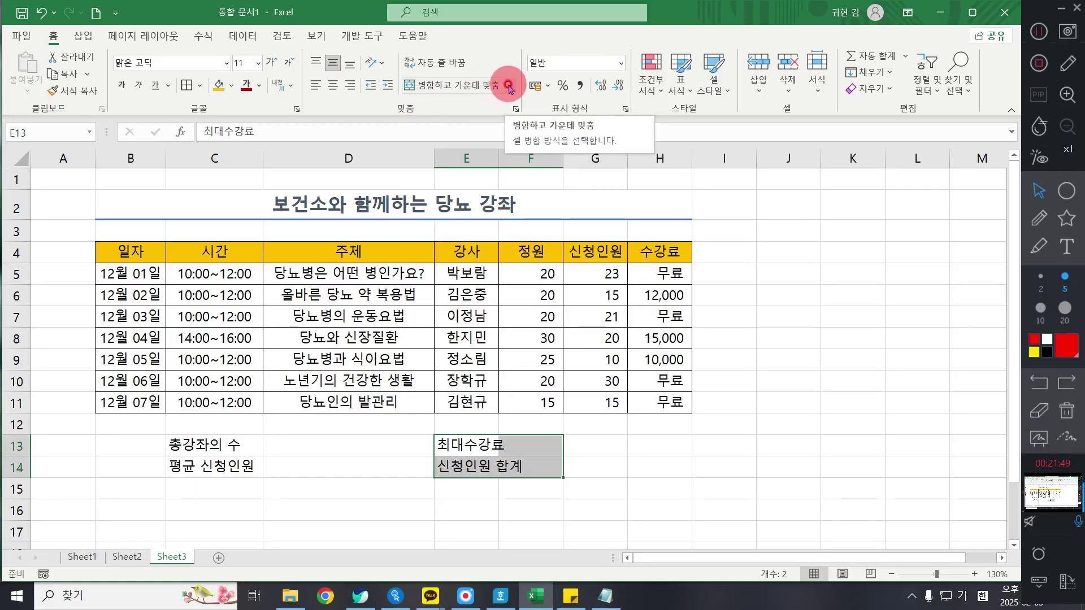
click(509, 86)
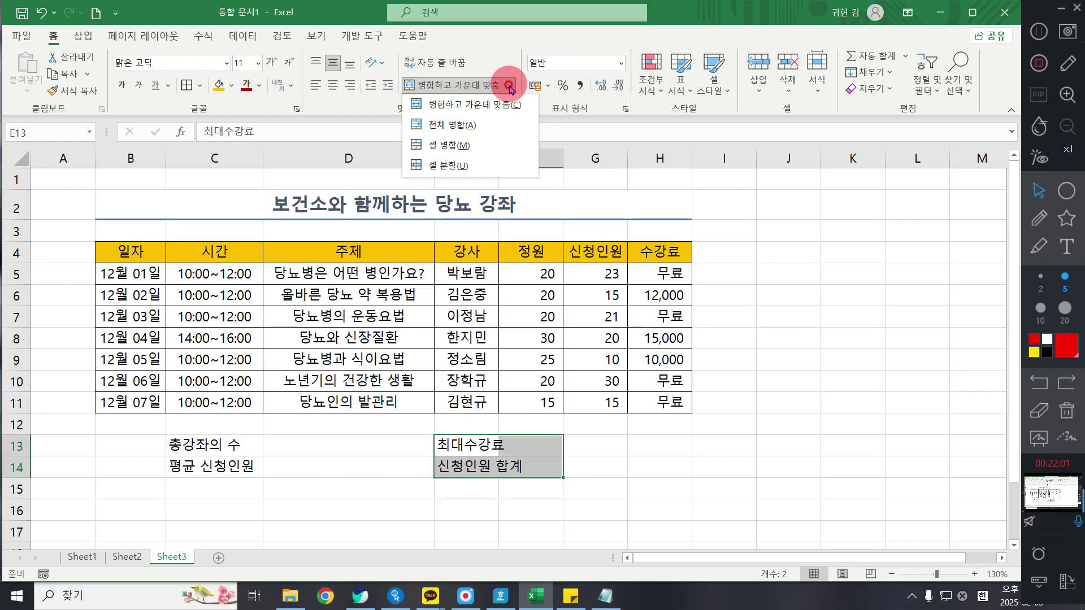
click(490, 127)
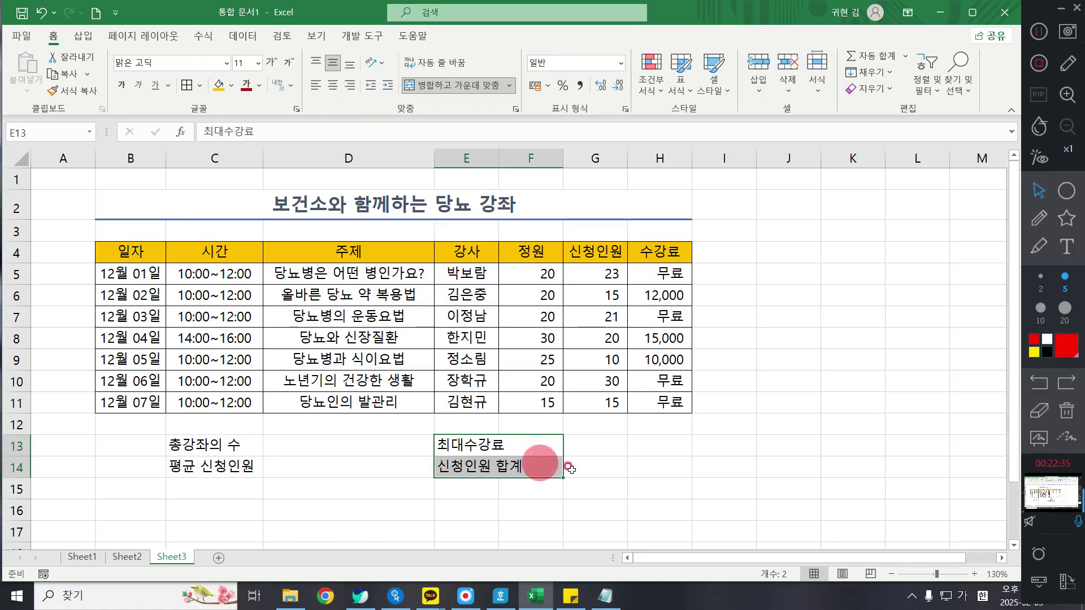
click(334, 86)
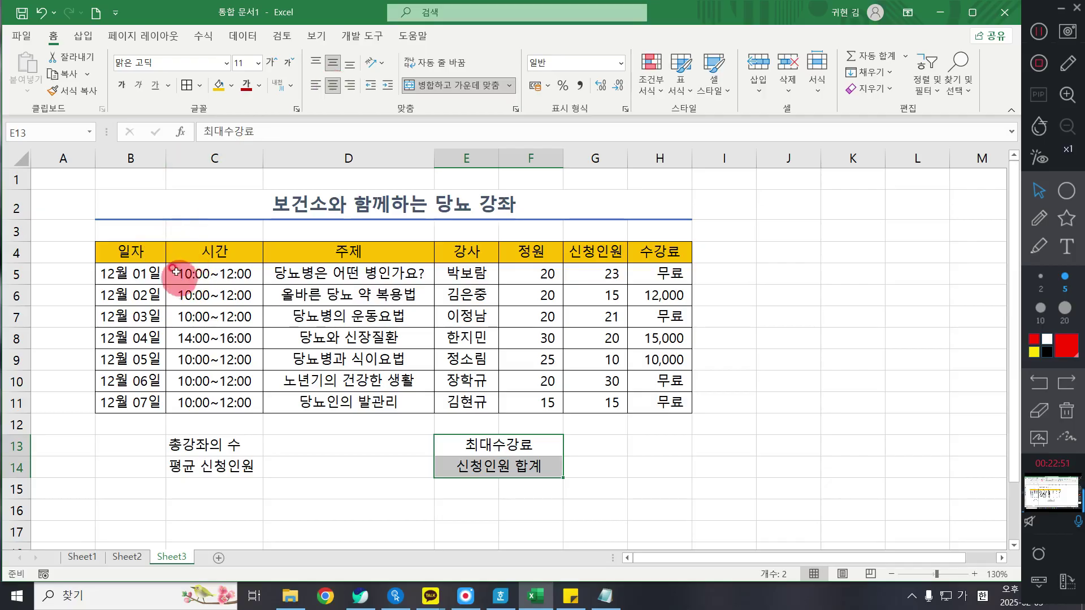
Center the summary block C13:H14 horizontally and apply all borders to it.
drag(148, 249, 656, 398)
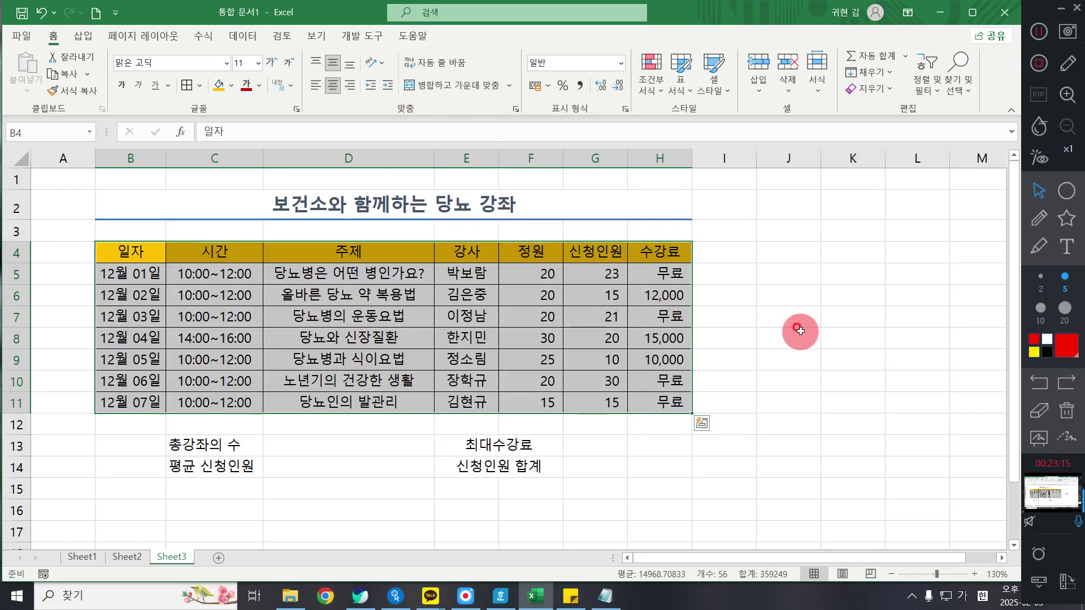
drag(199, 456, 669, 459)
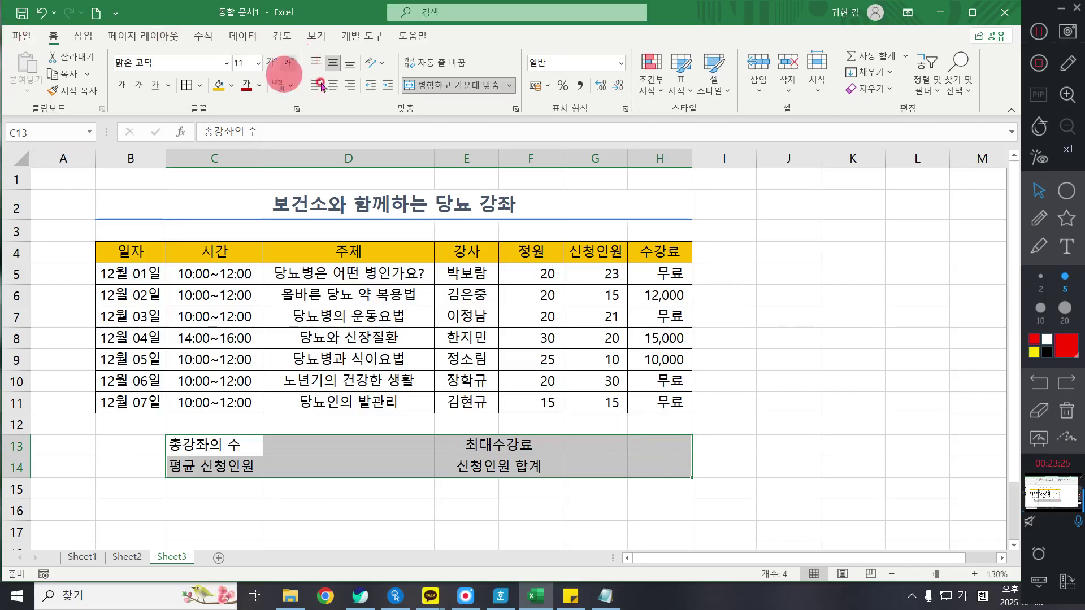
click(338, 85)
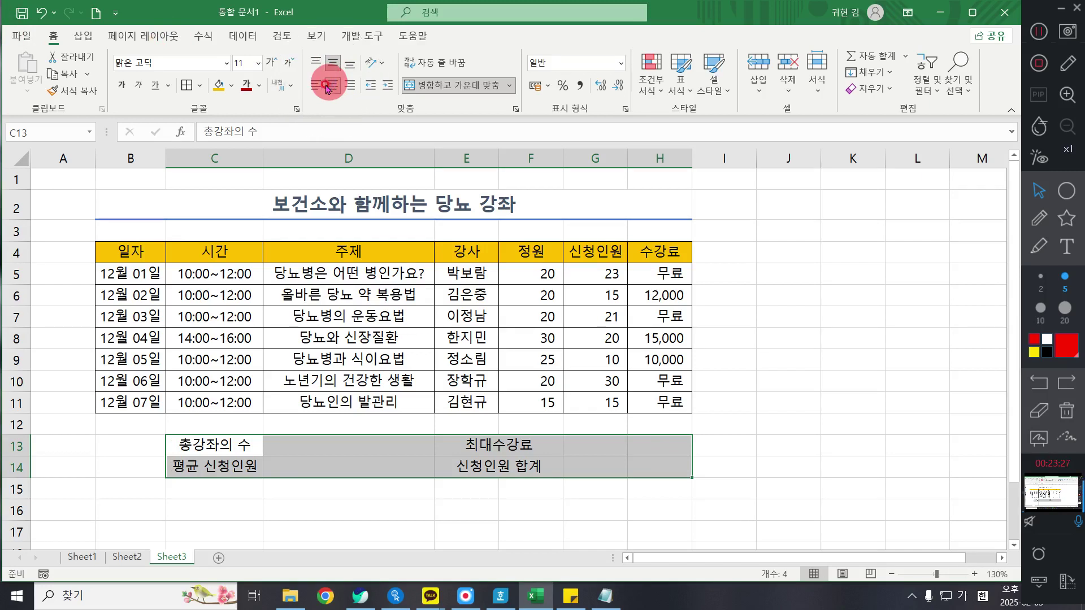
click(201, 88)
click(234, 257)
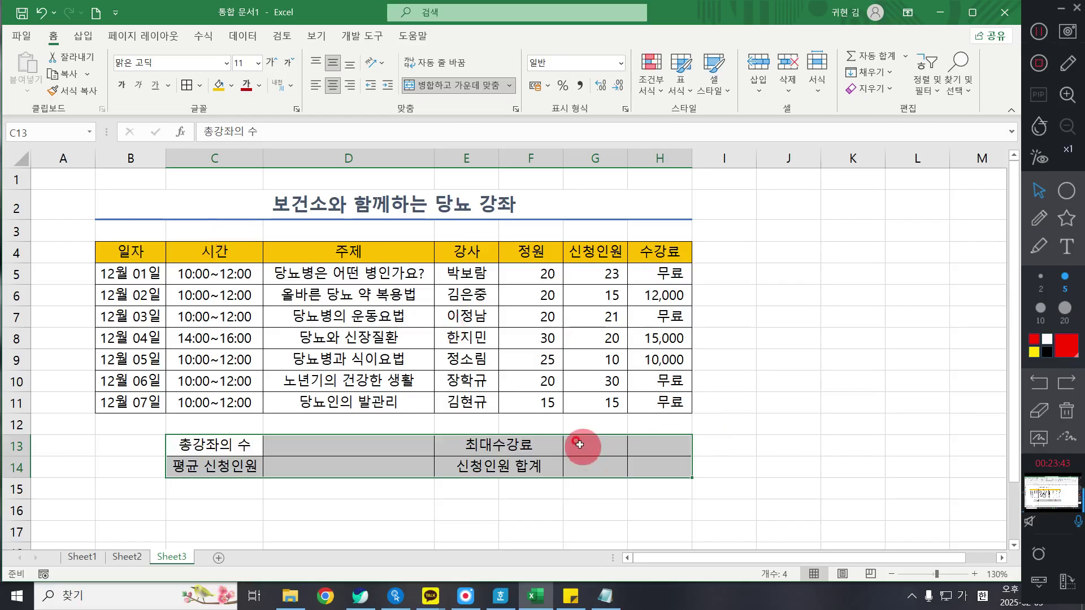
Merge the empty result cells G13:H14 across, keeping each row separate.
drag(581, 445, 644, 466)
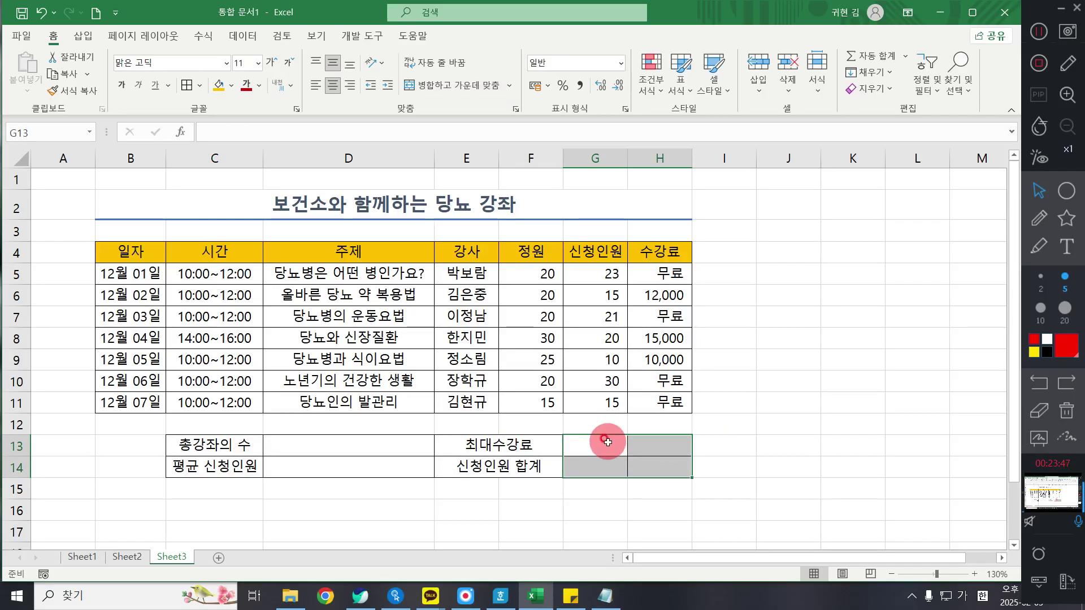
drag(605, 449, 654, 460)
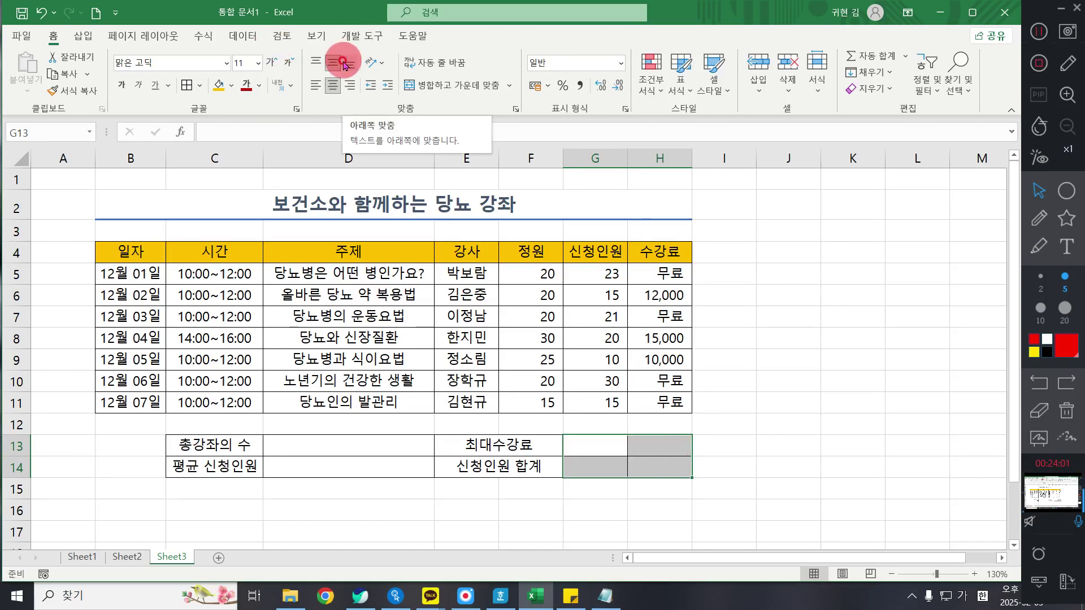
click(512, 86)
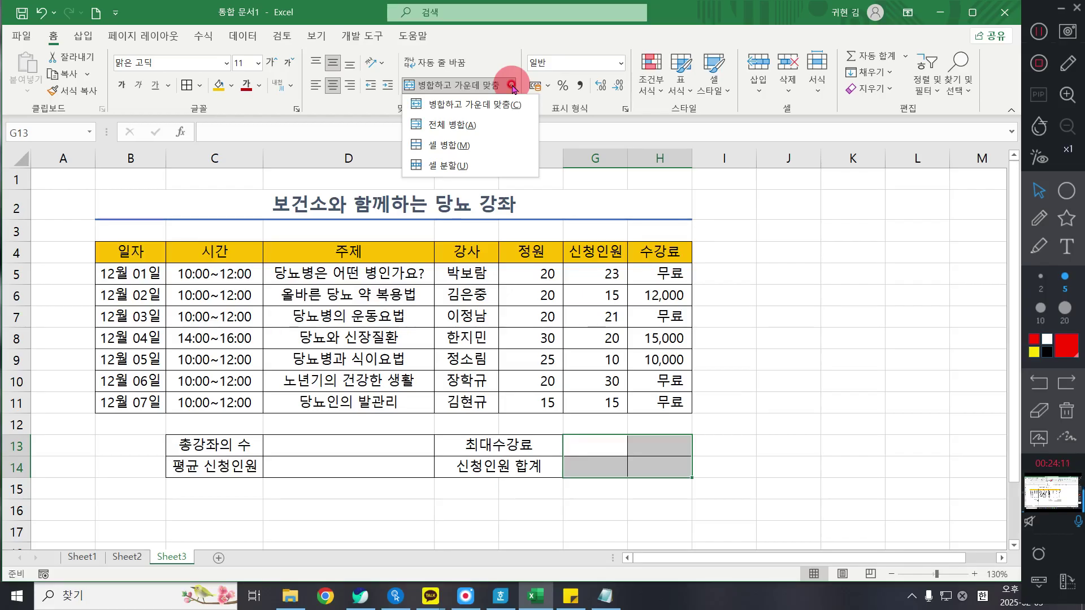
click(457, 128)
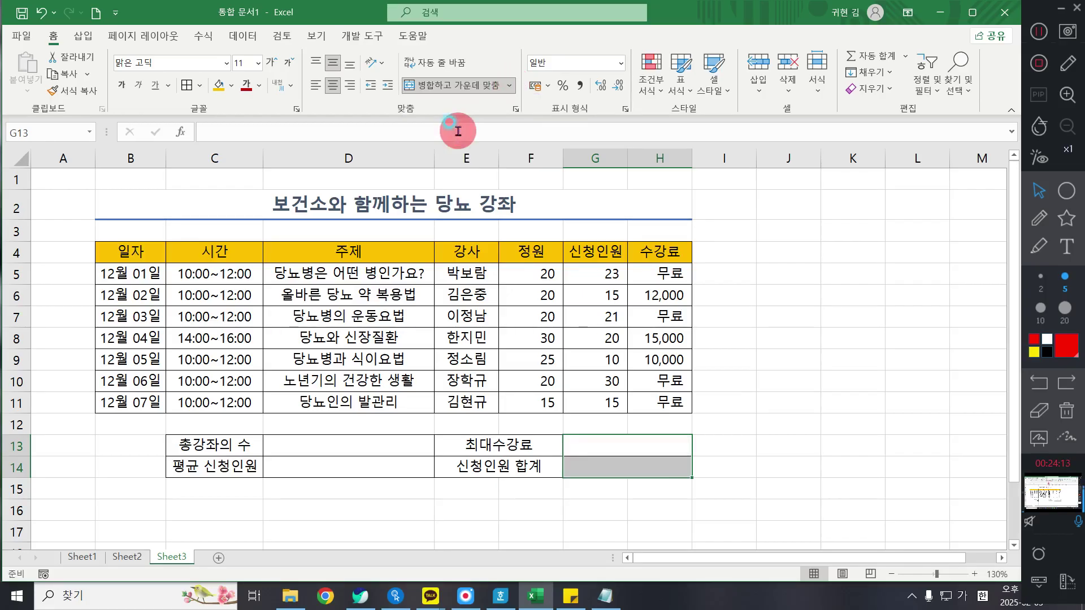
Apply the comma number style to the merged result cells G13:H14.
click(581, 85)
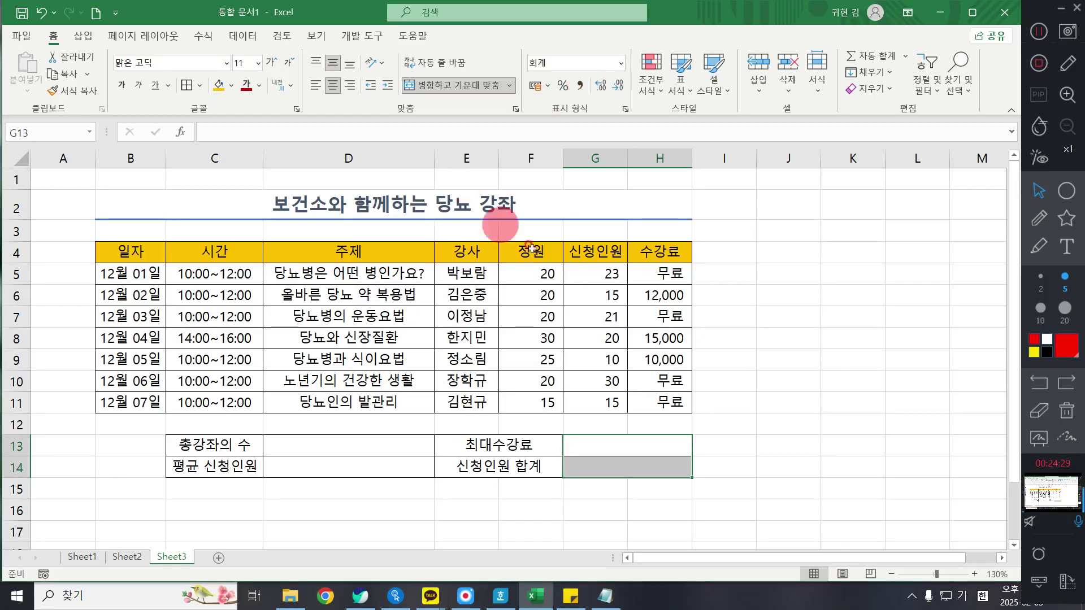
click(348, 290)
click(304, 277)
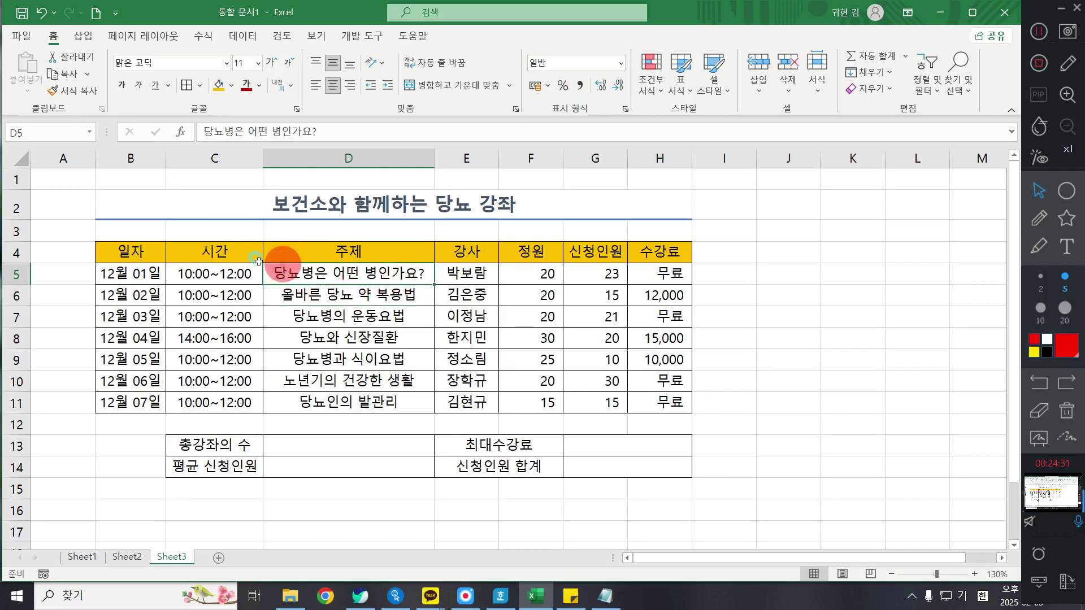
click(271, 202)
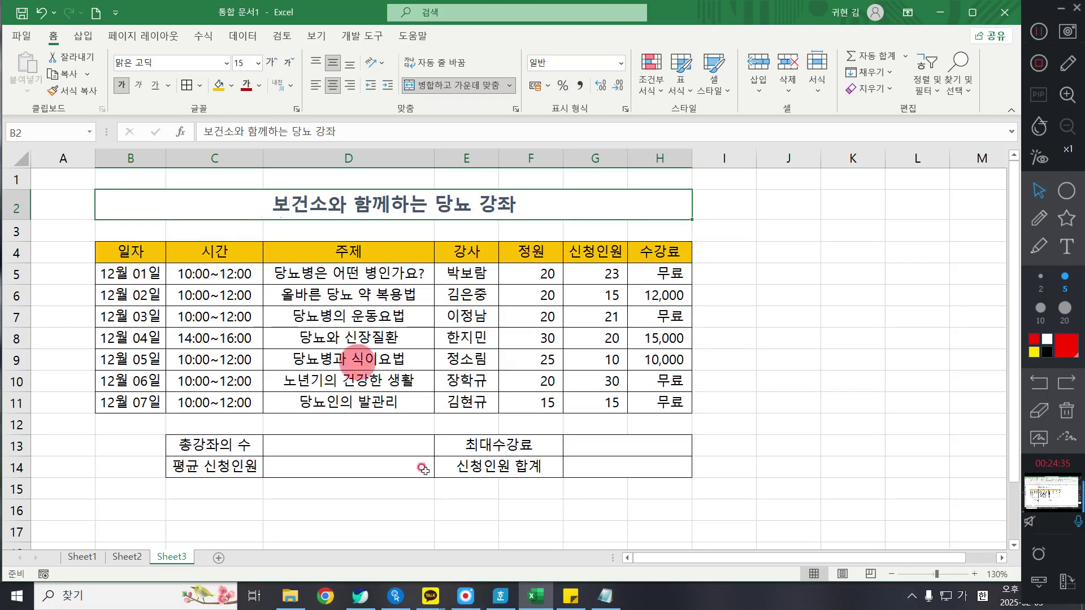
Start a COUNT function in cell D13 for the 총강좌의 수 result.
click(345, 449)
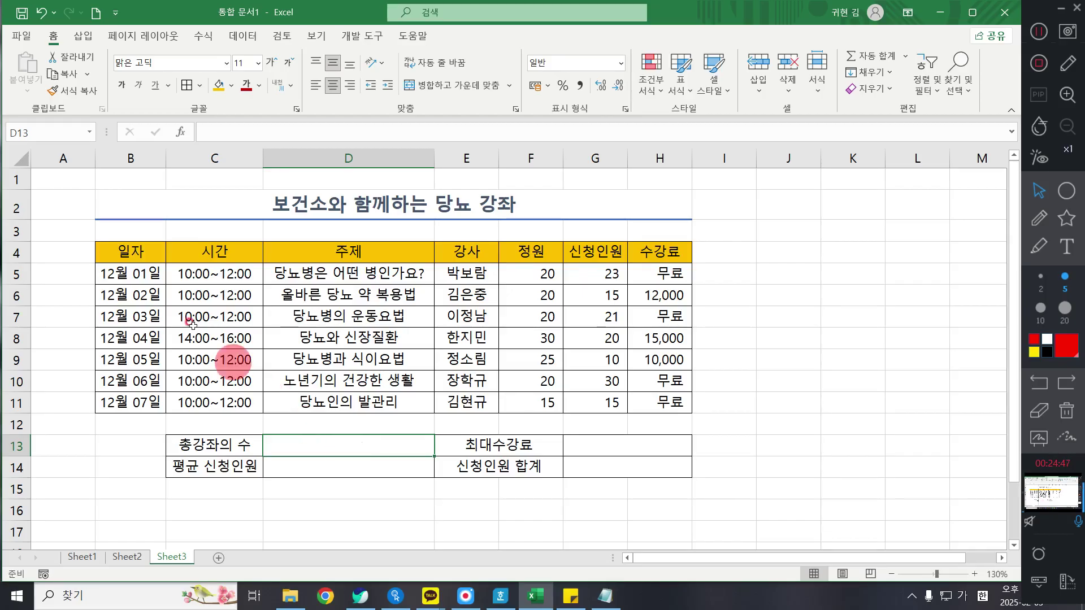
drag(123, 270, 129, 402)
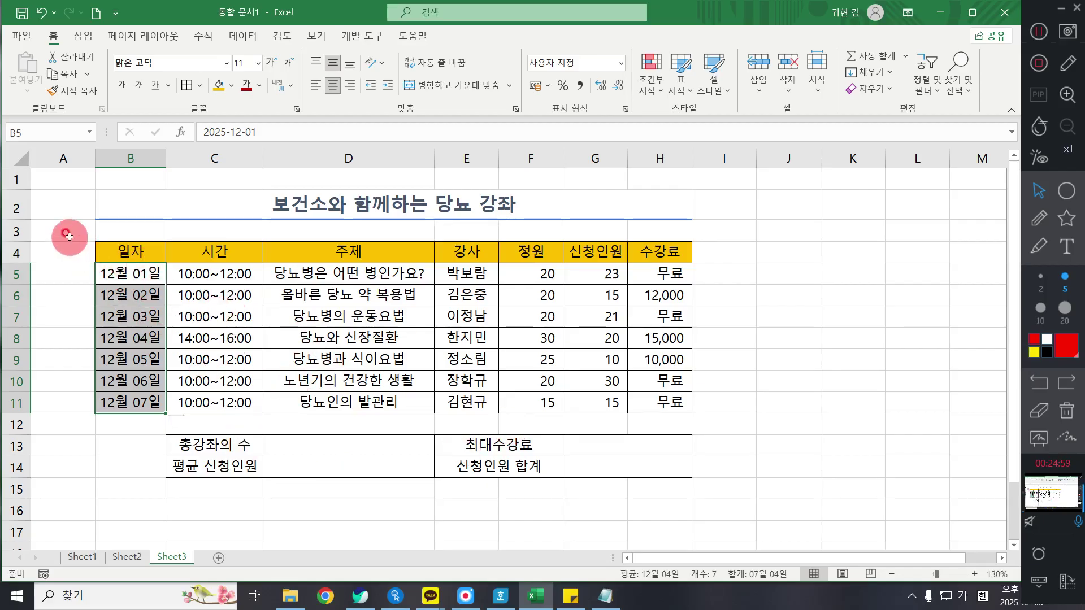
drag(130, 278, 130, 402)
click(283, 443)
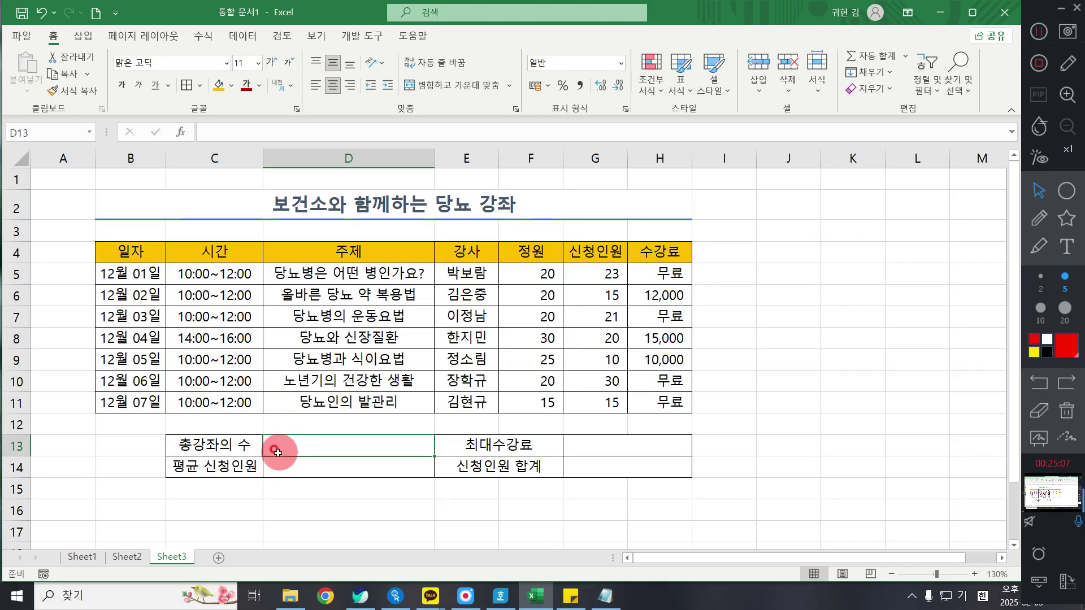
double_click(369, 446)
text(=)
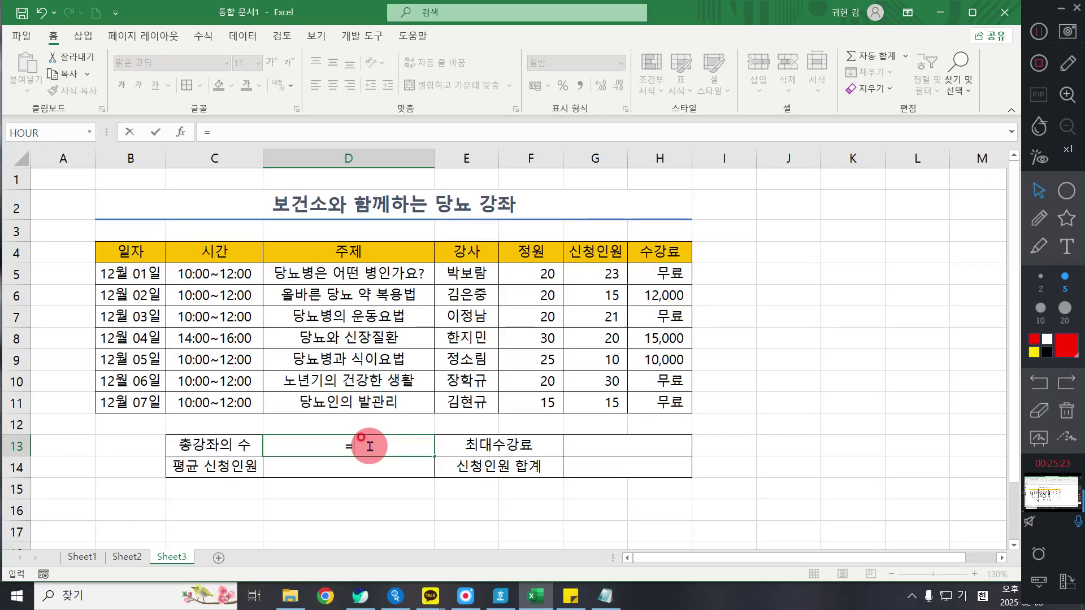
text(채)
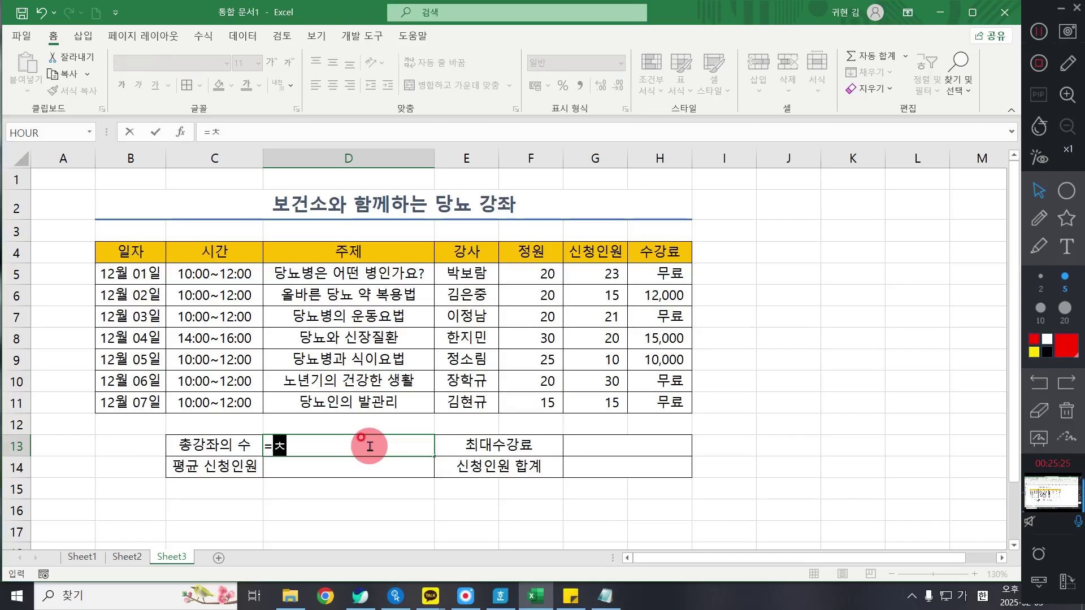
key(BackSpace)
key(Hangul)
text(CP)
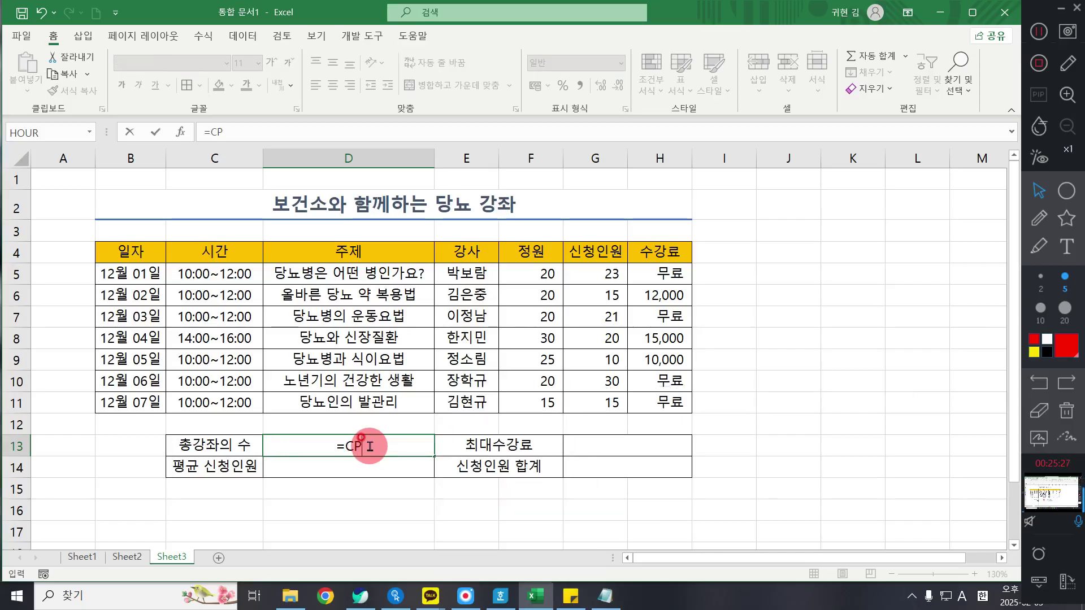
key(BackSpace)
text(O)
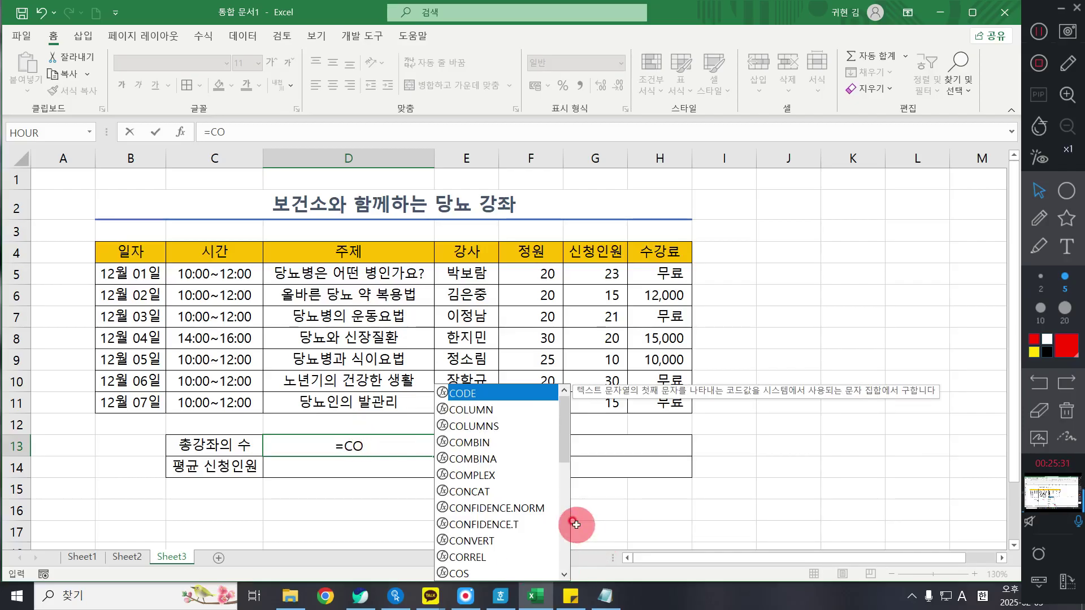
text(U)
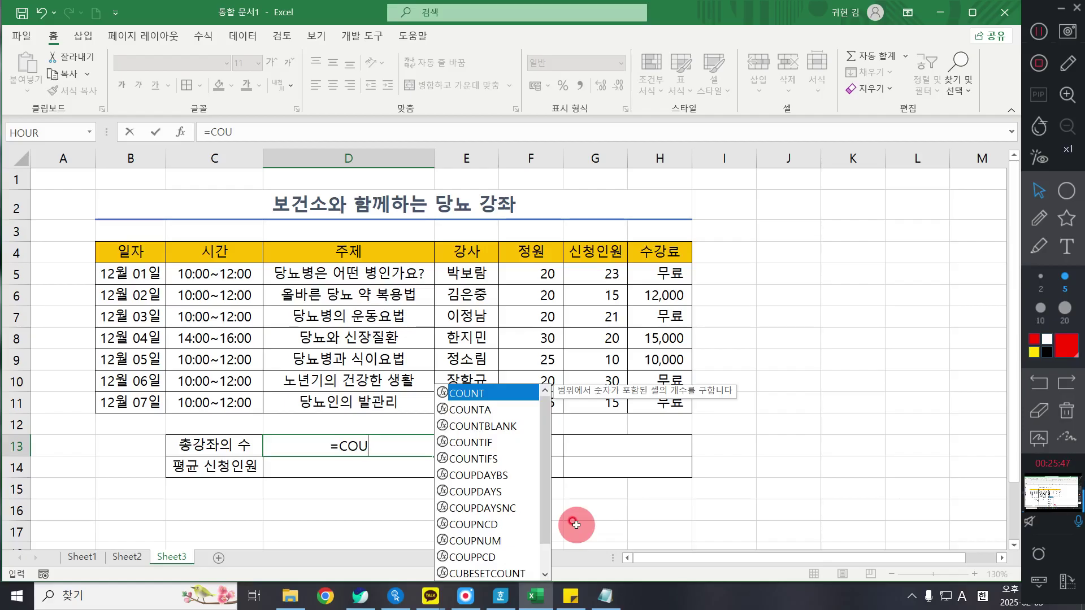
key(Escape)
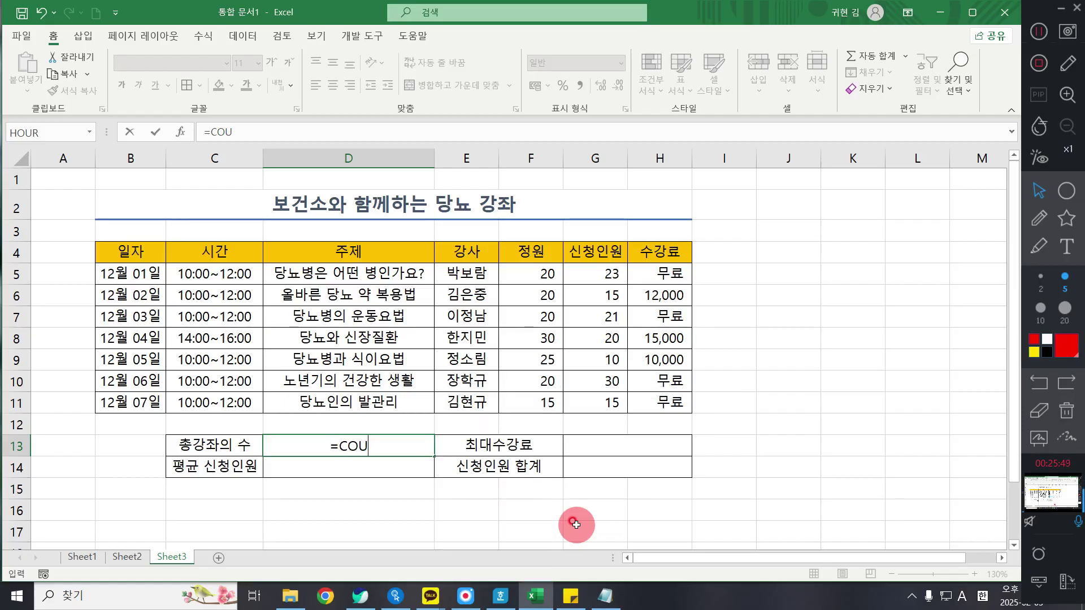
key(super+plus)
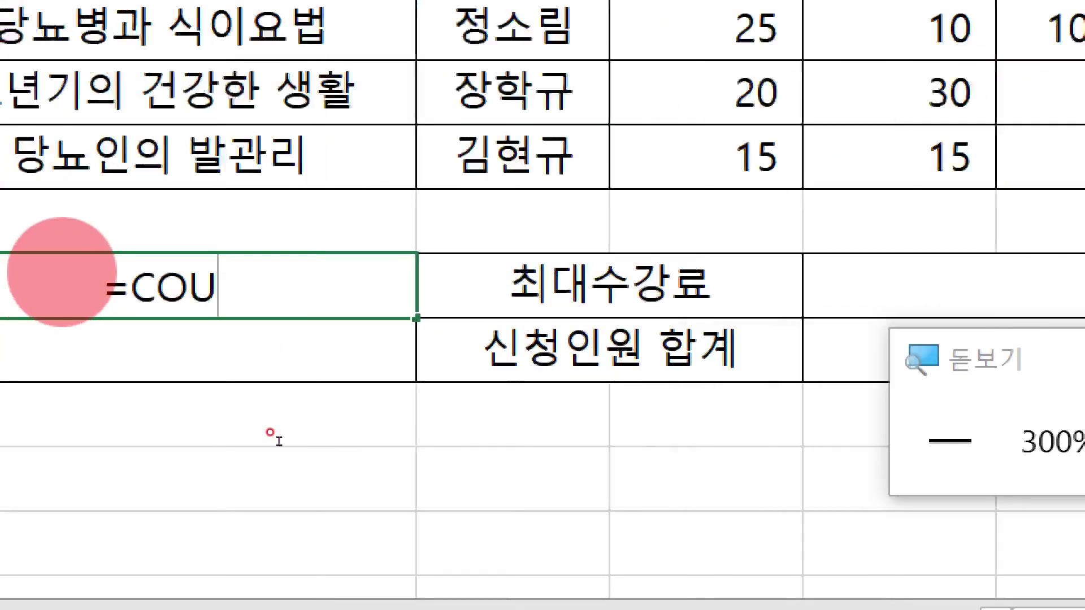
key(BackSpace)
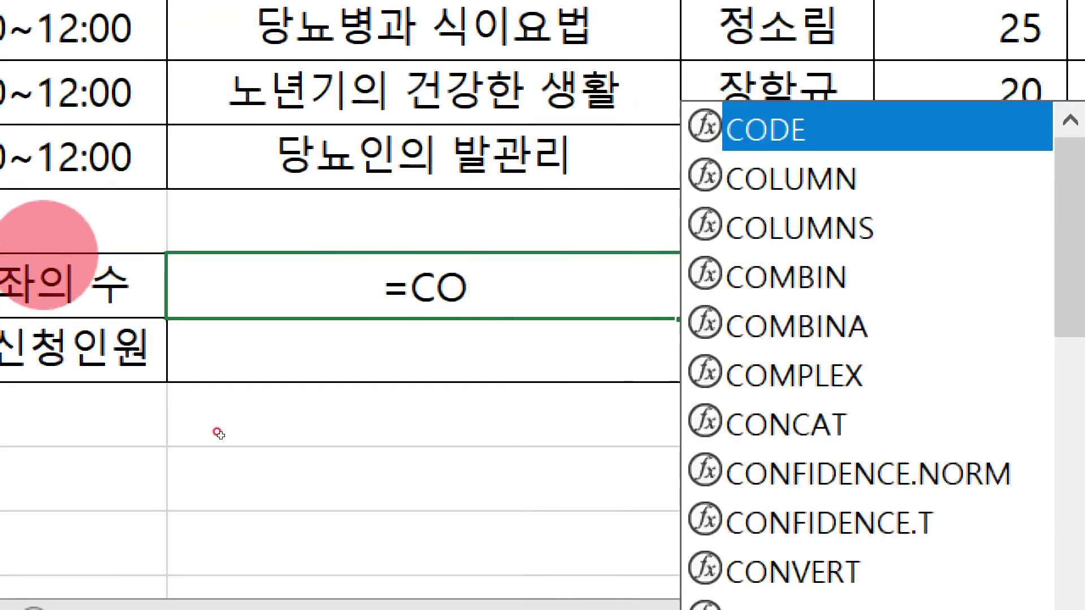
text(U)
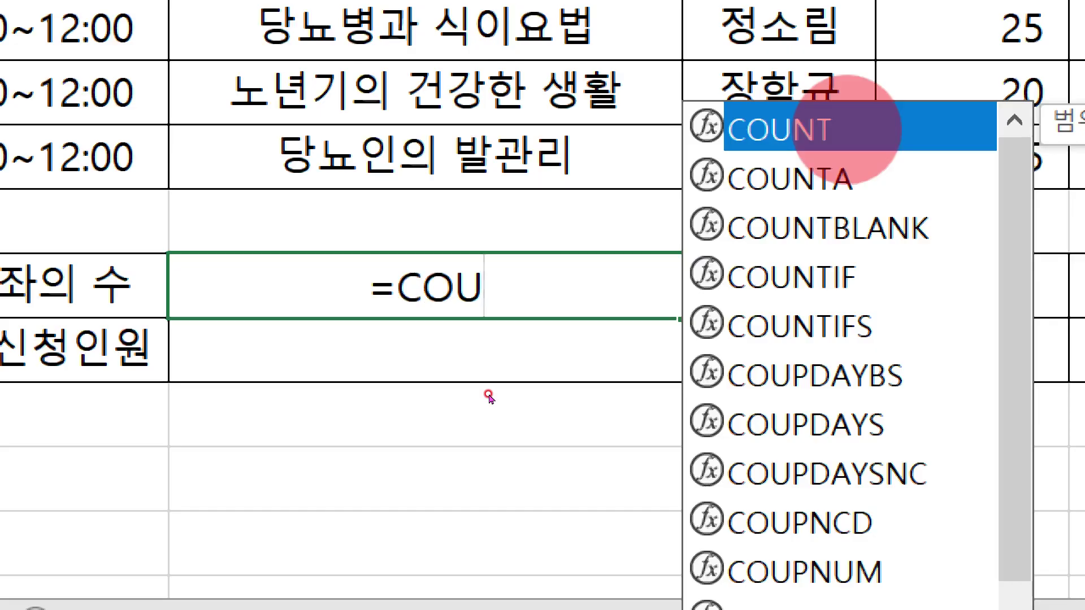
double_click(848, 130)
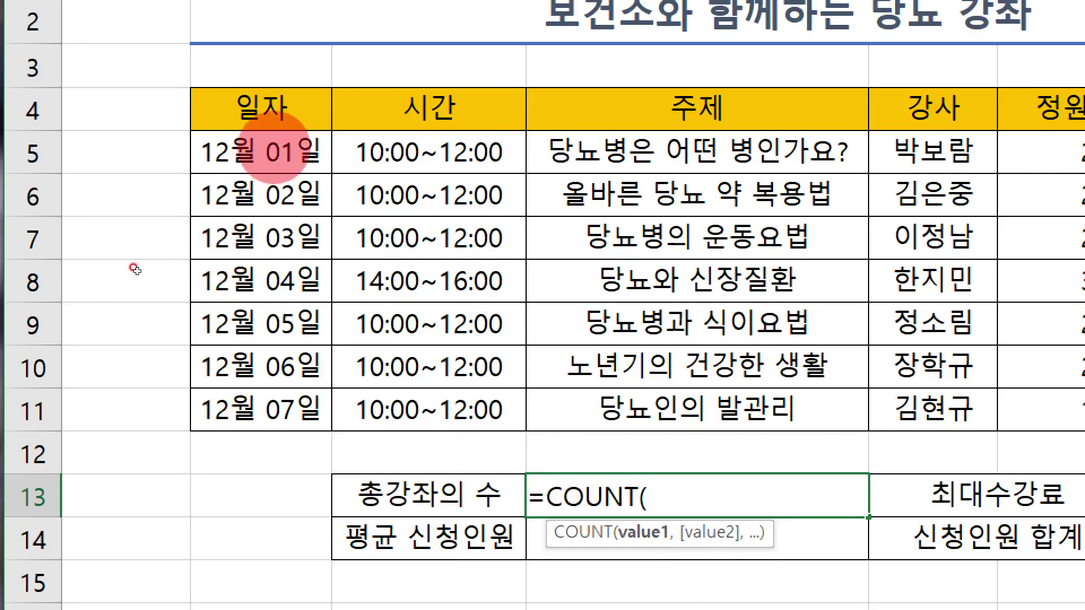
Complete the COUNT formula in D13 with the date range B5:B11 and turn off the screen magnifier.
drag(267, 150, 277, 398)
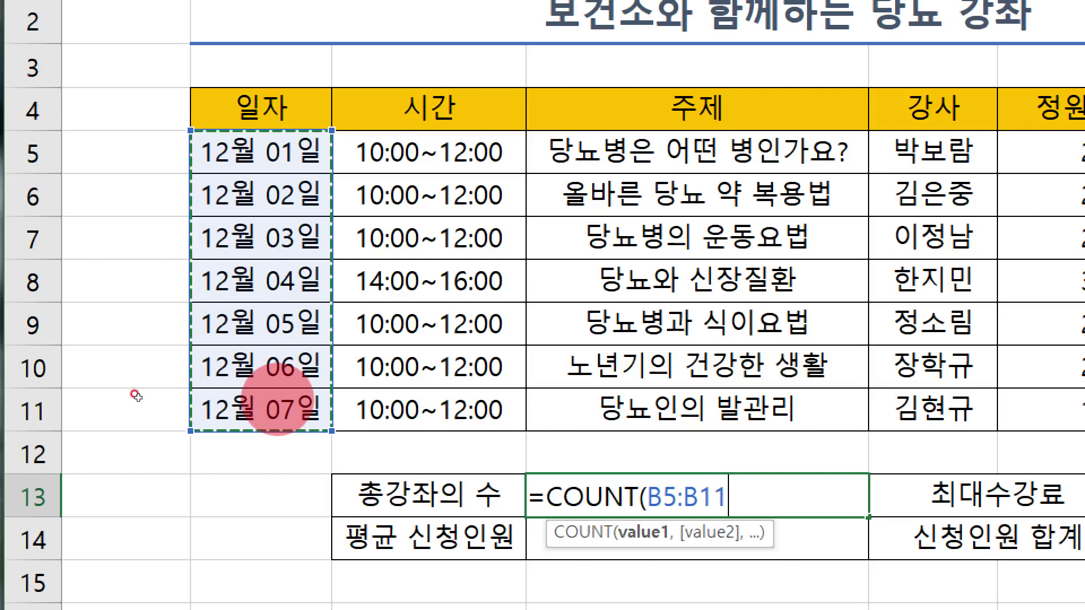
text())
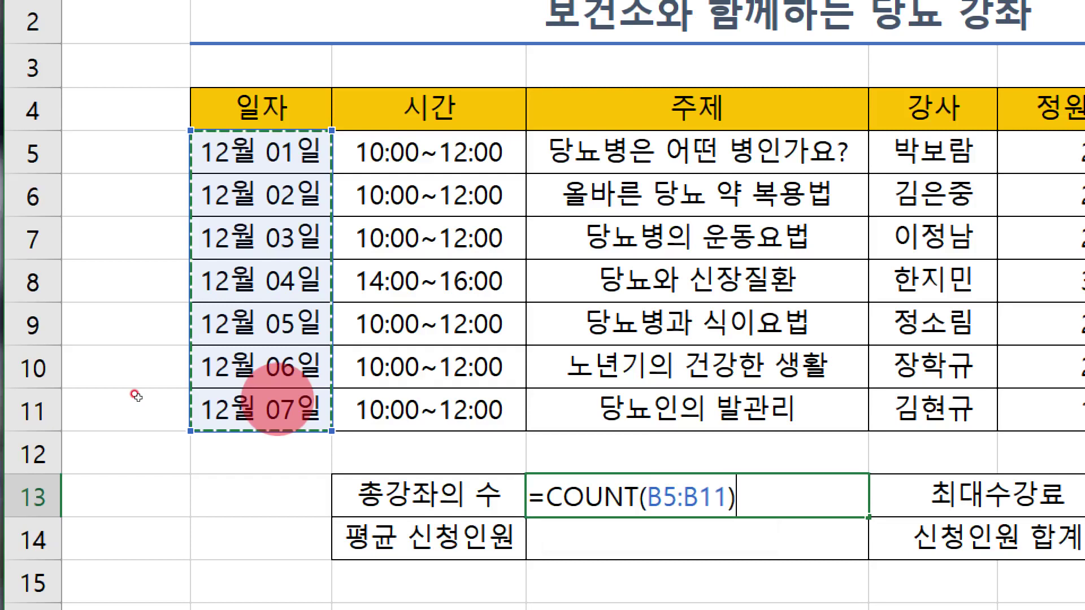
key(Return)
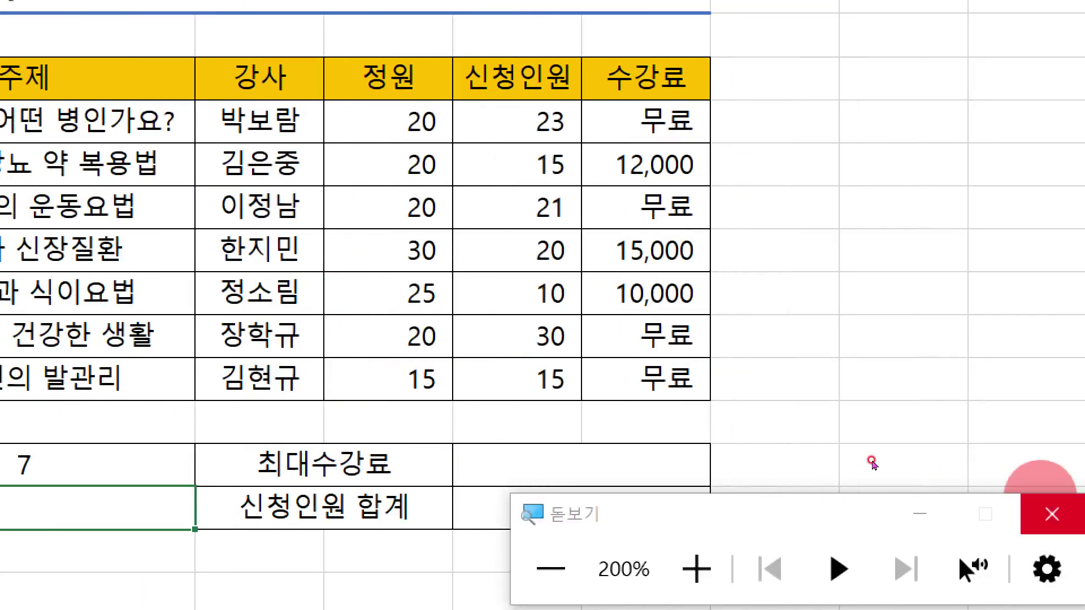
key(super+Escape)
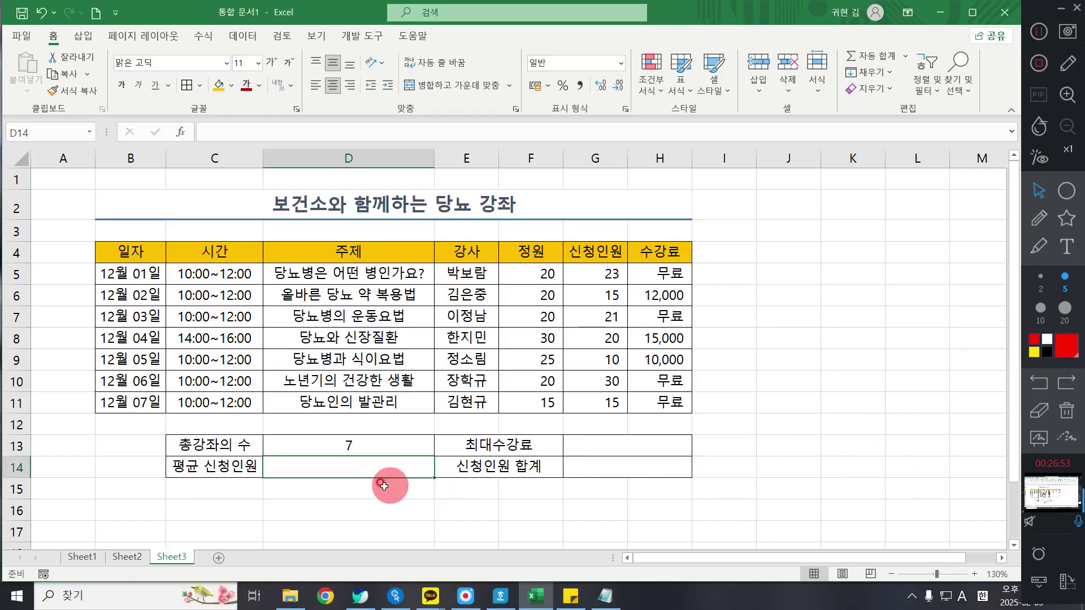
Calculate 최대수강료 in G13 with the MAX function over the 수강료 values H5:H11.
click(606, 455)
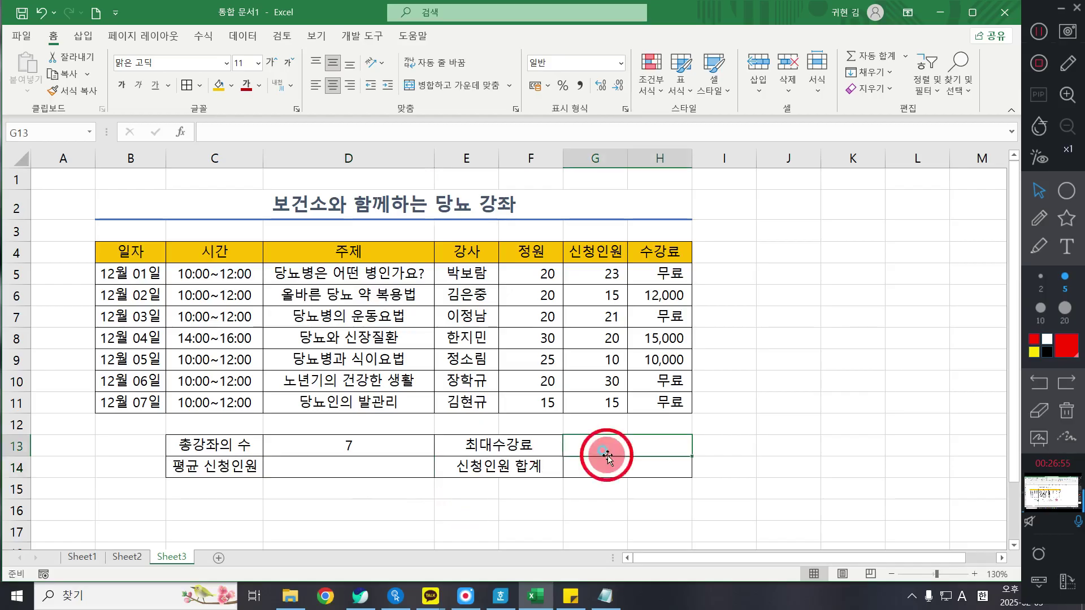
click(365, 467)
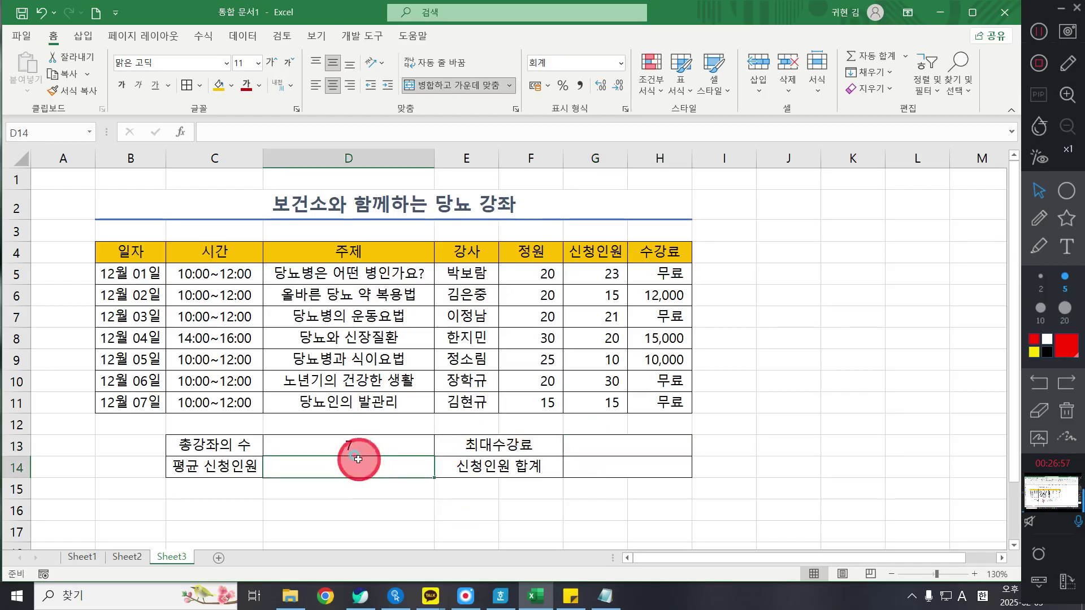
click(565, 438)
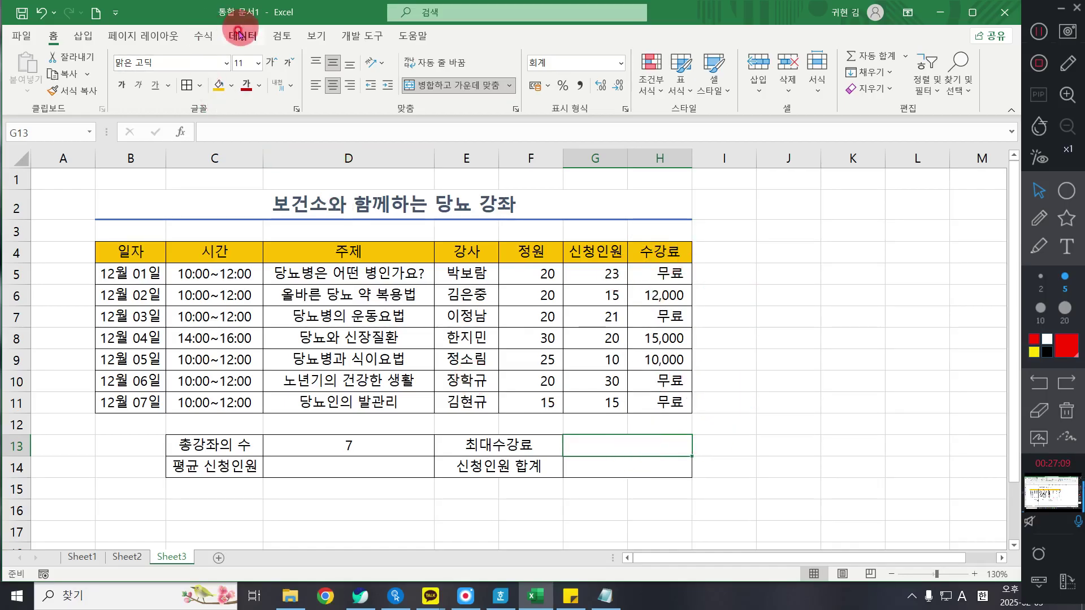
click(202, 39)
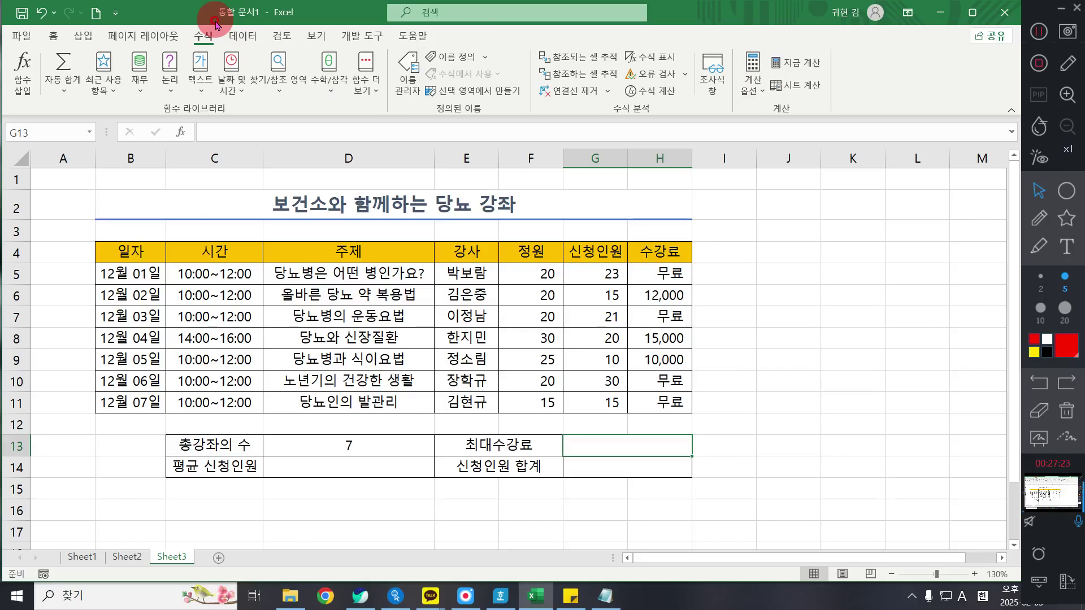
click(60, 92)
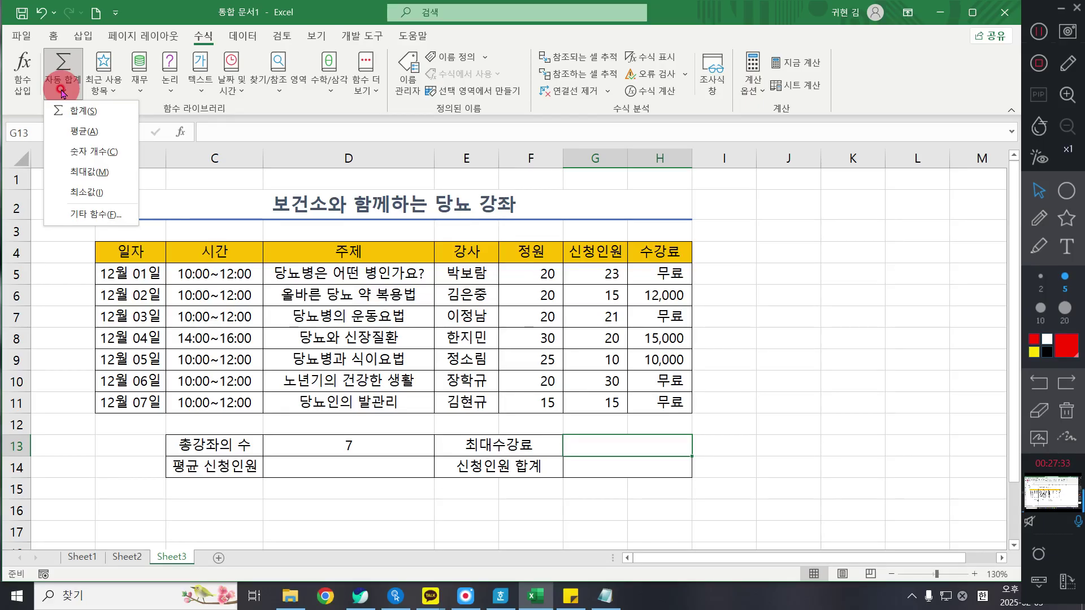
click(83, 173)
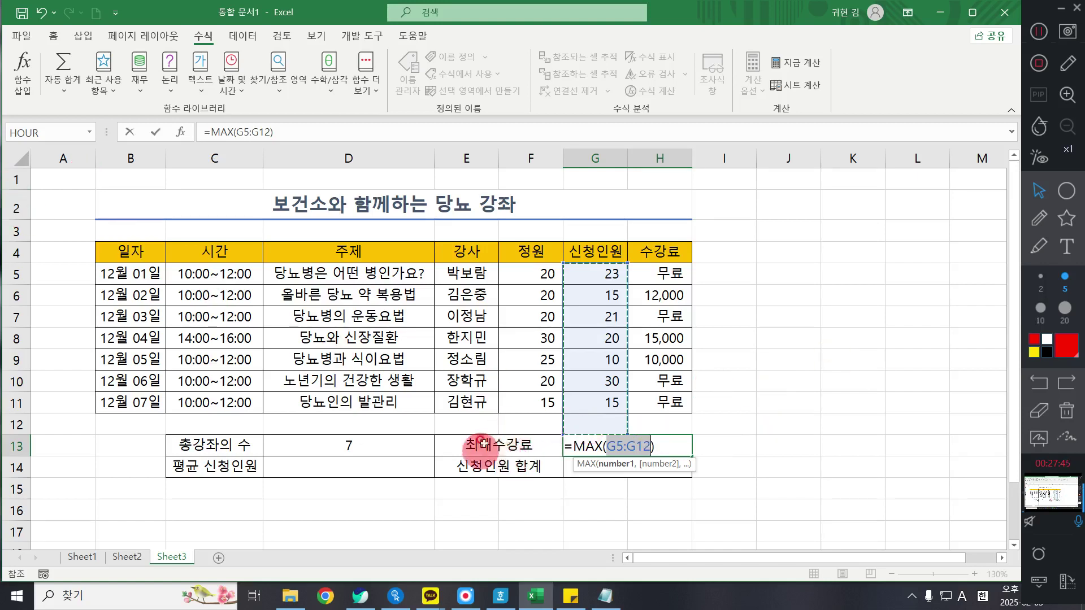
click(662, 272)
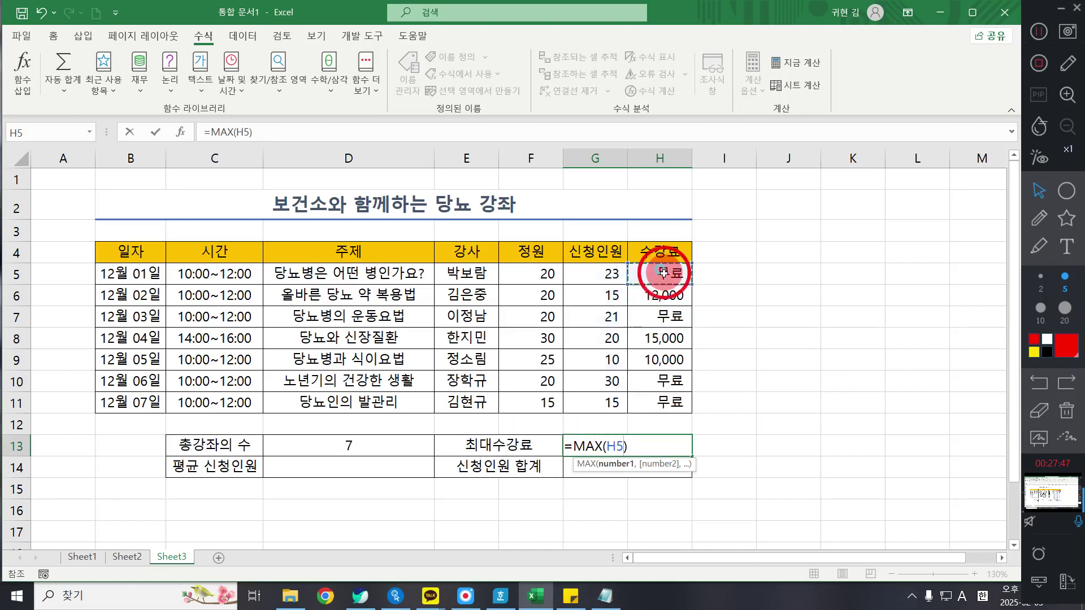
drag(662, 273, 650, 395)
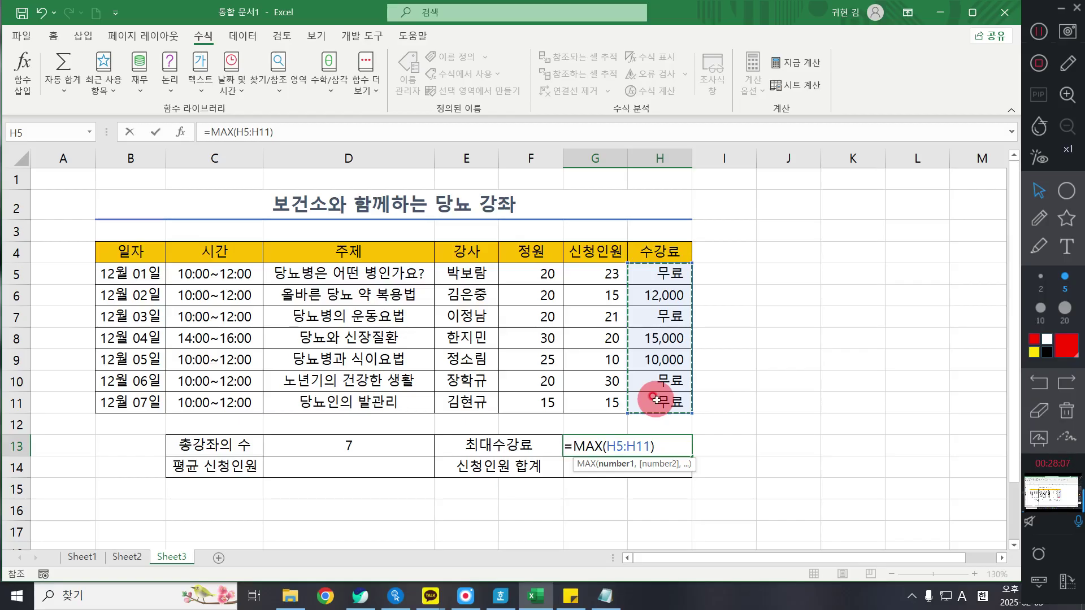
key(Return)
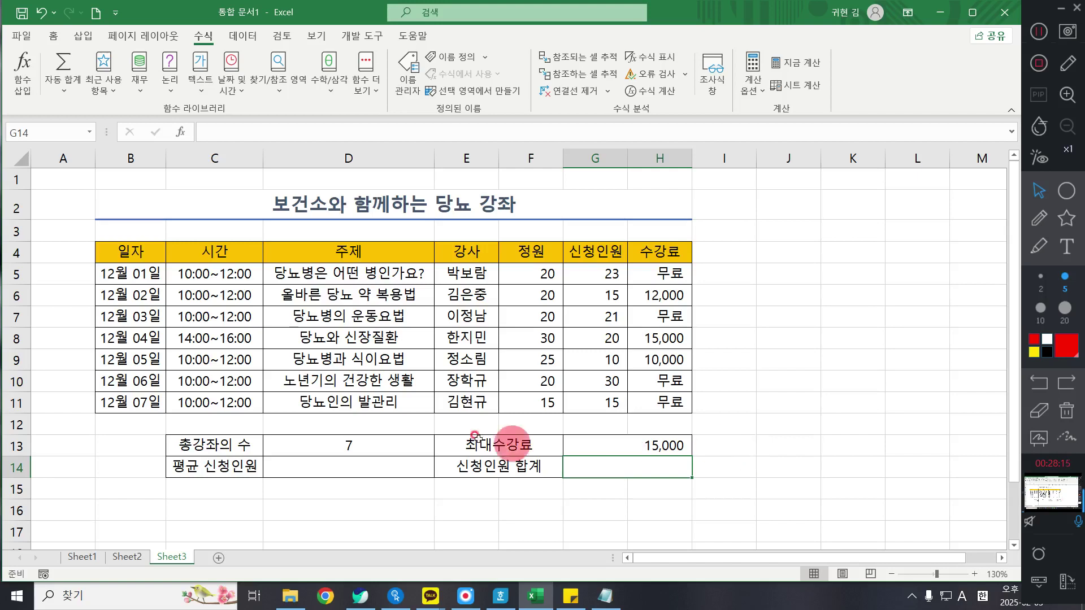
Calculate 평균 신청인원 in D14 with the AVERAGE function over the 신청인원 values G5:G11.
click(326, 466)
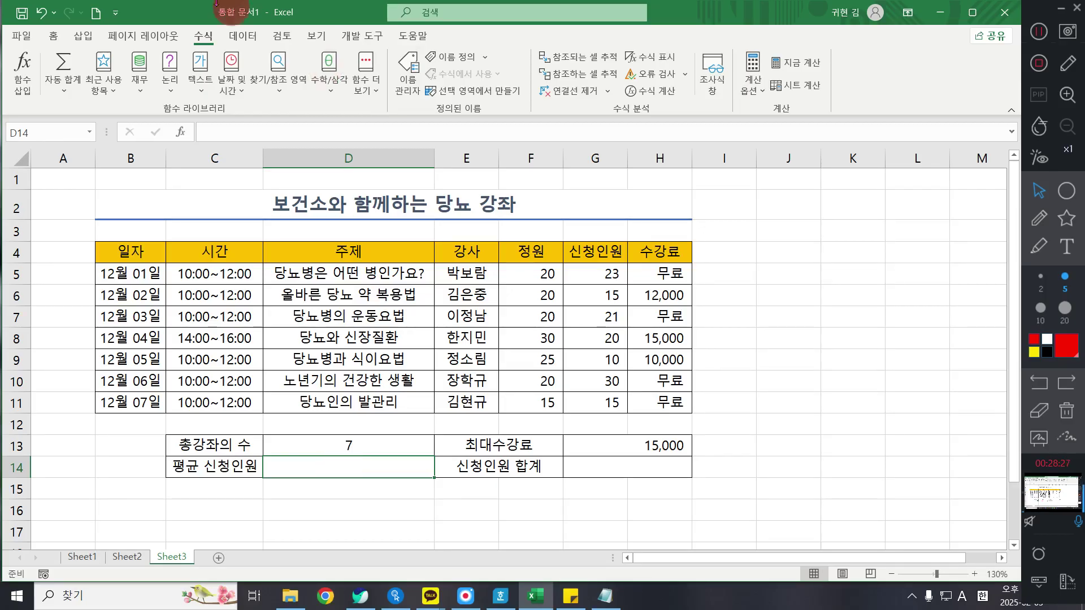
click(66, 91)
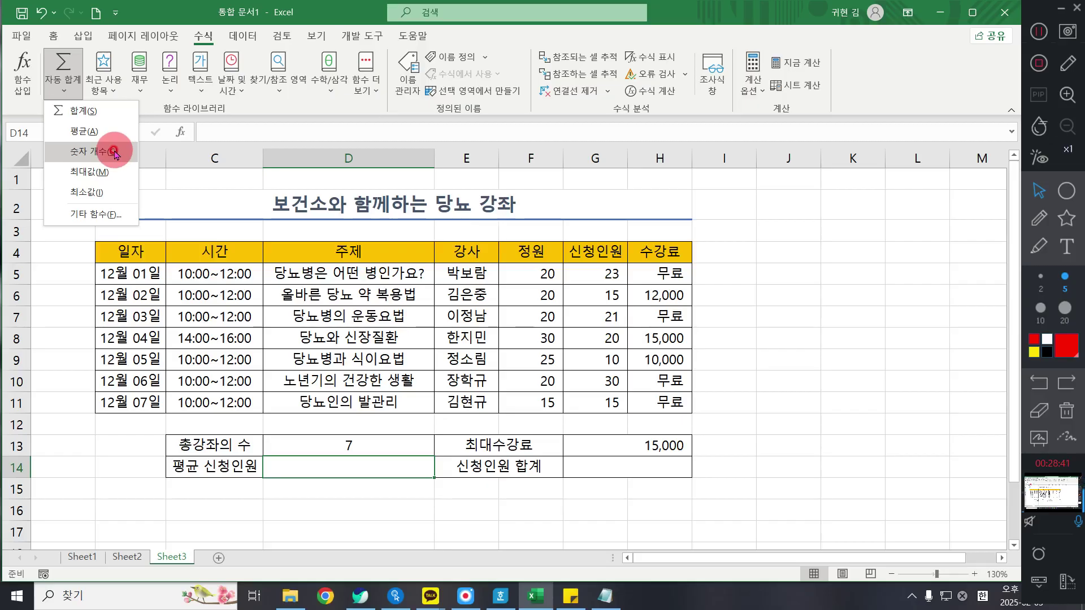
click(107, 135)
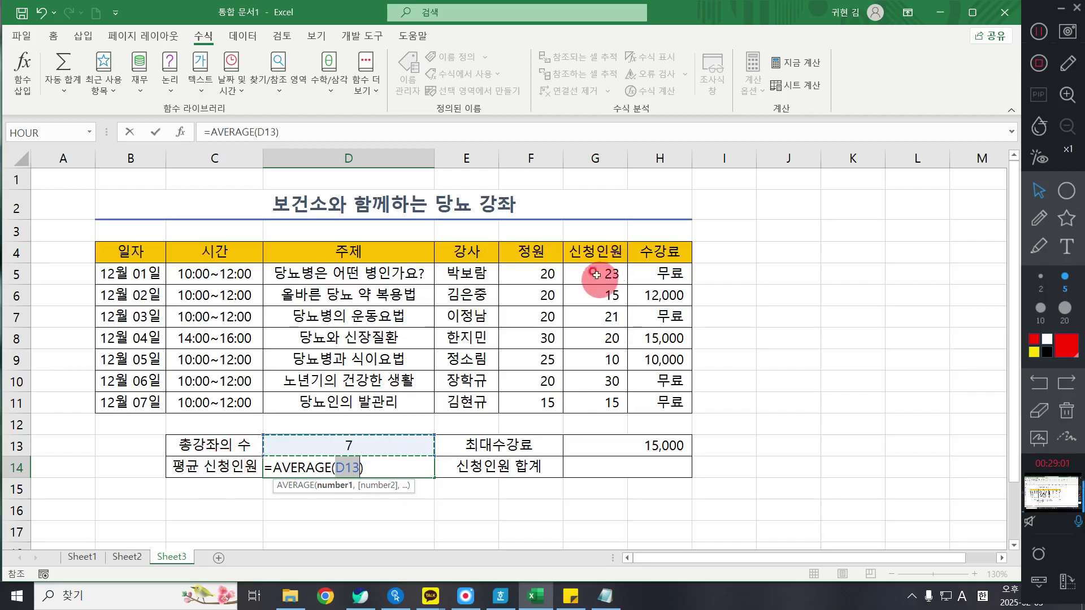
drag(593, 270, 605, 407)
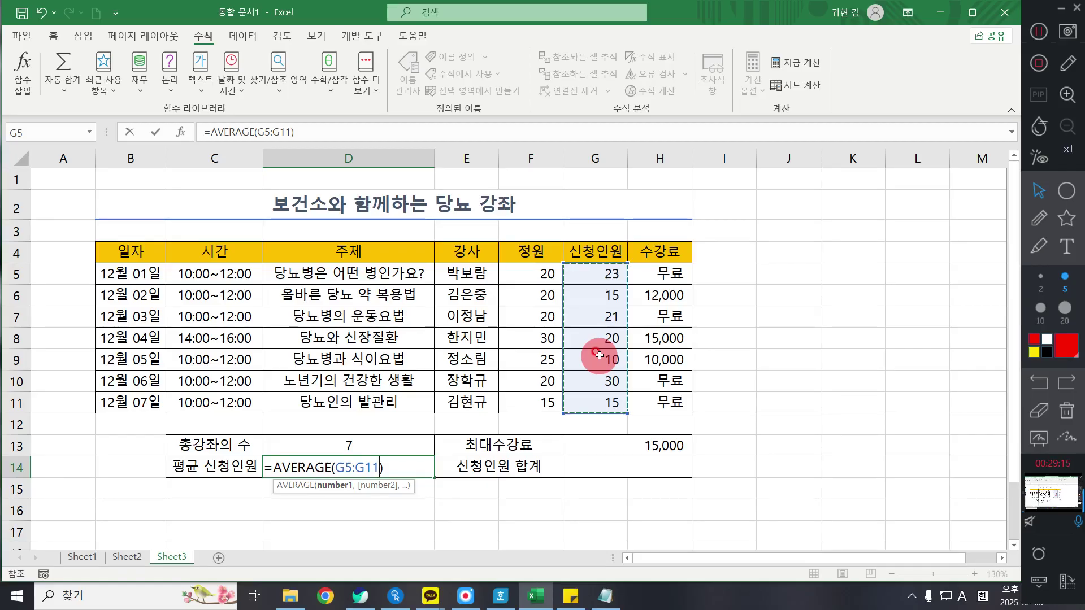
key(Return)
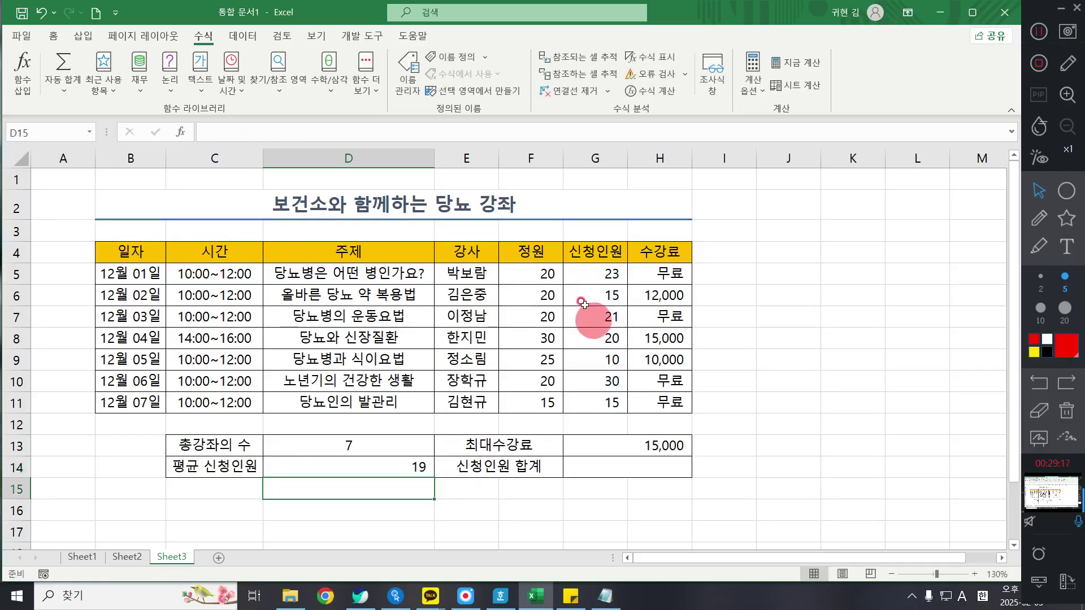
click(404, 464)
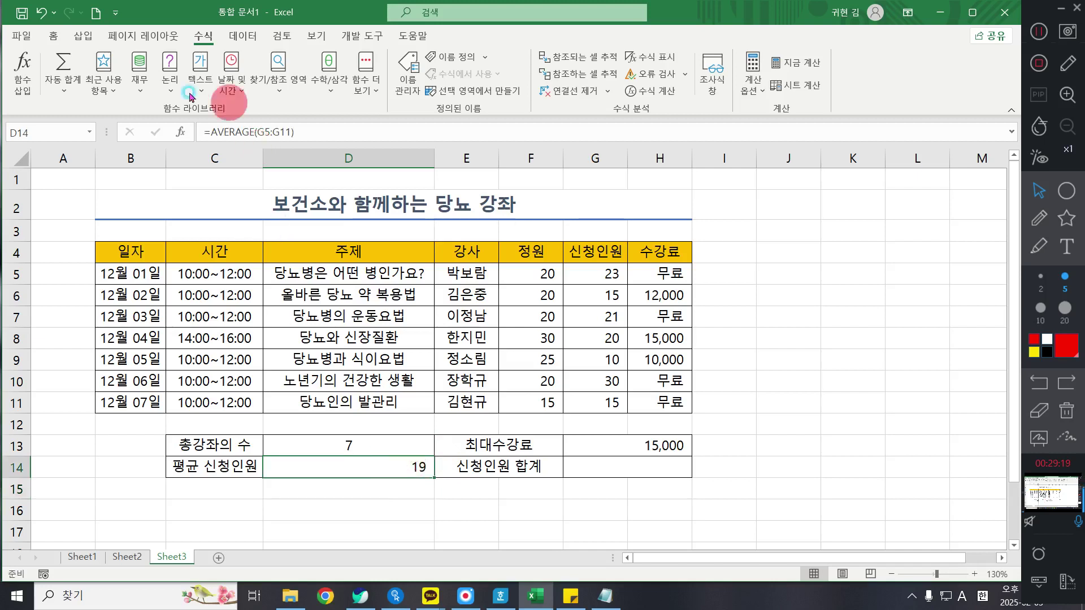
Apply the comma number style to the summary results in D13:D14 and G13:G14.
click(52, 34)
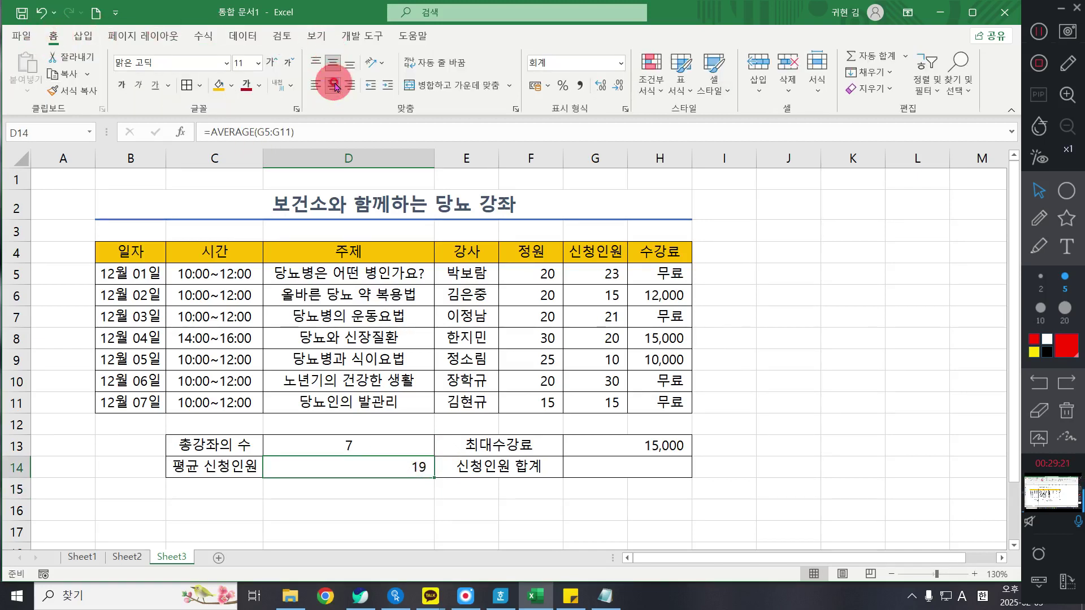
drag(390, 446, 396, 469)
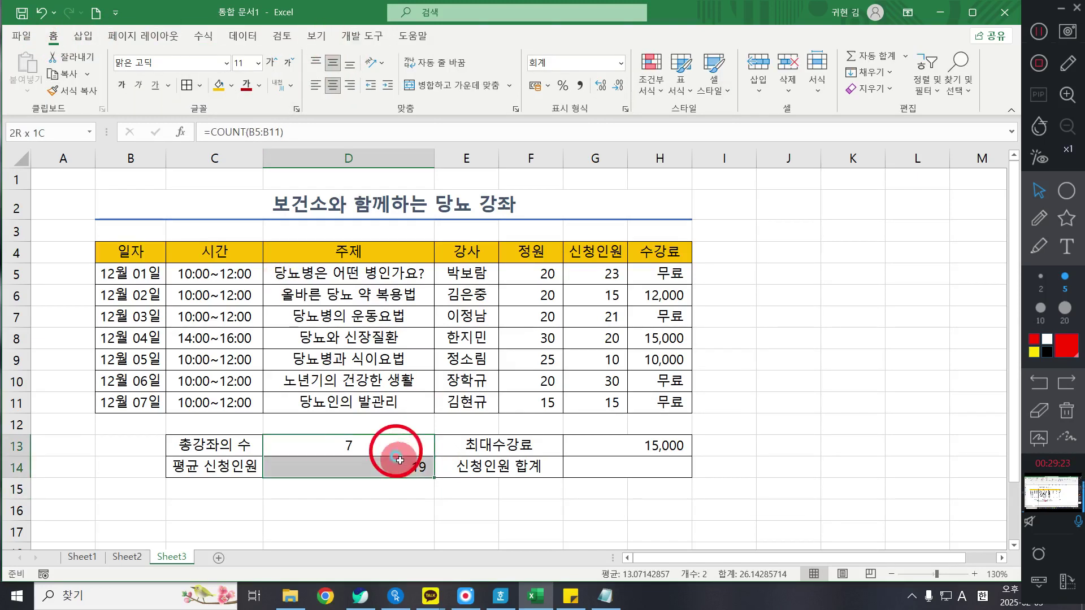
click(579, 85)
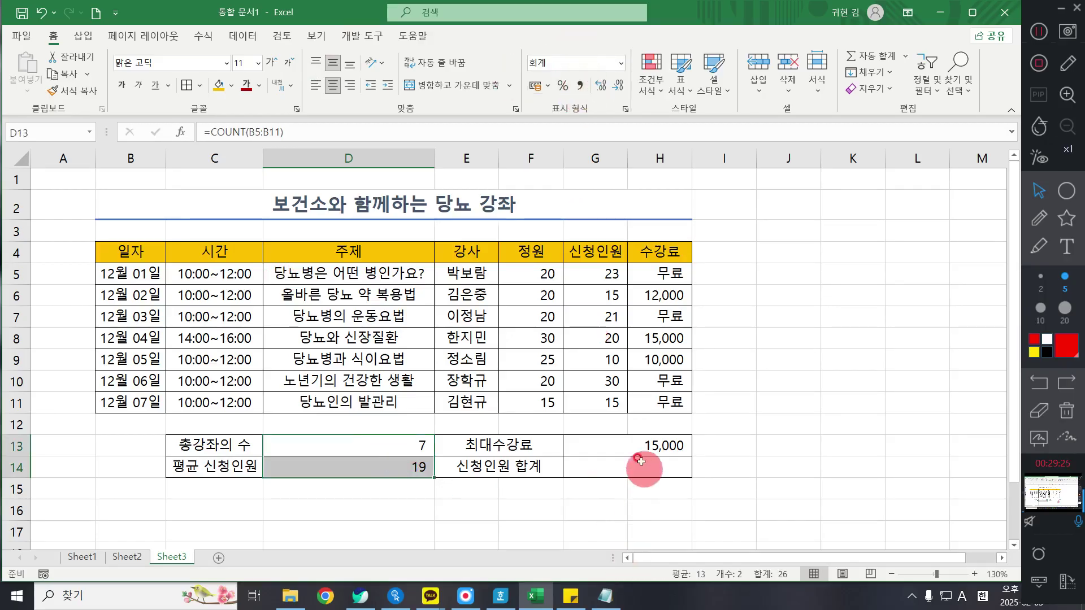
drag(639, 445, 641, 466)
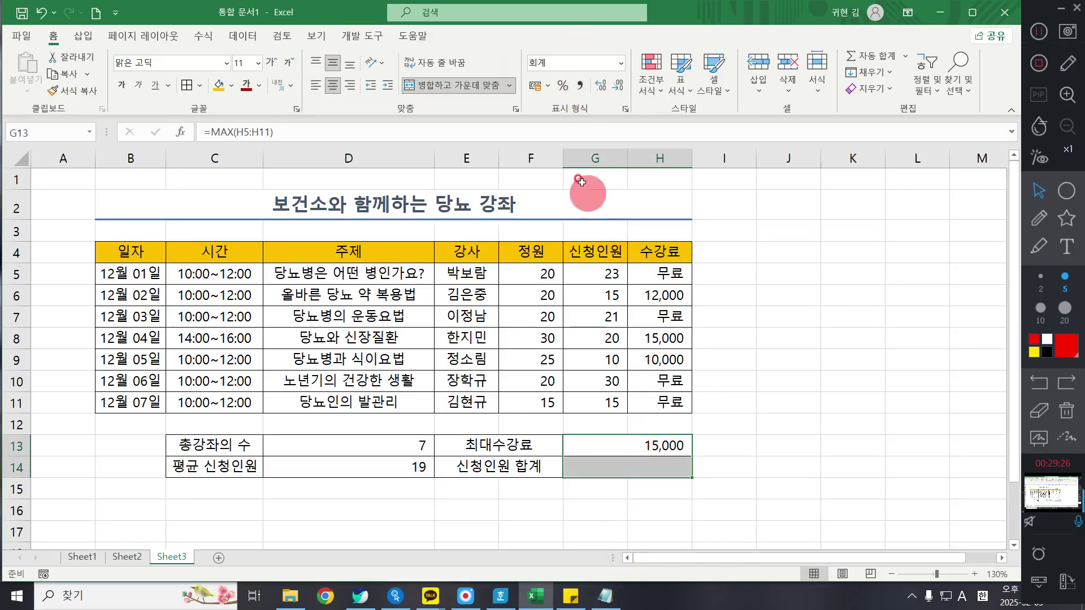
click(580, 85)
Calculate 신청인원 합계 in G14 with the SUM function over the 신청인원 values G5:G11.
click(638, 472)
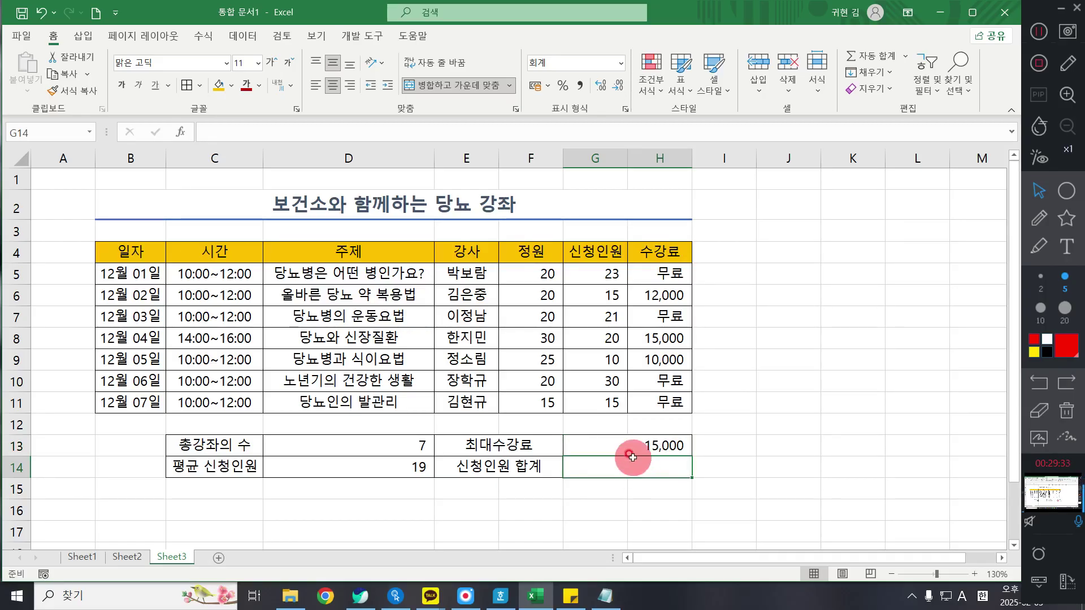
click(206, 35)
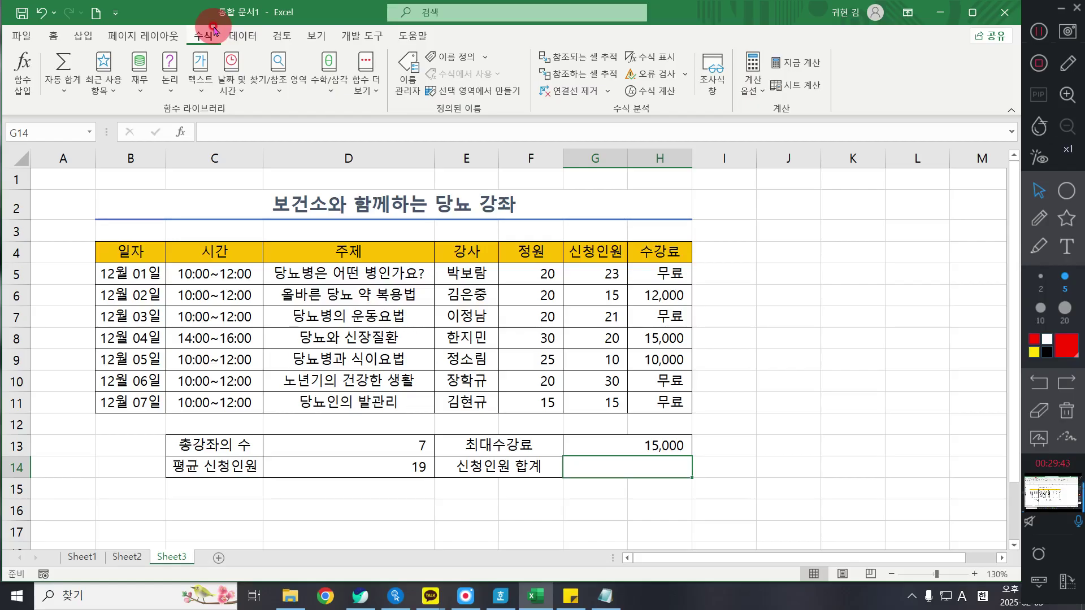
click(71, 65)
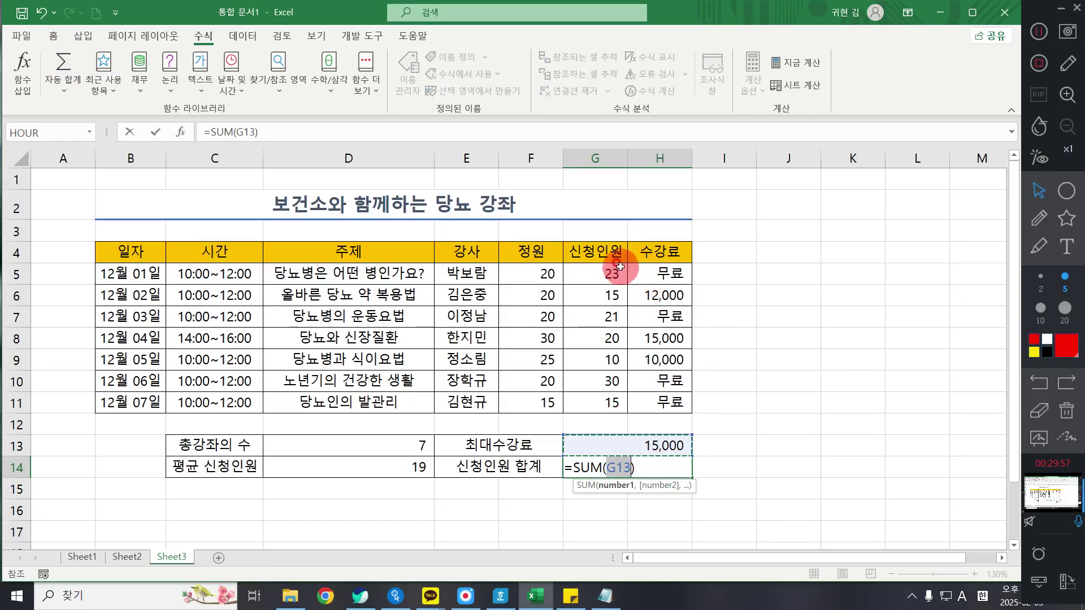
drag(602, 277, 610, 403)
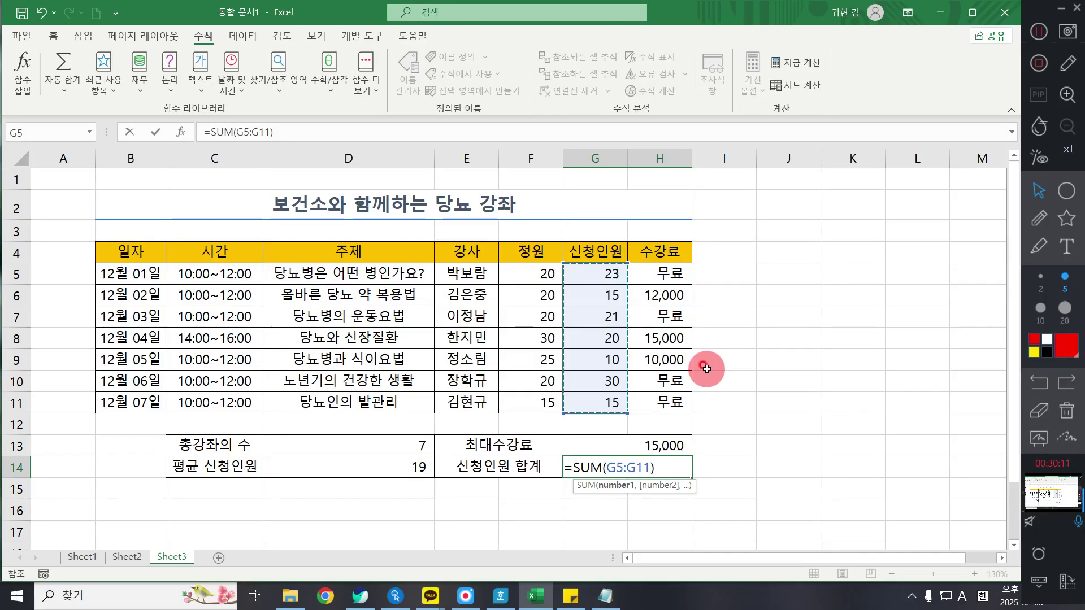
key(Return)
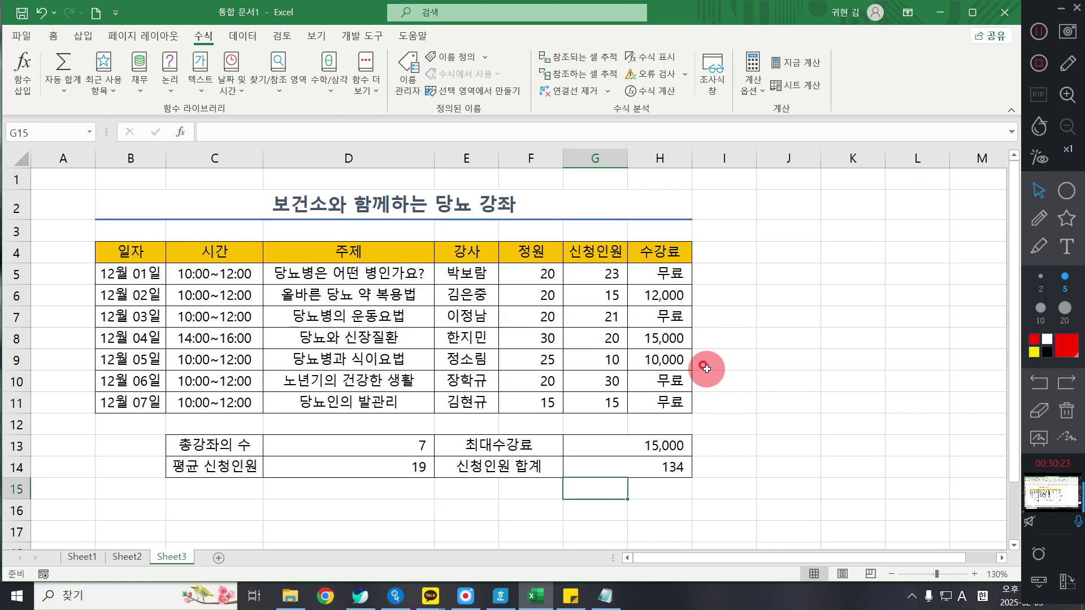
Start saving the workbook and browse to the 오전 > 엑셀 folder on the USB drive (E:).
click(305, 363)
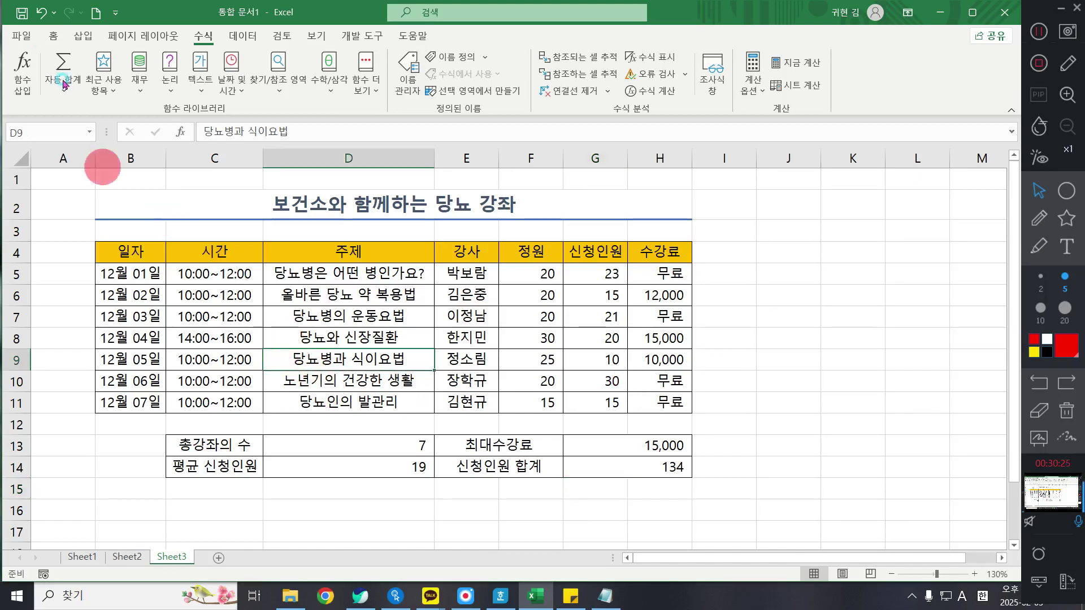
click(25, 37)
click(22, 40)
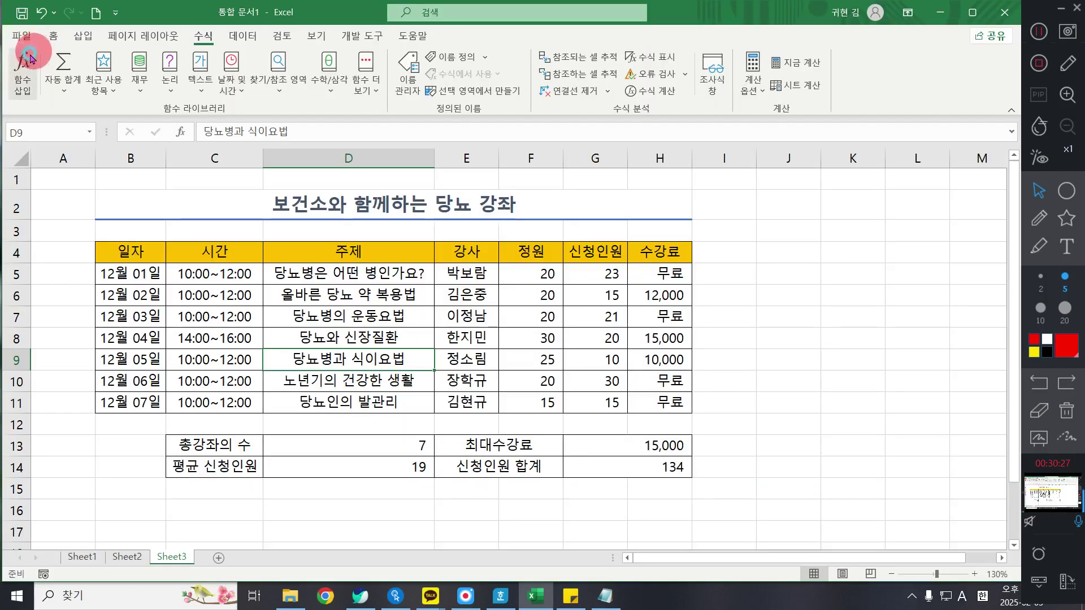
click(25, 39)
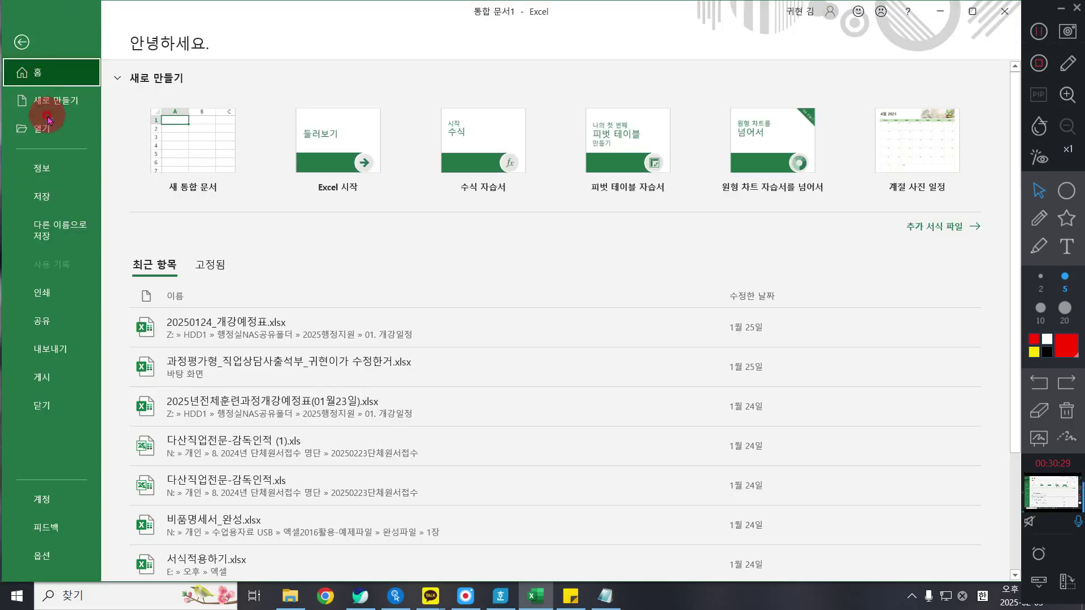
click(57, 195)
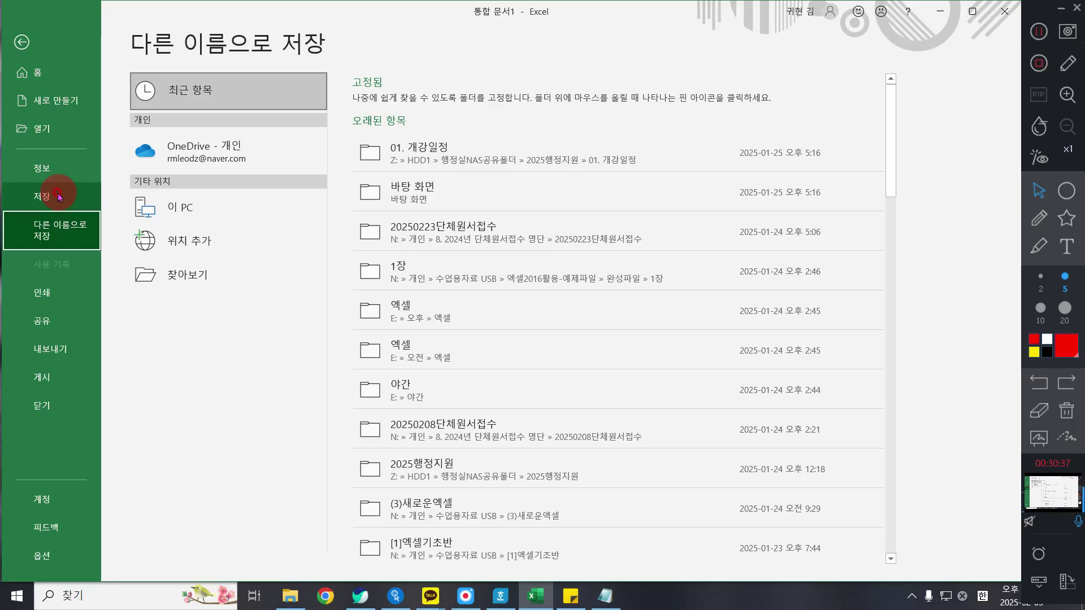
click(205, 273)
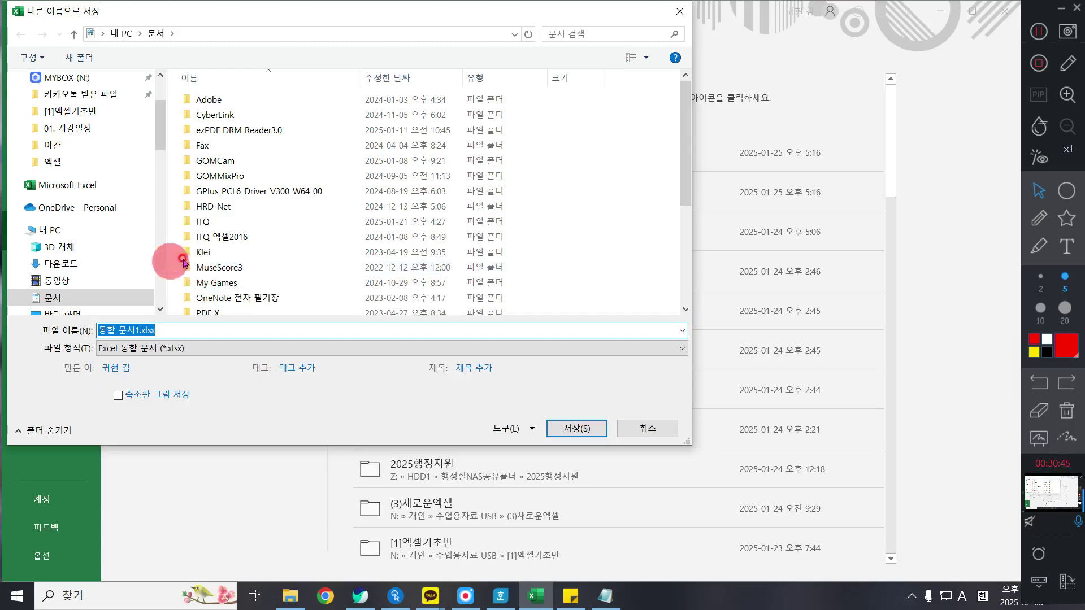
scroll(125, 285, down, 3)
click(79, 230)
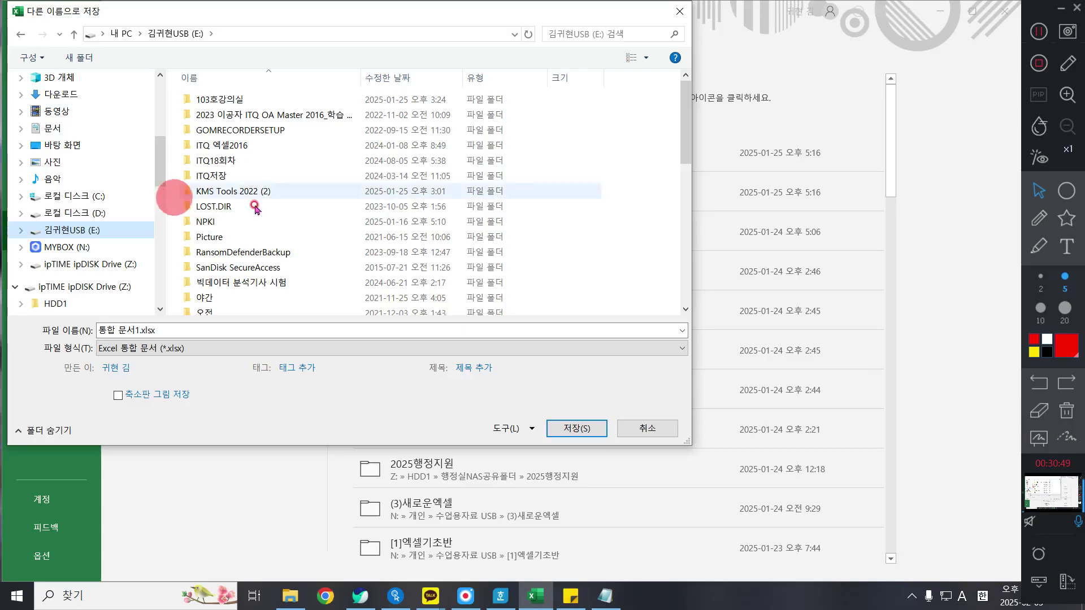
double_click(232, 309)
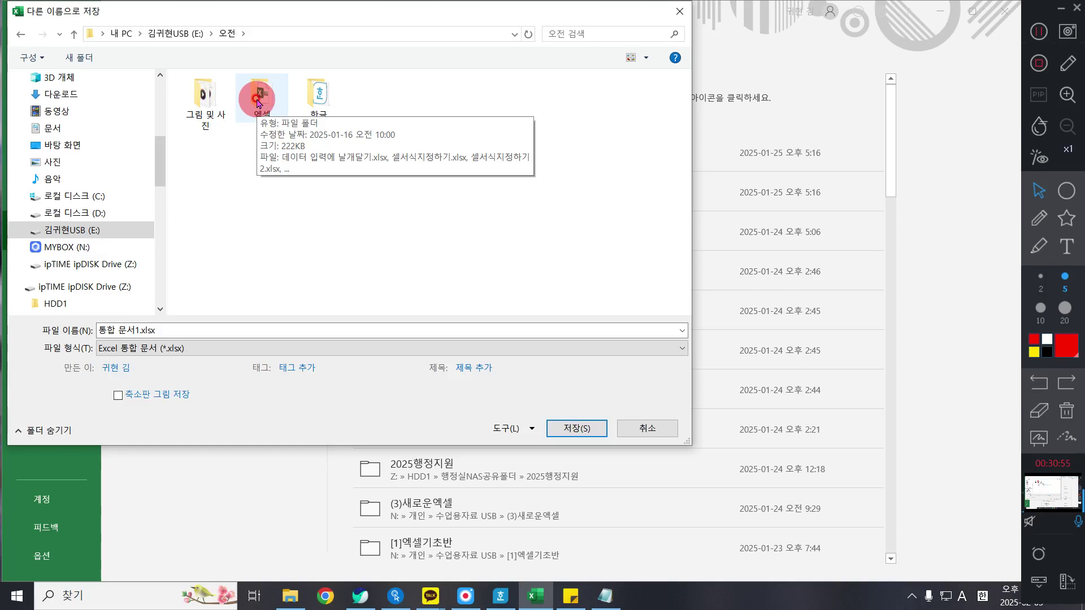
double_click(257, 100)
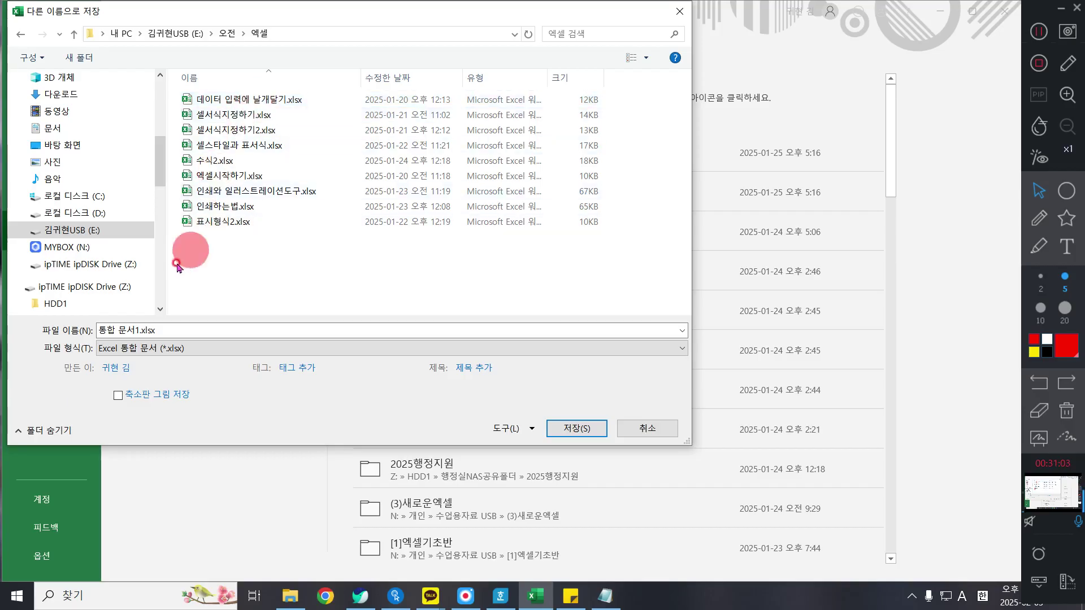
Name the workbook 자동함수, close the screen magnifier and save the file in the 엑셀 folder.
click(161, 326)
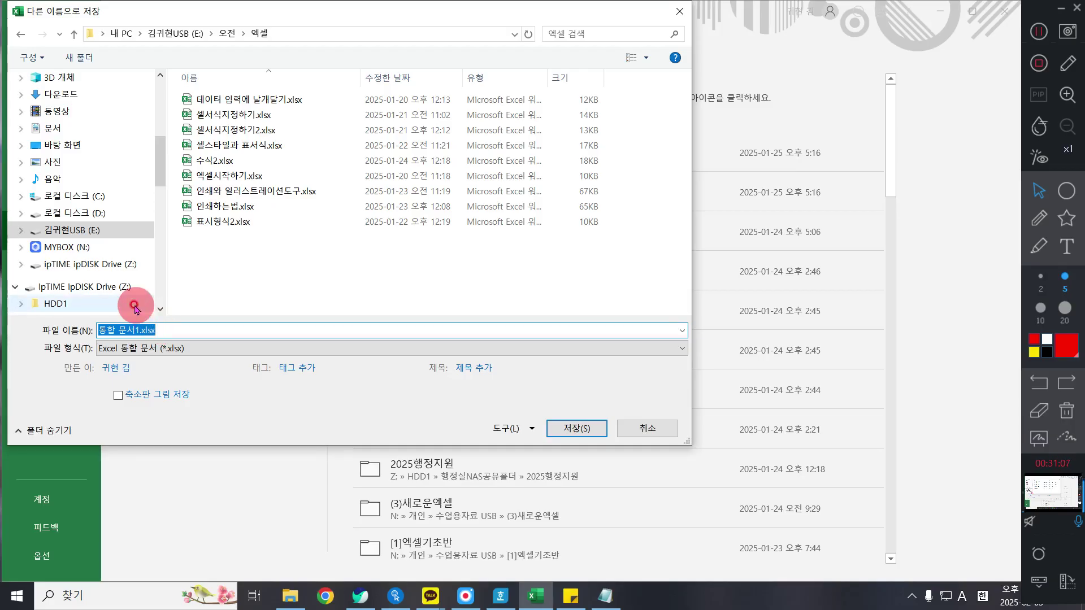
key(BackSpace)
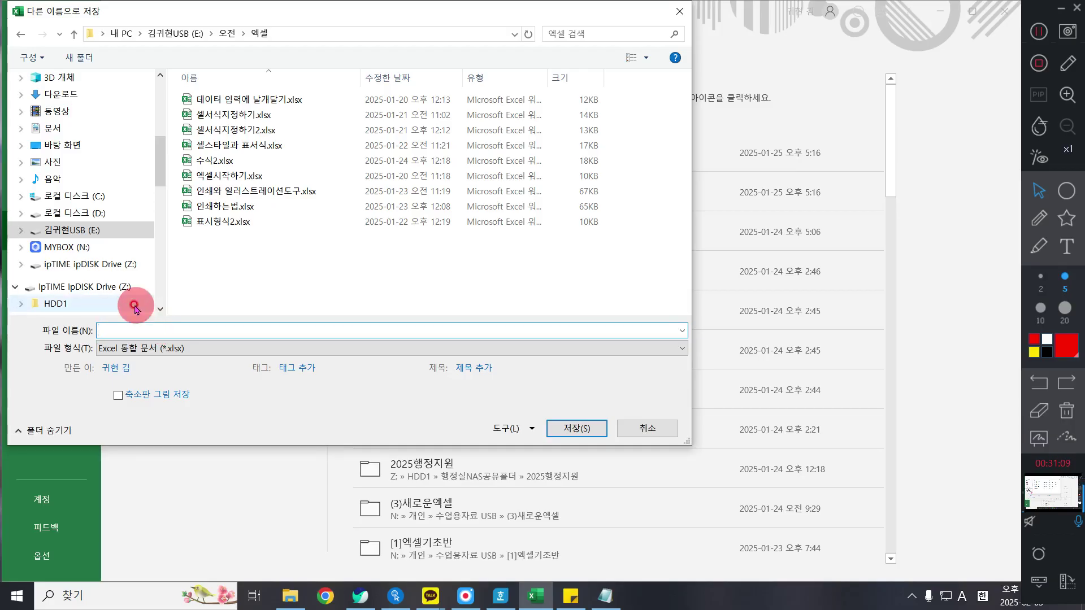
key(Hangul)
text(자동합)
key(BackSpace)
text(함수)
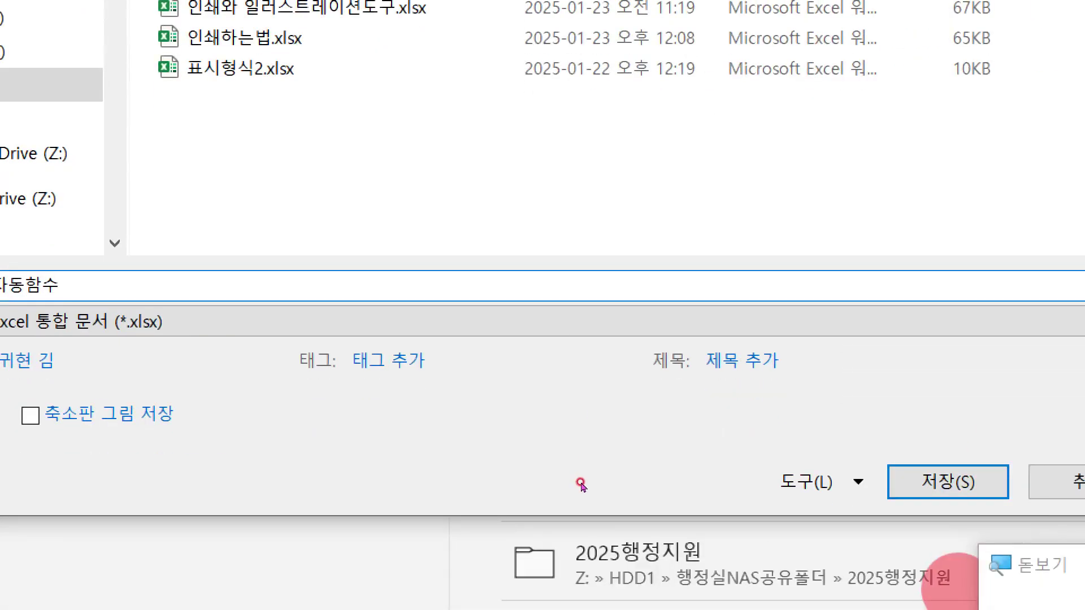
key(super+minus)
key(super+minus)
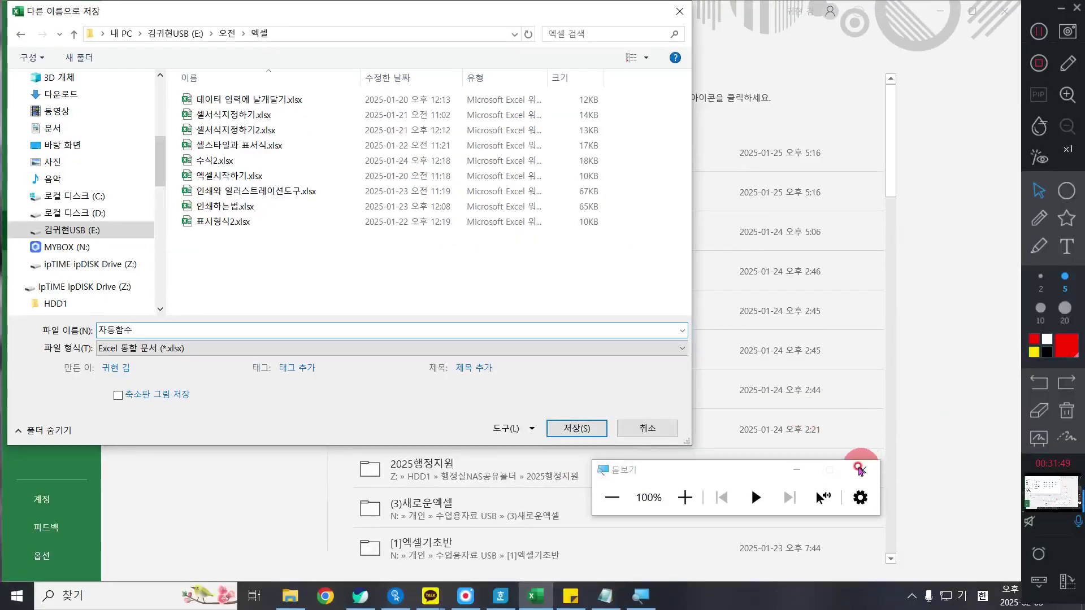
click(861, 467)
click(576, 427)
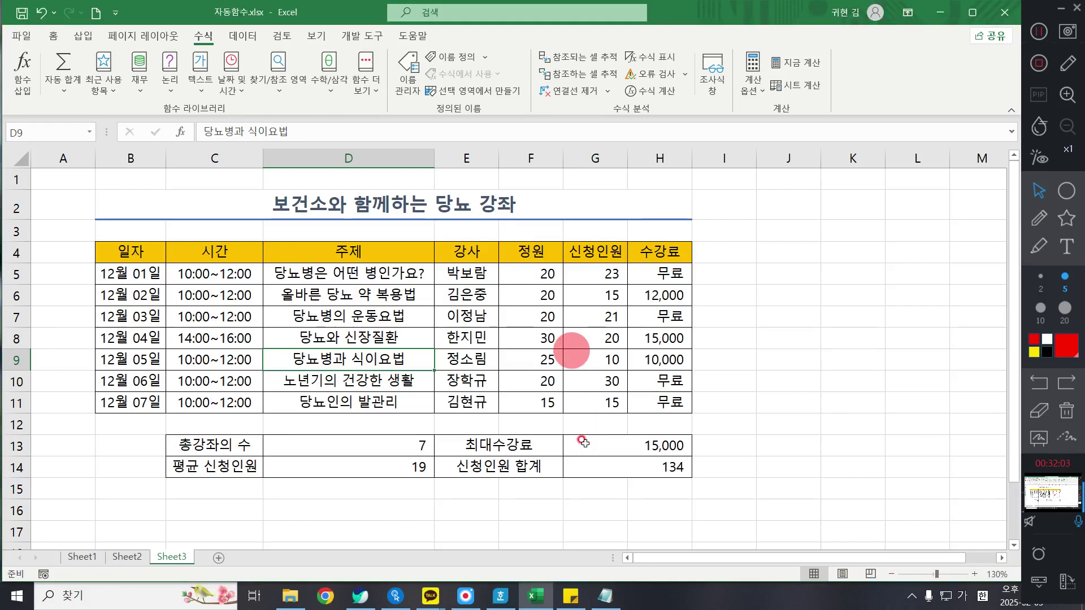
click(1063, 311)
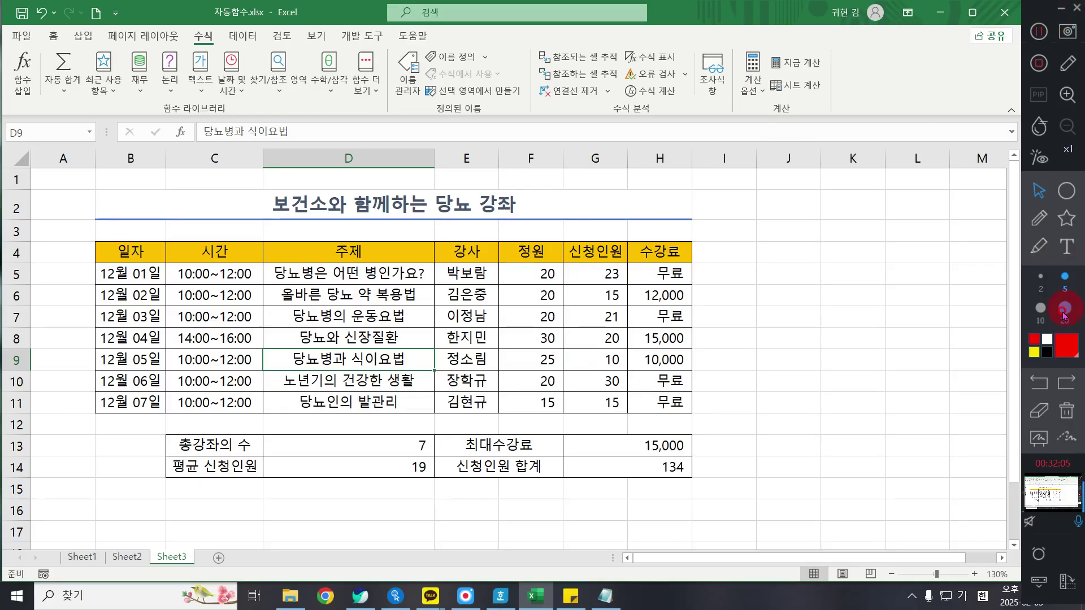
click(1039, 65)
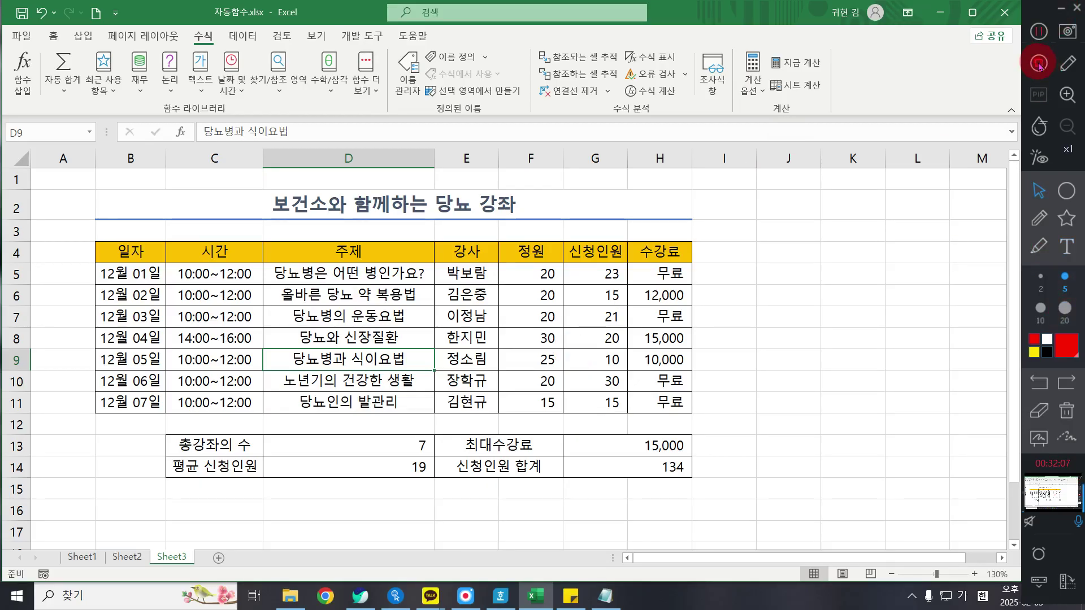